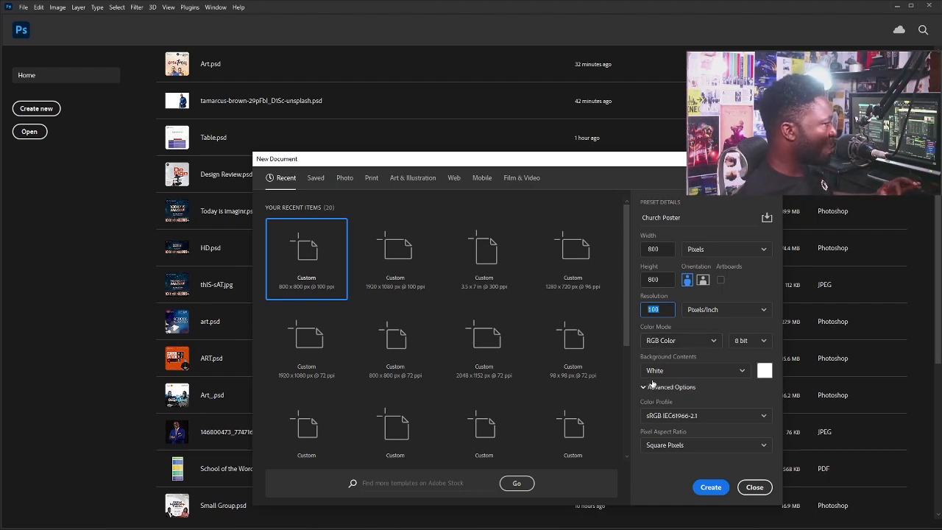
Create the white 800 × 800 px Church Poster document at 100 ppi.
left_click(710, 489)
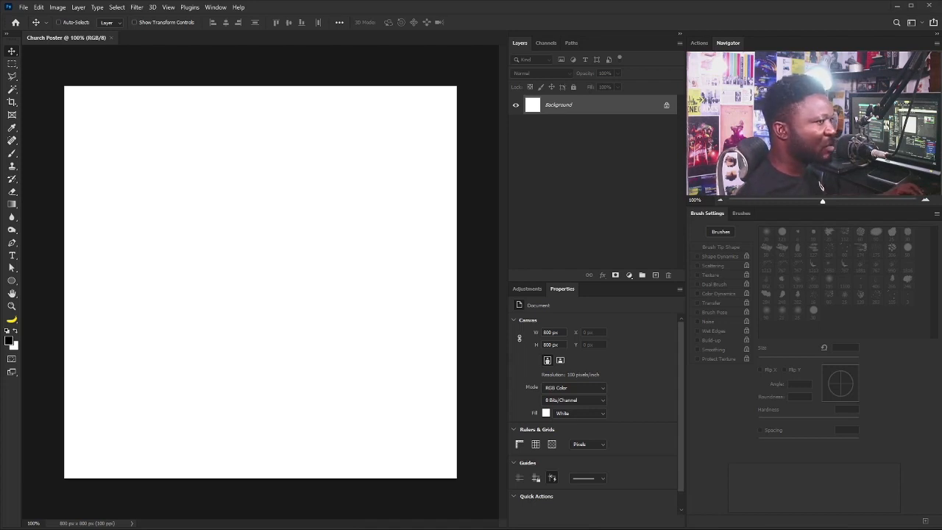
Bring the orange polygon gradient into the poster and scale it to fill the canvas.
left_click_drag(172, 347, 172, 347)
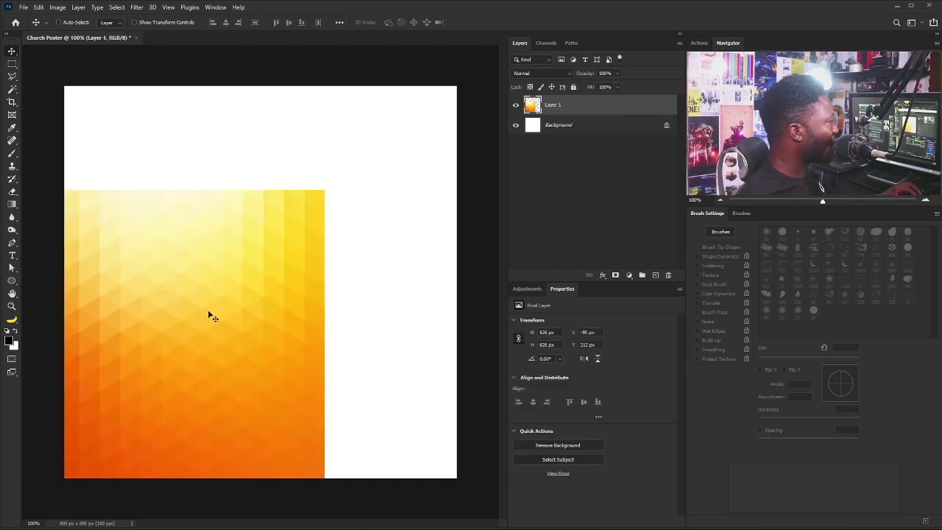
key("ctrl+t")
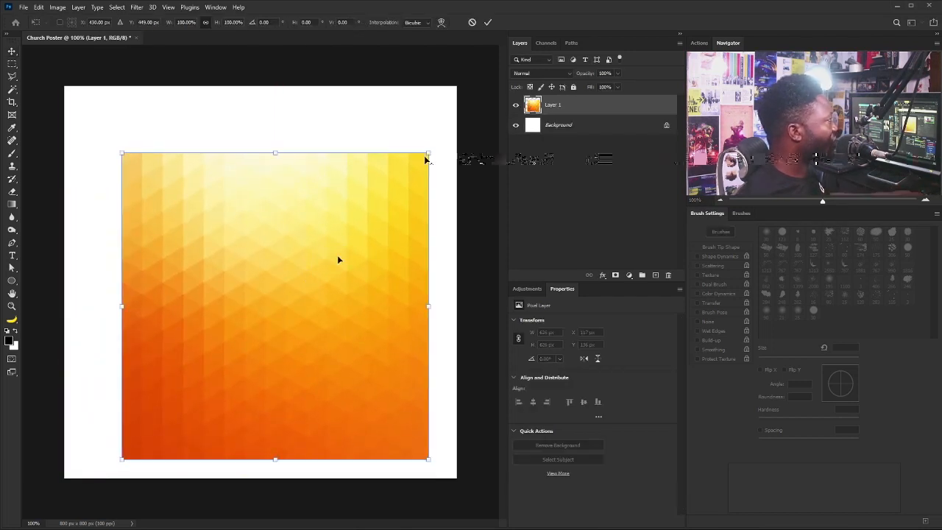
left_click_drag(428, 155, 553, 31)
key("Return")
Desaturate the gradient to greyscale and apply the Paint Daubs filter from the Filter Gallery.
left_click(58, 7)
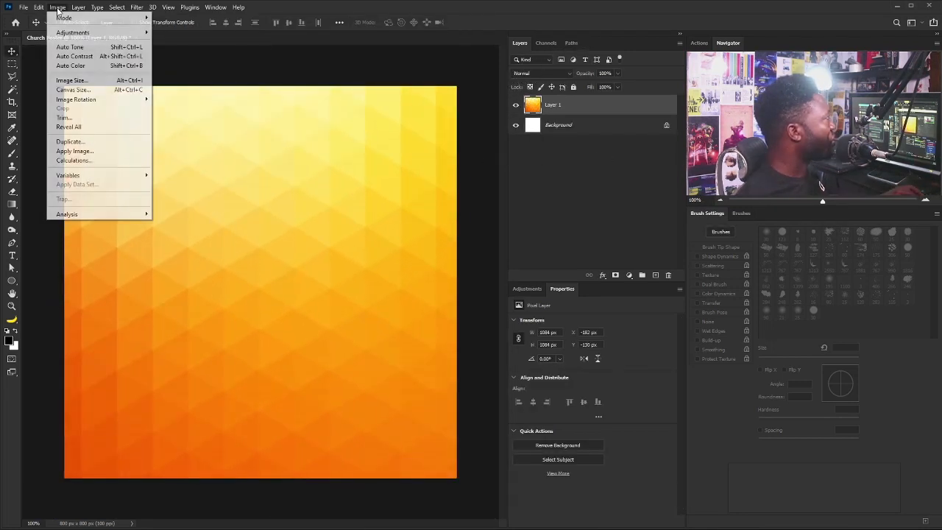
mouse_move(72, 35)
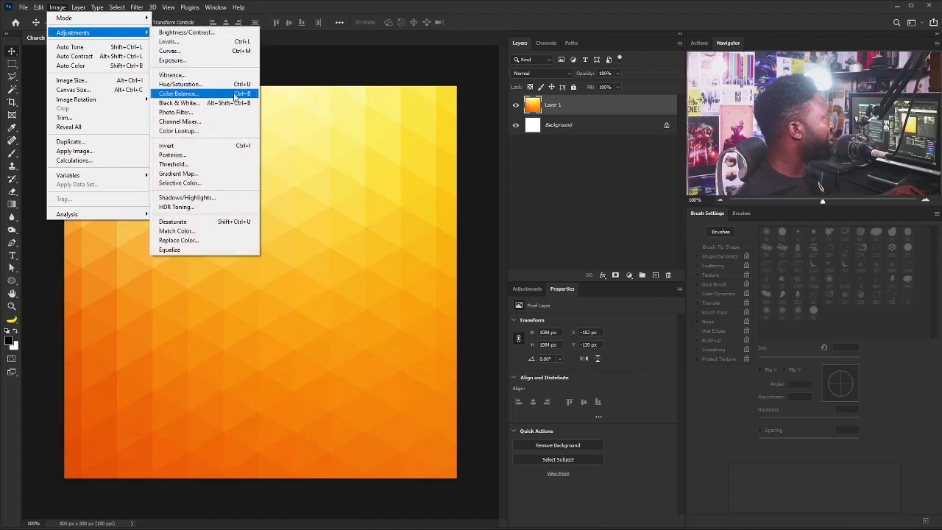
left_click(177, 222)
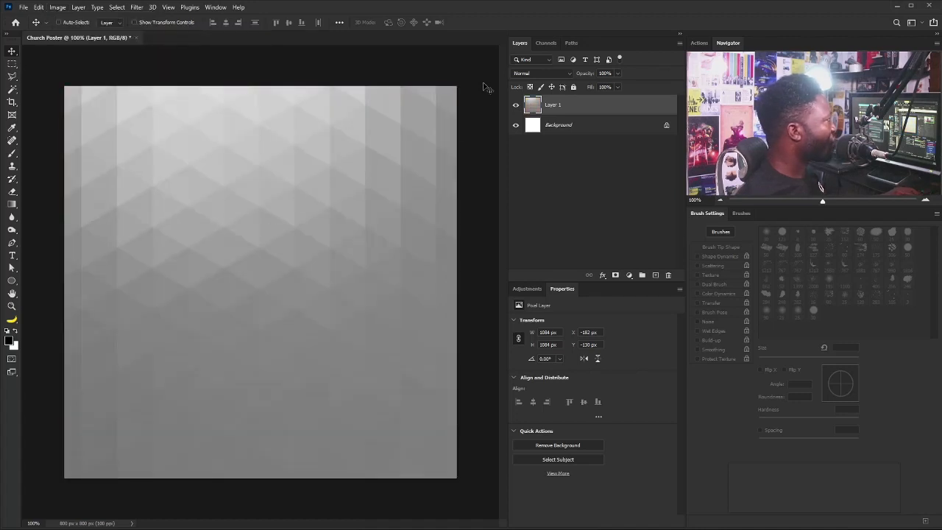
left_click(136, 8)
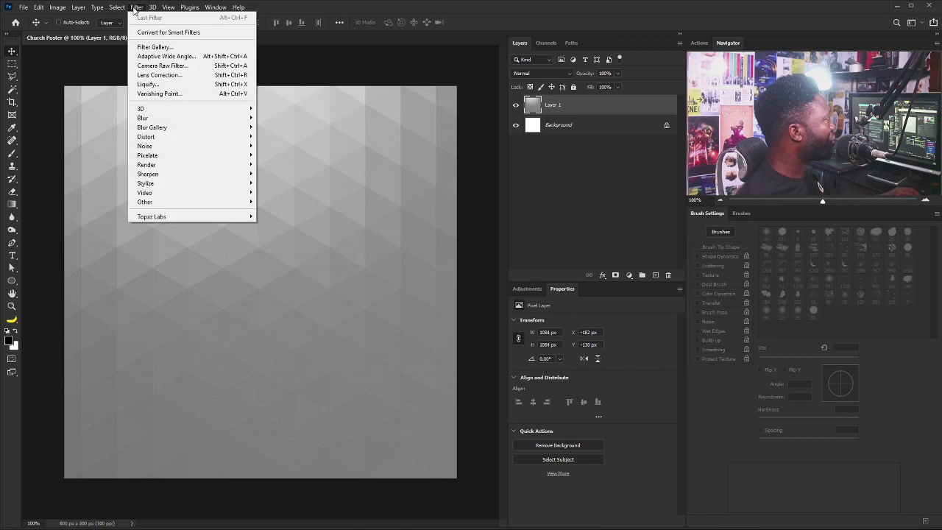
left_click(154, 49)
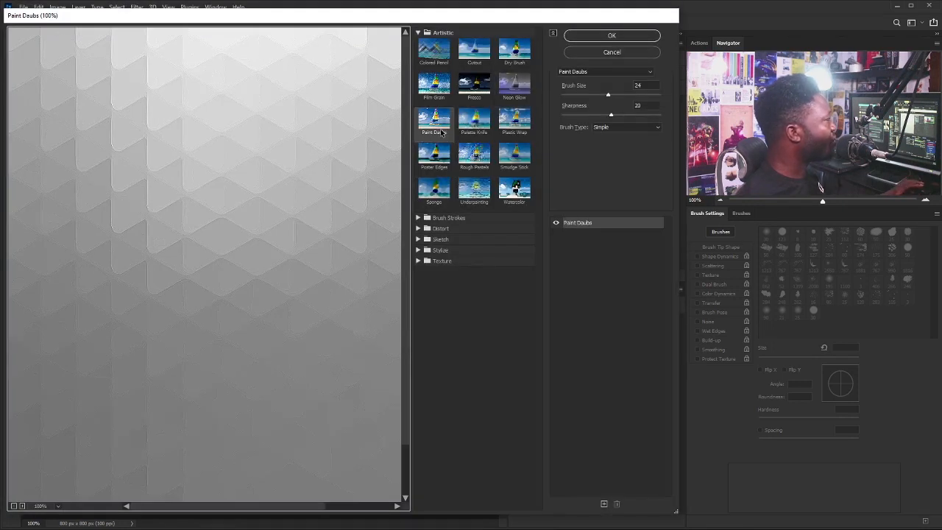
left_click(610, 36)
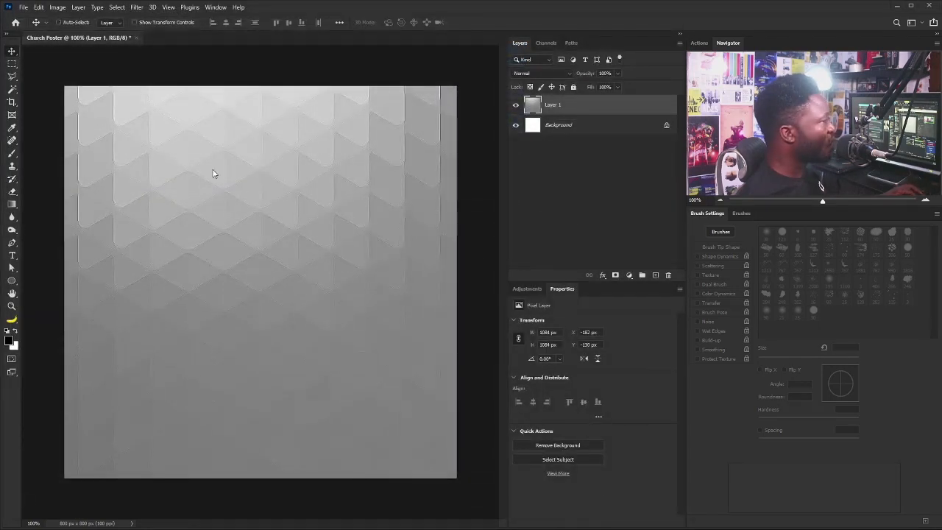
scroll(328, 204, "down", 3)
Enlarge the texture to about 1922 × 1921 px, centred, and bring in the blue-suited man's photo.
key("ctrl+t")
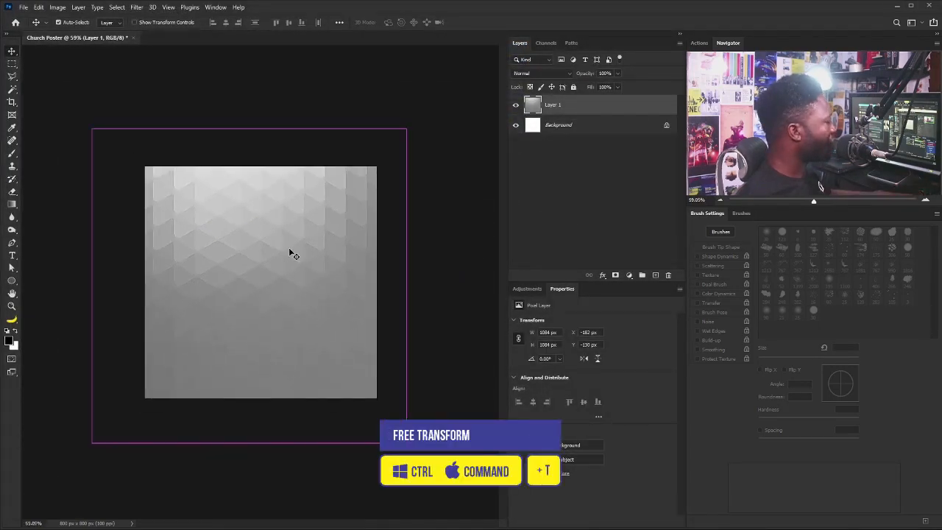
left_click_drag(406, 129, 486, 49)
left_click_drag(298, 255, 306, 349)
left_click_drag(490, 160, 531, 119)
left_click_drag(220, 276, 228, 285)
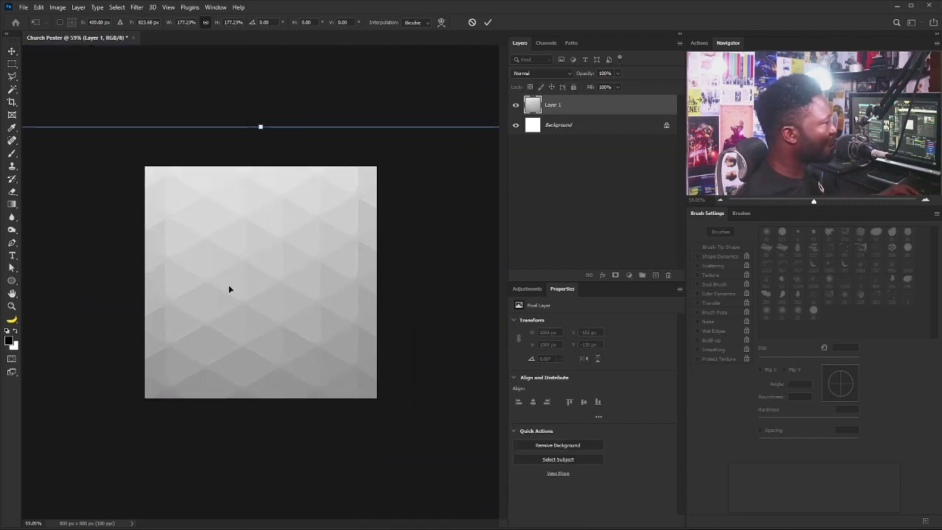
key("Return")
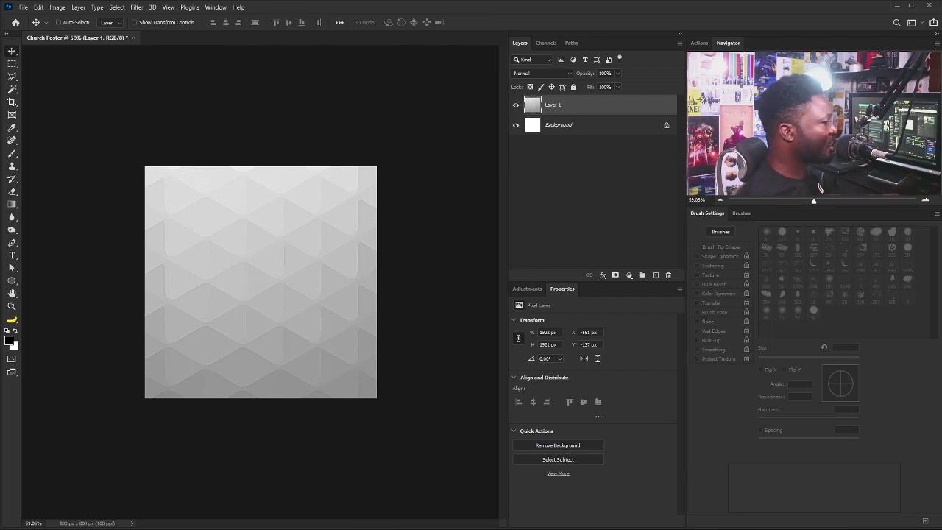
left_click_drag(213, 359, 210, 374)
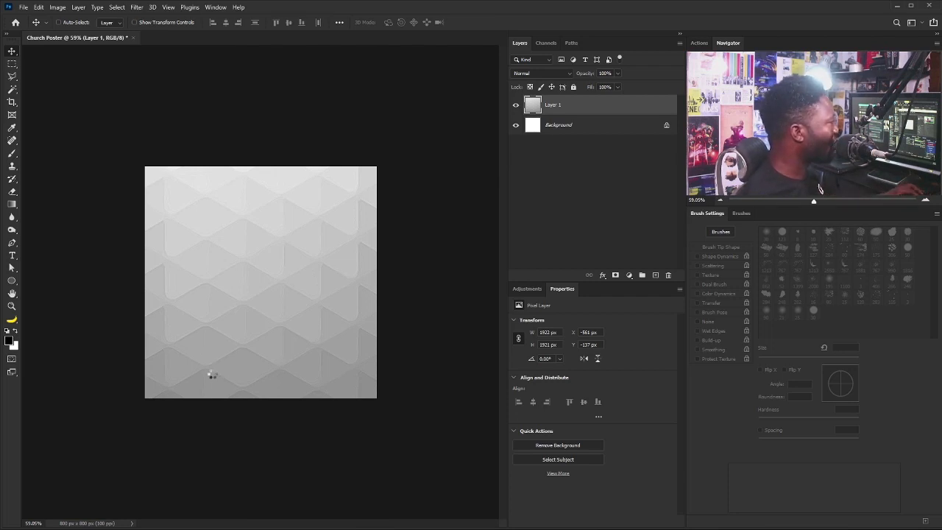
Enlarge, tilt slightly and position the blue-suited man's photo near the bottom of the poster.
left_click_drag(304, 276, 206, 361)
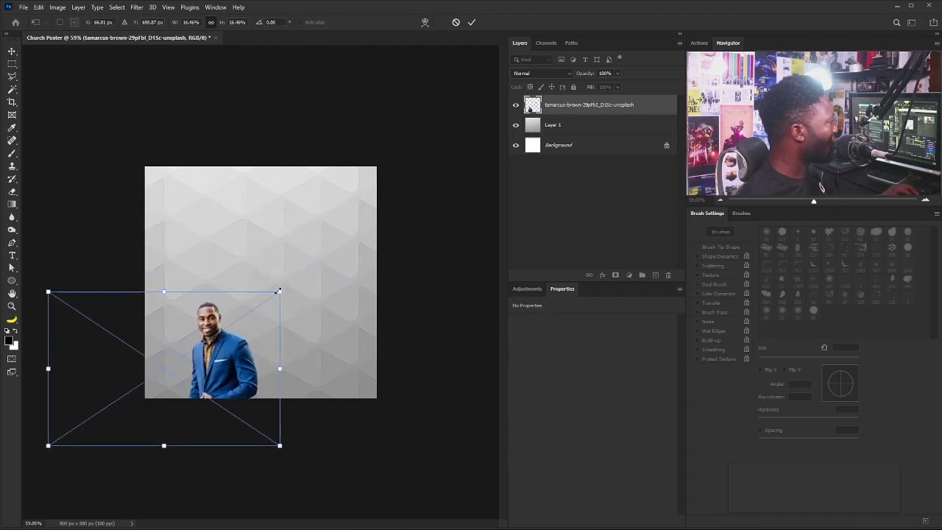
left_click_drag(281, 294, 332, 253)
scroll(329, 338, "up", 3)
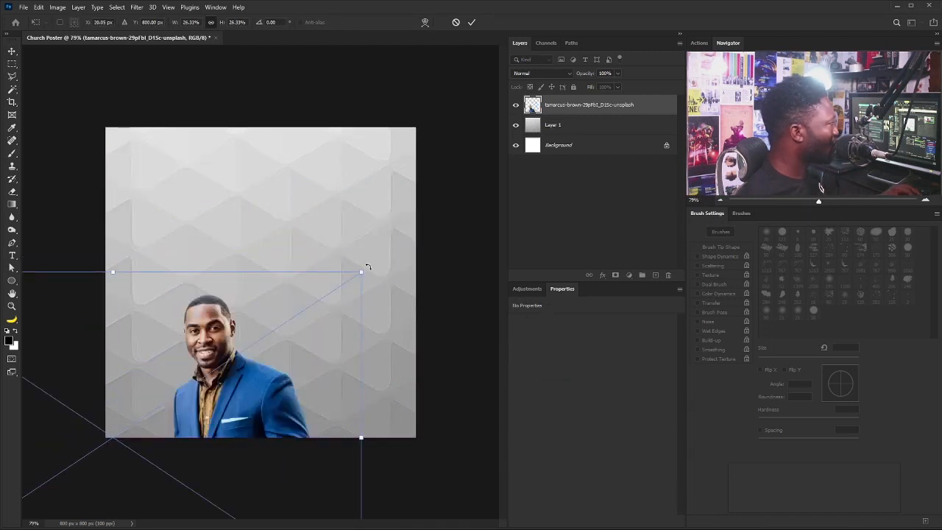
left_click_drag(370, 269, 384, 299)
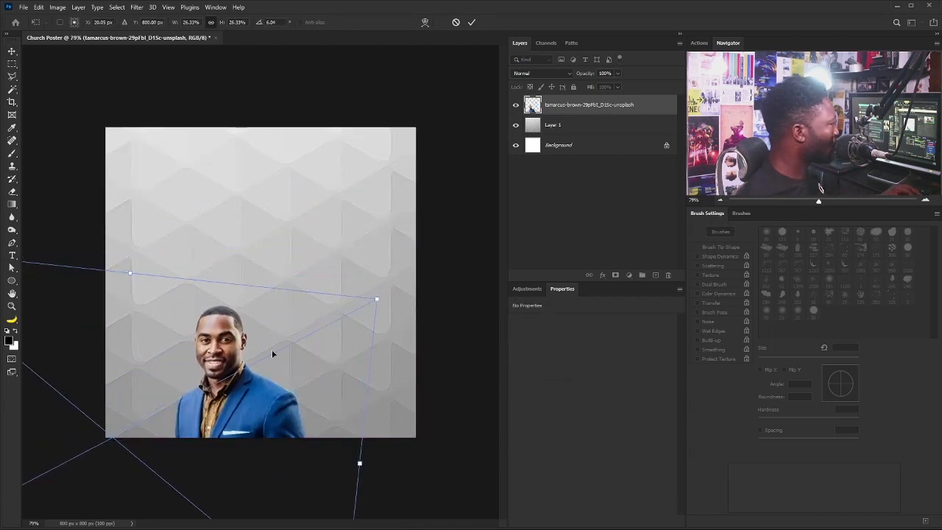
left_click_drag(266, 351, 269, 339)
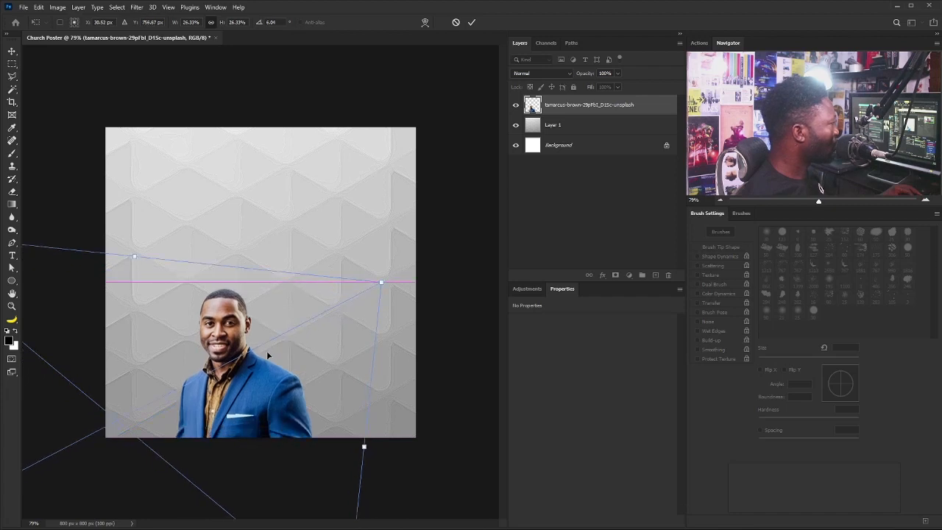
key("Return")
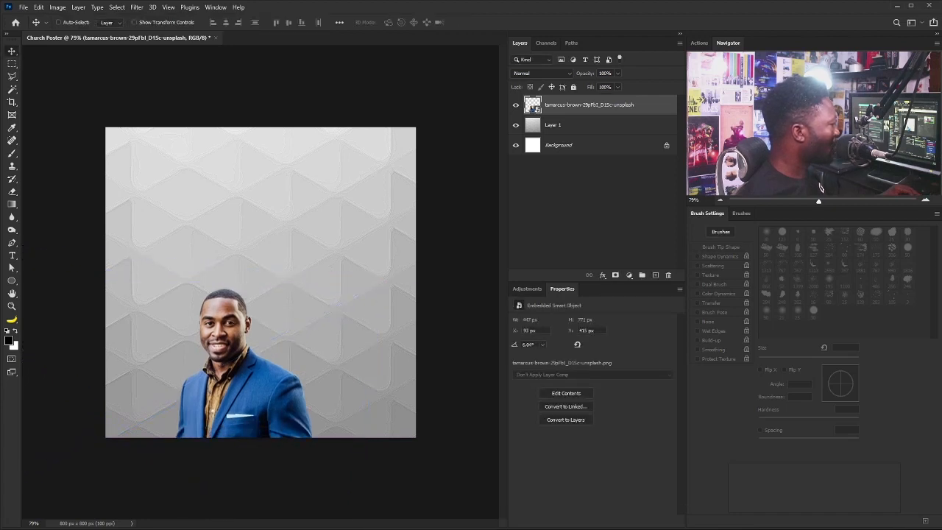
Paste the saxophonist photo, shrink it, and place its layer behind the man's photo.
key("ctrl+v")
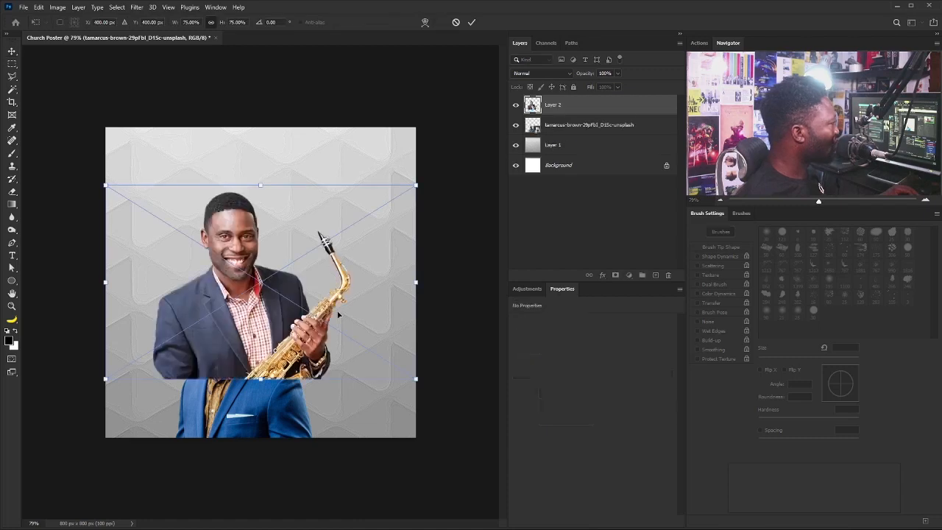
right_click(264, 296)
left_click(260, 298)
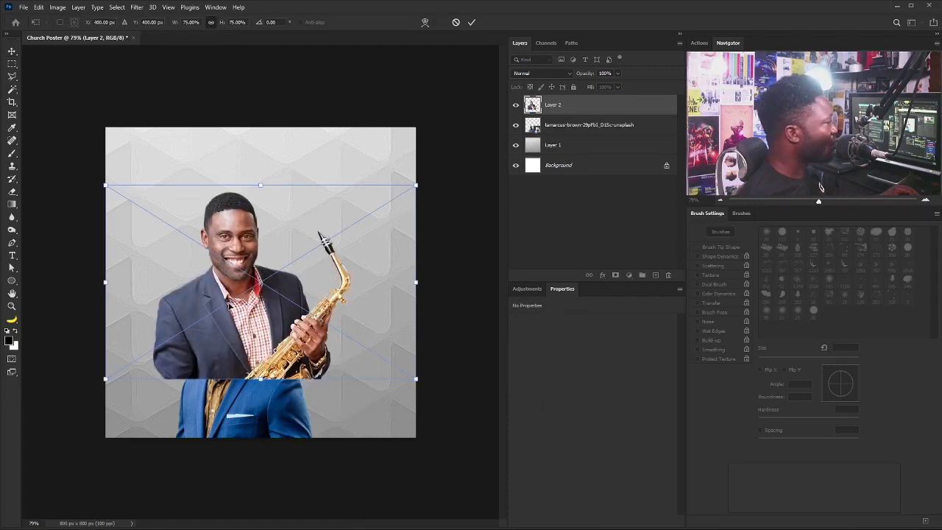
left_click_drag(260, 298, 328, 395)
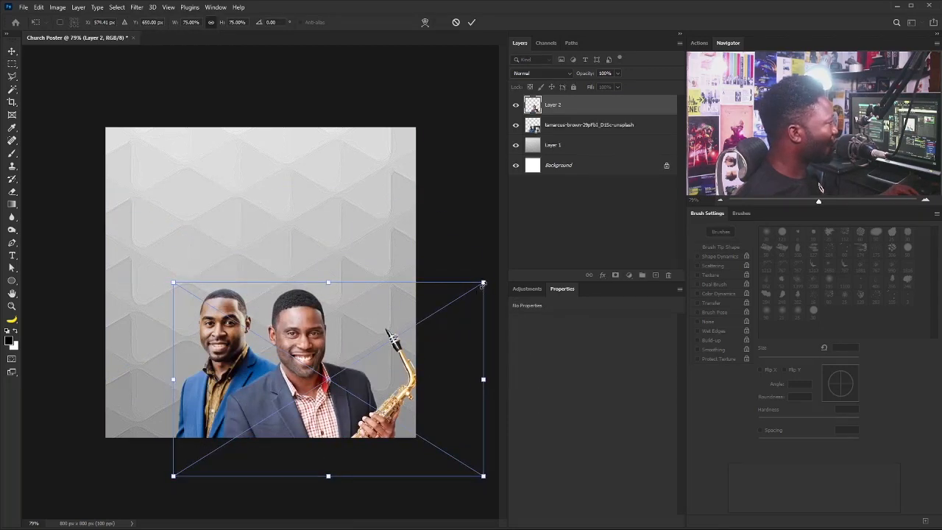
left_click_drag(483, 283, 439, 304)
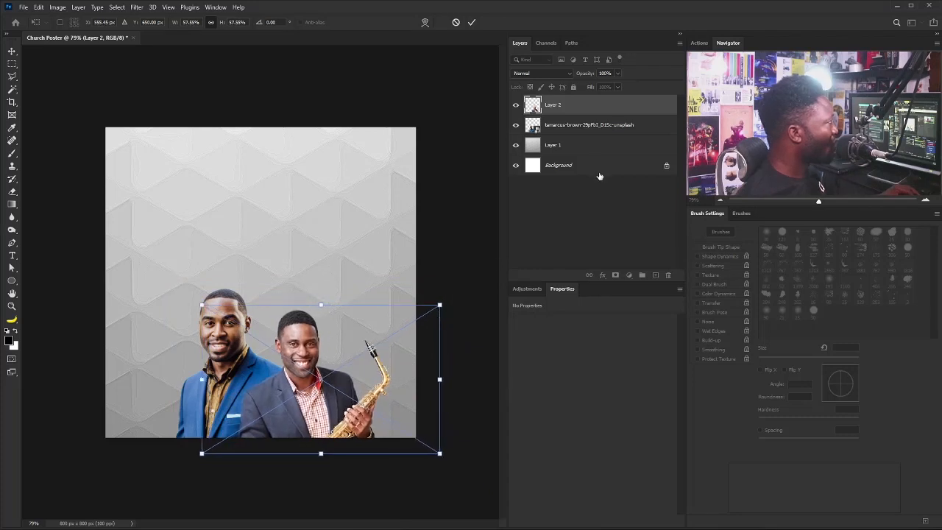
key("Return")
left_click_drag(554, 106, 581, 135)
Nudge the saxophonist beside the man, then enlarge and tilt it slightly.
left_click_drag(326, 379, 334, 368)
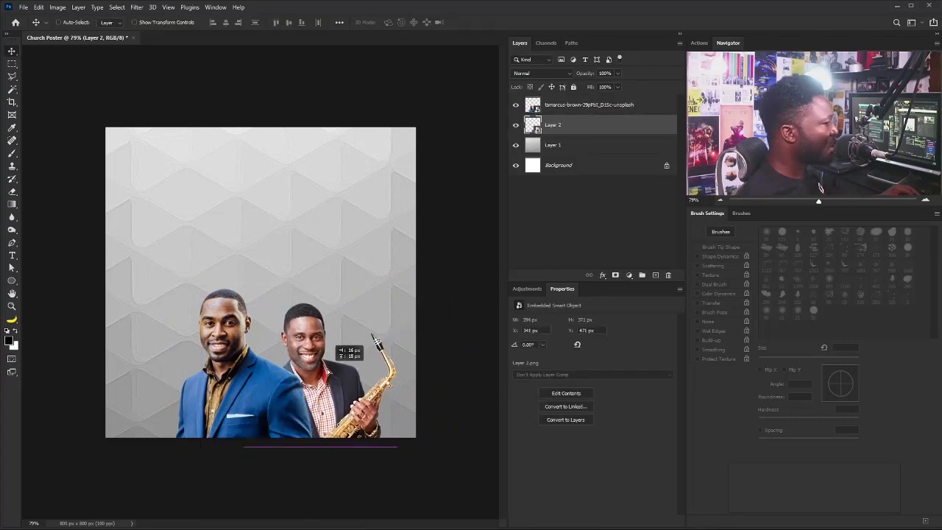
left_click_drag(373, 337, 374, 338)
key("ctrl+t")
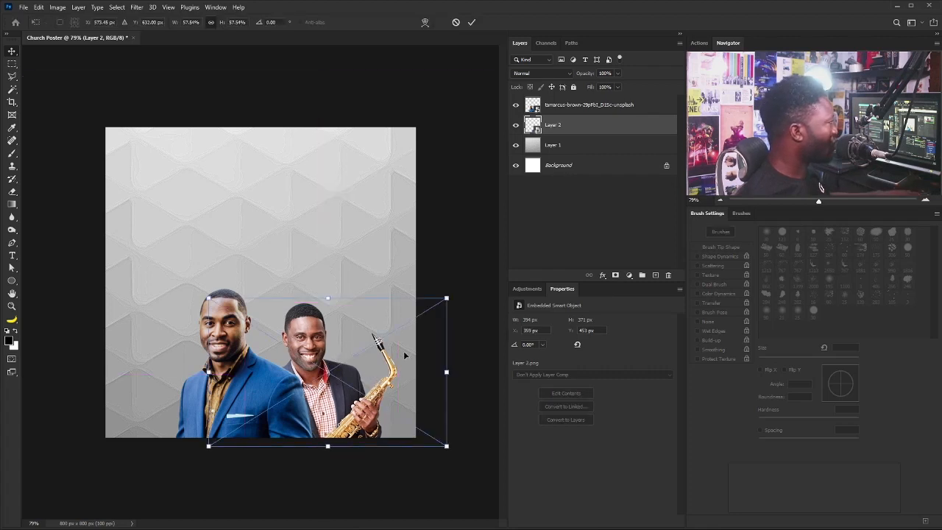
left_click_drag(441, 304, 474, 299)
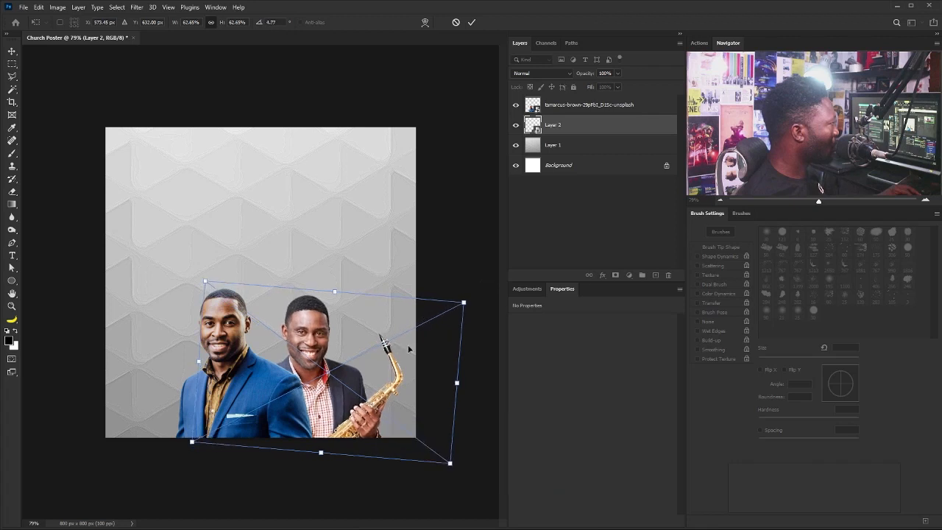
left_click_drag(388, 359, 393, 358)
key("Return")
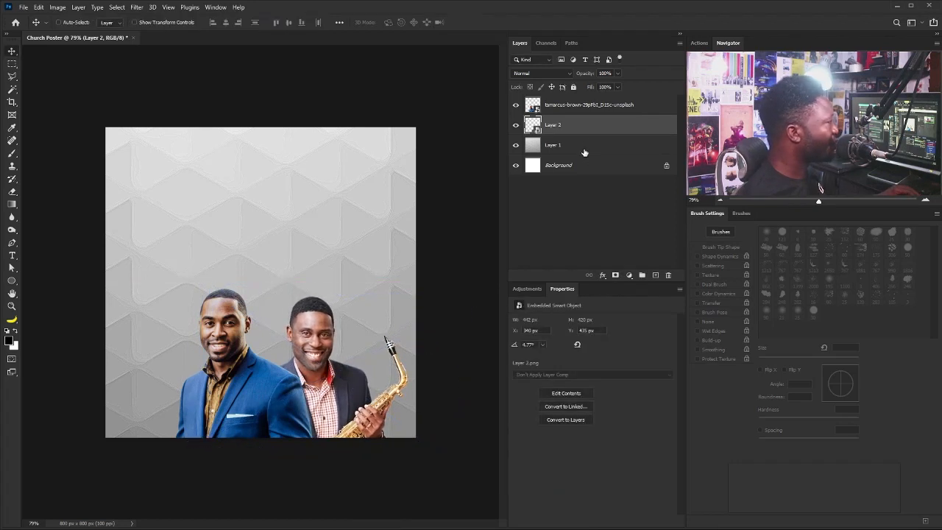
Move both pastor photos to the left together and fit the poster in view.
left_click(581, 105, "shift")
left_click_drag(353, 397, 333, 429)
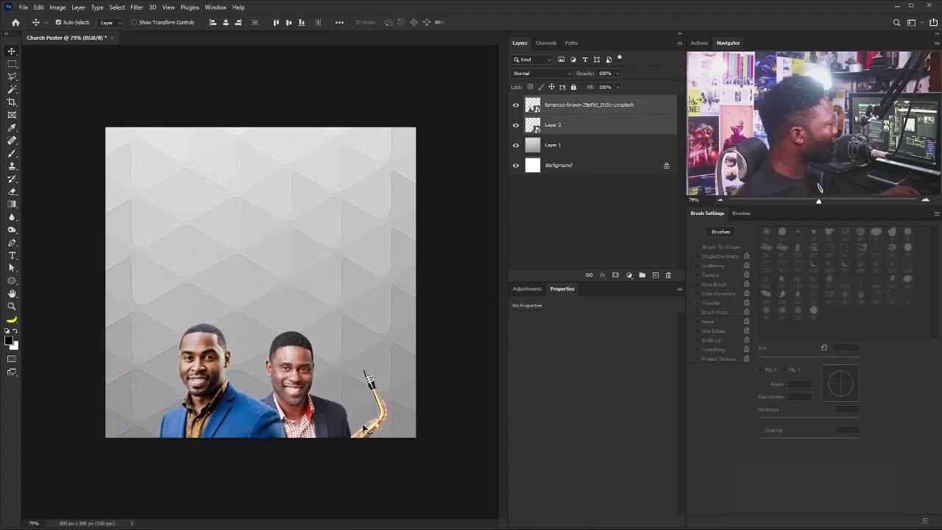
left_click(230, 401, "ctrl")
key("ctrl+0")
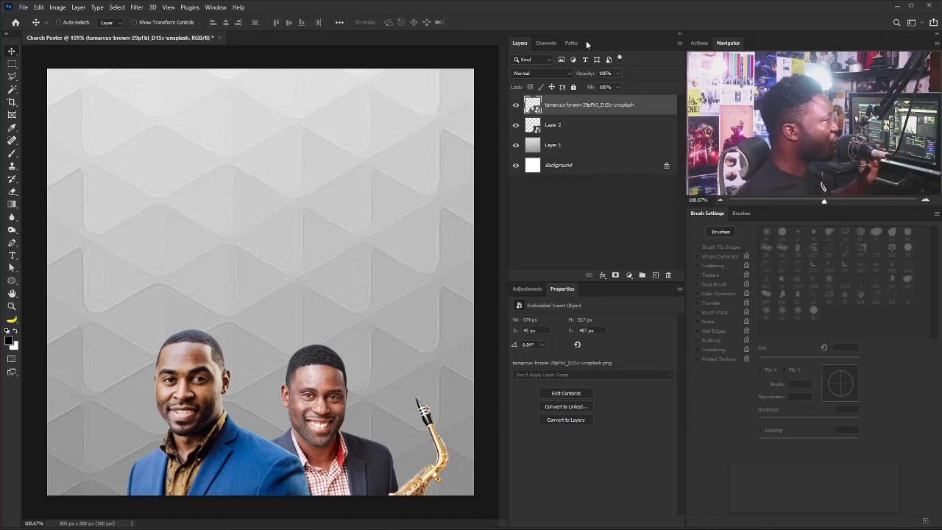
Rename the two photo layers Pastor and Guest.
double_click(592, 104)
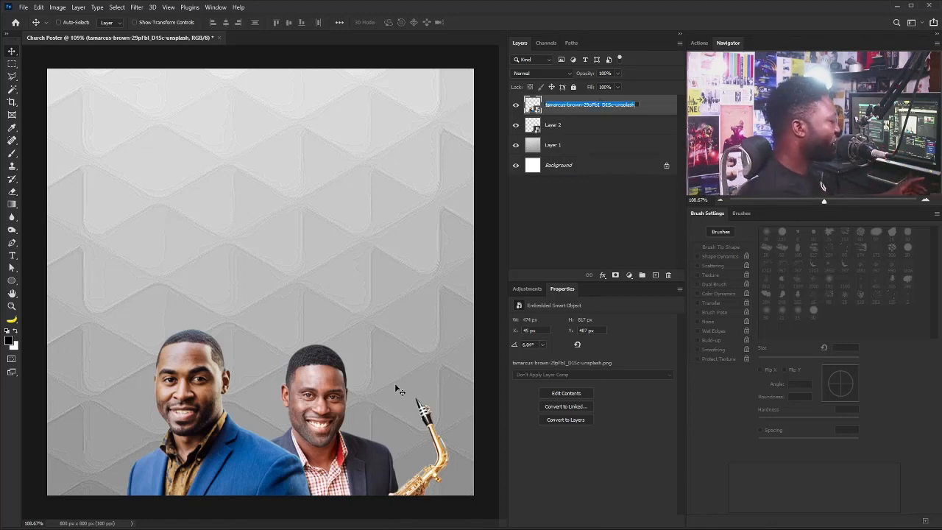
type("Pastor")
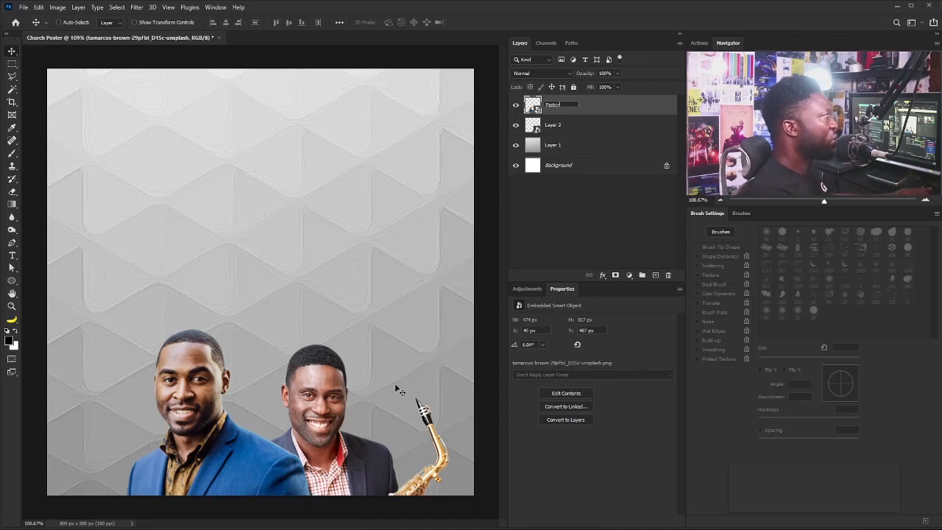
double_click(559, 126)
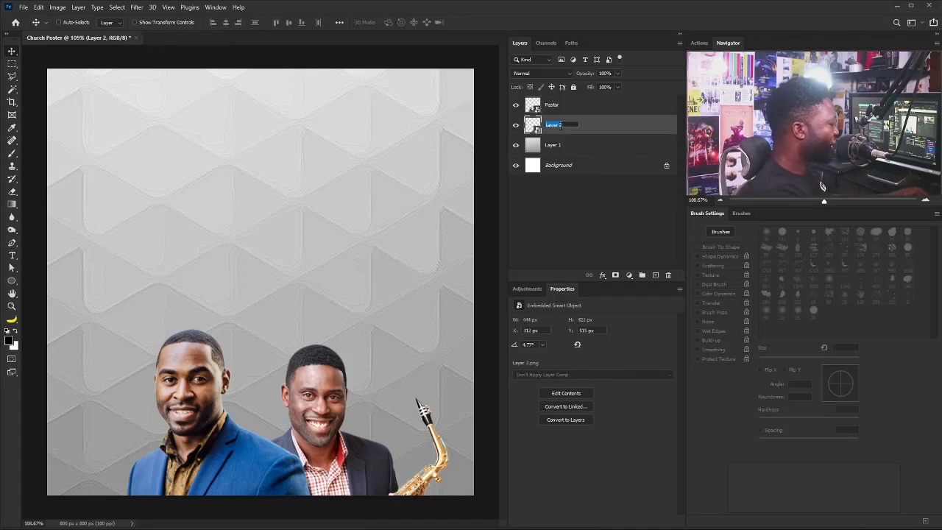
type("Gu")
type("est")
Duplicate Pastor and Guest, hide the original, and merge the two copies into Pastor copy.
left_click(588, 112, "shift")
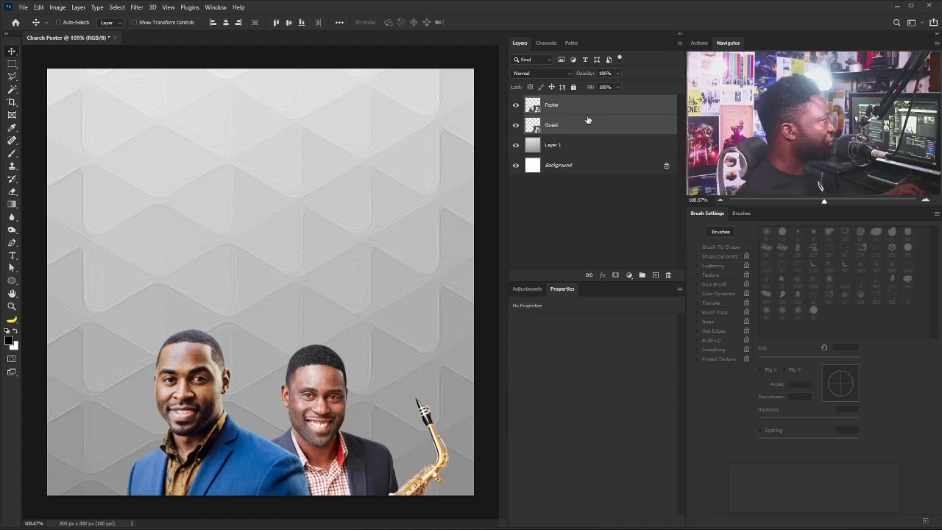
left_click_drag(588, 119, 654, 274)
left_click(555, 147)
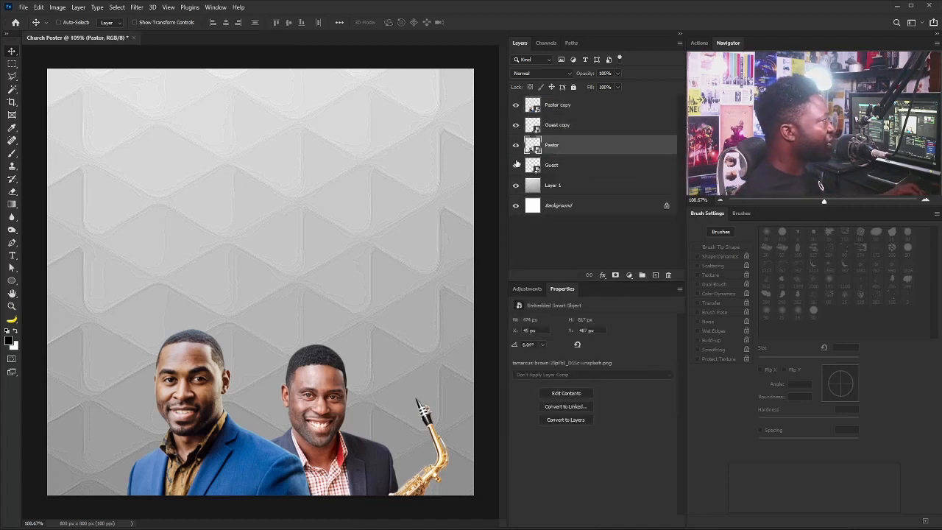
left_click(516, 145)
left_click(564, 112)
left_click(563, 127, "shift")
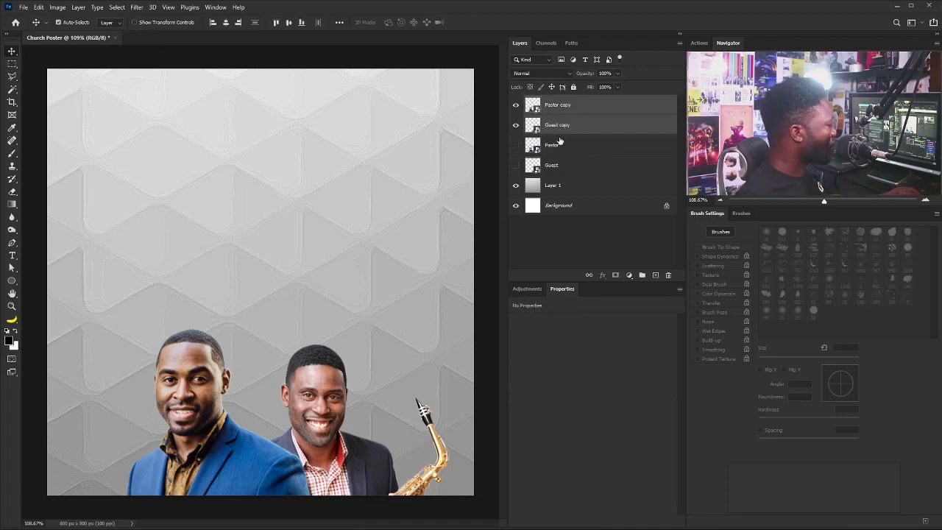
key("ctrl+e")
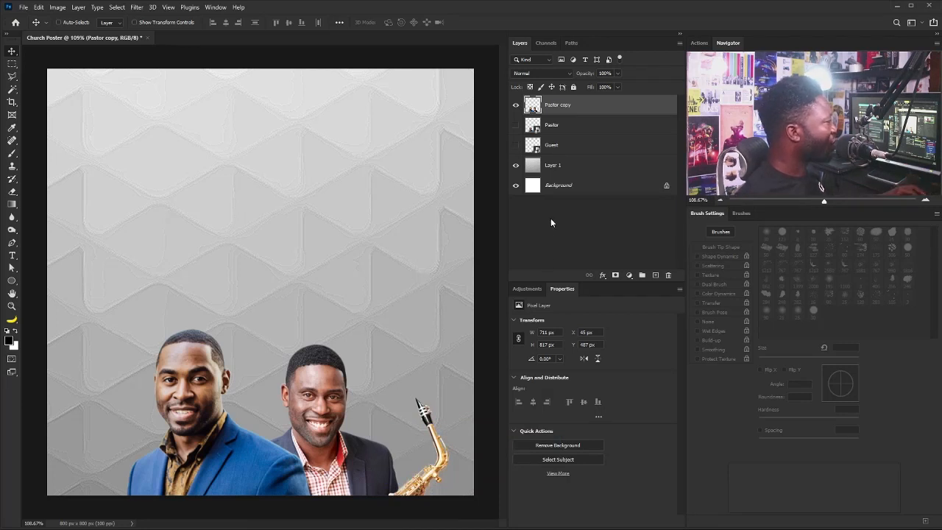
Add a Black & White adjustment clipped to the Pastor copy layer.
left_click(517, 289)
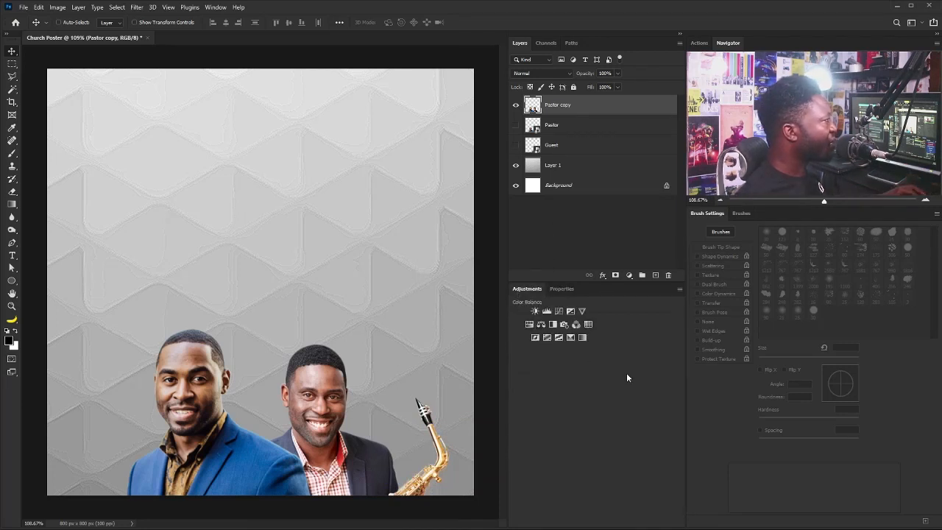
left_click(554, 325)
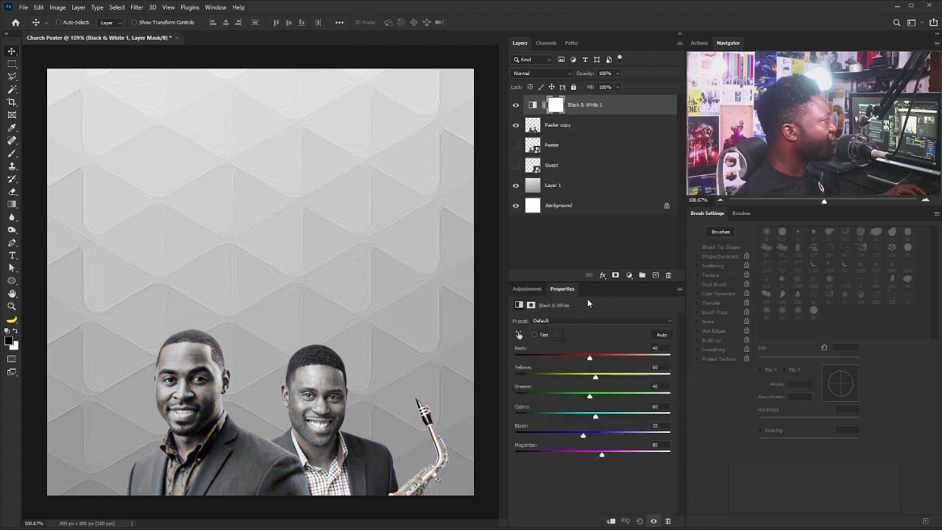
left_click_drag(587, 283, 587, 316)
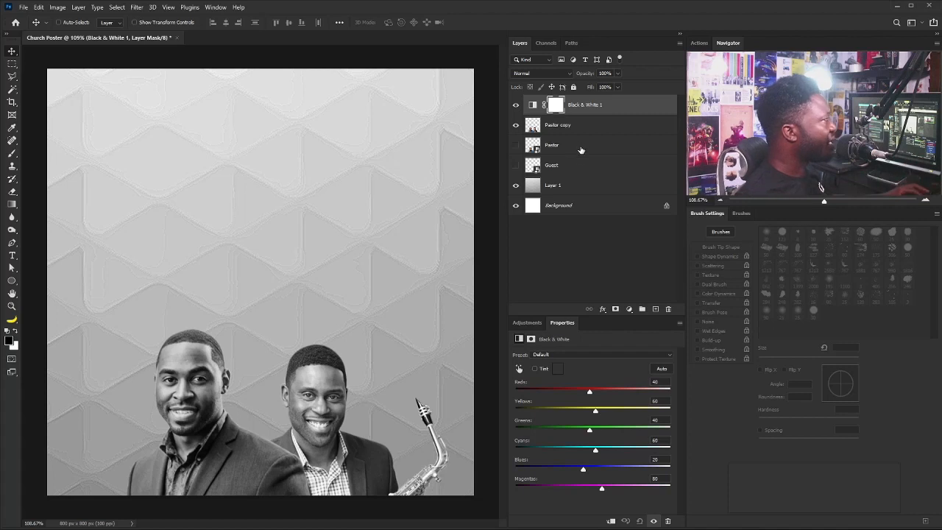
left_click(609, 521)
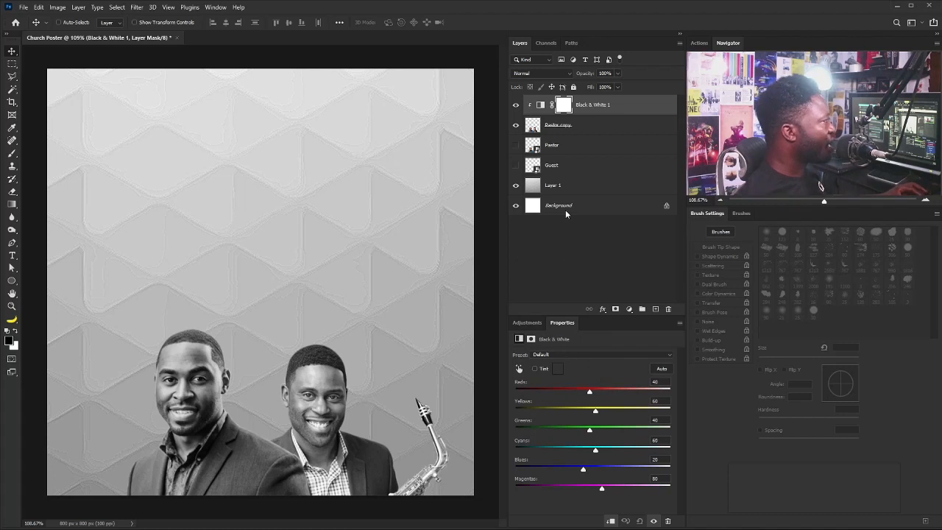
Set the Black & White adjustment to Soft Light, tweak Reds and Yellows, and use 28% opacity.
left_click(542, 74)
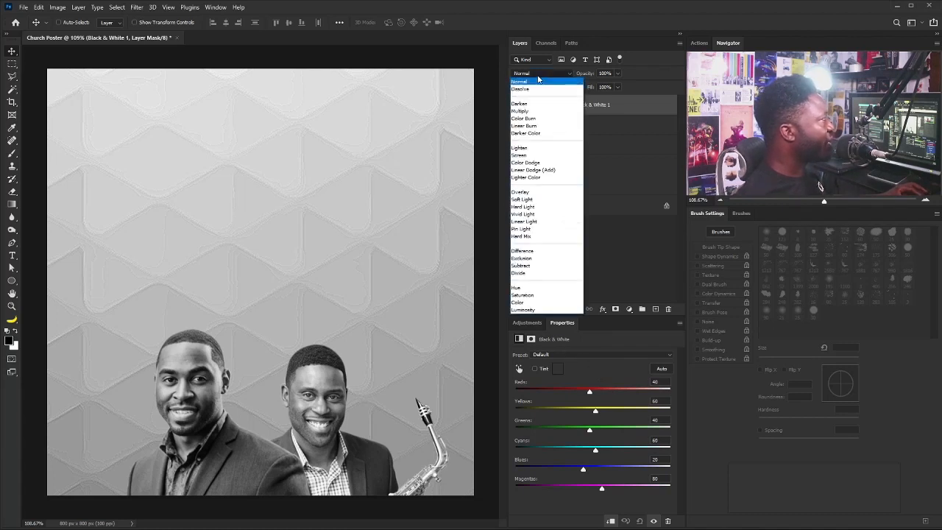
left_click(533, 199)
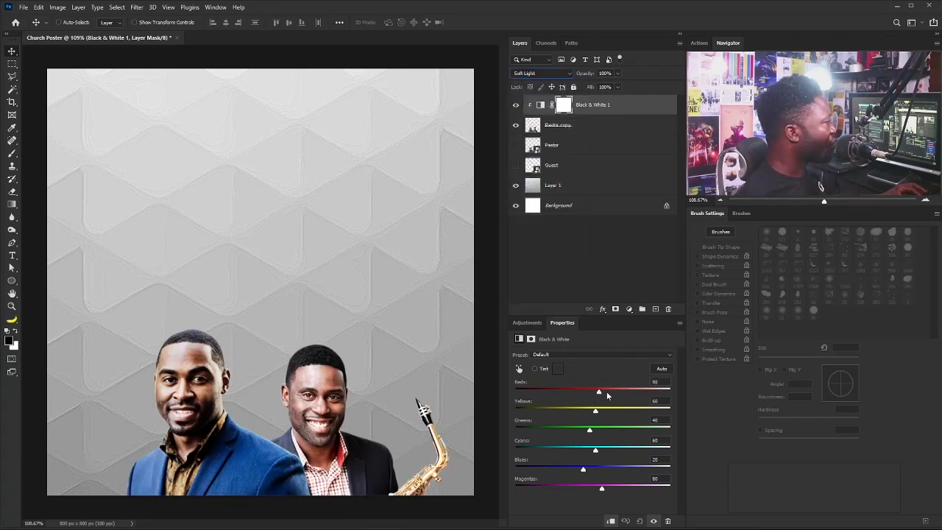
left_click(606, 395)
mouse_move(596, 410)
left_mouse_down()
mouse_move(595, 394)
mouse_move(610, 415)
left_mouse_up()
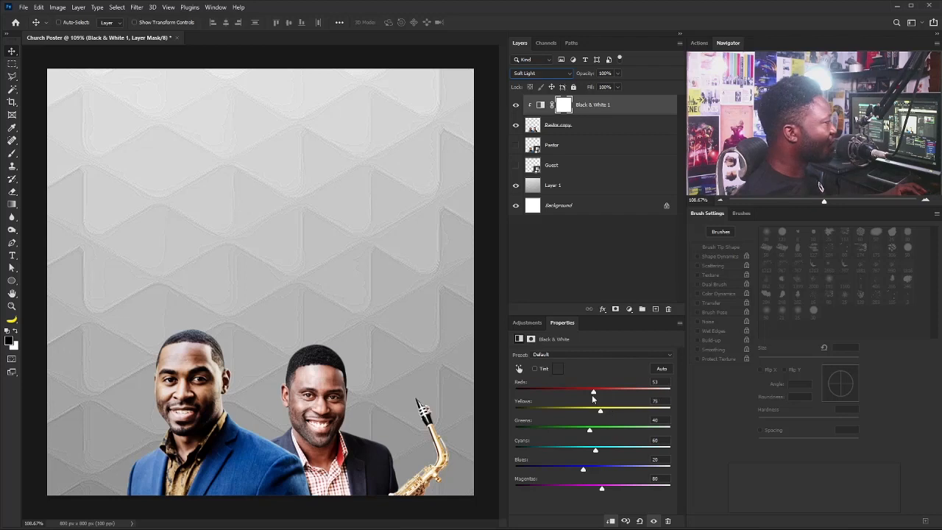
left_click(618, 74)
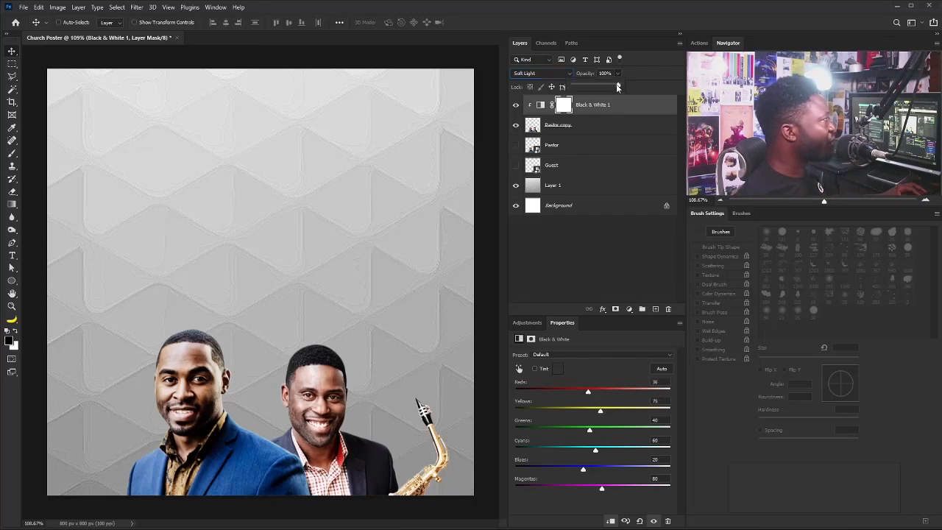
left_click_drag(618, 86, 596, 89)
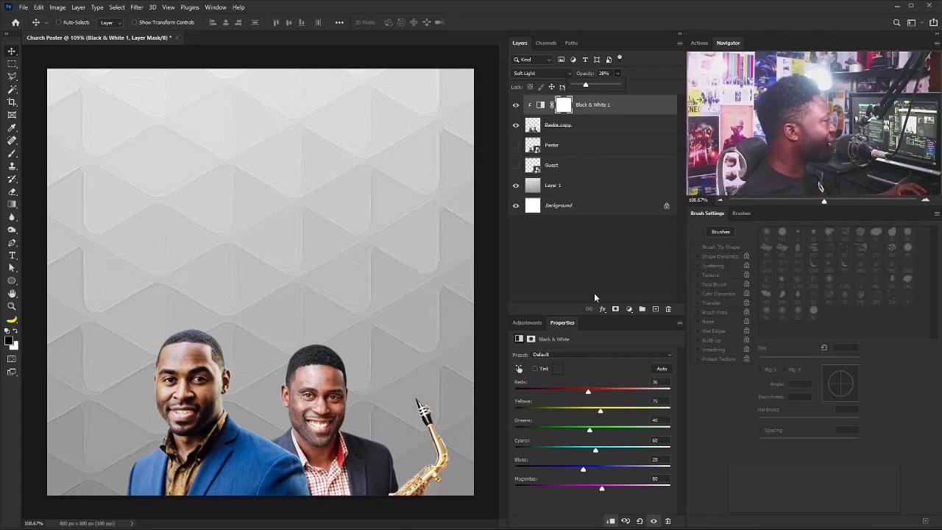
left_click(384, 320)
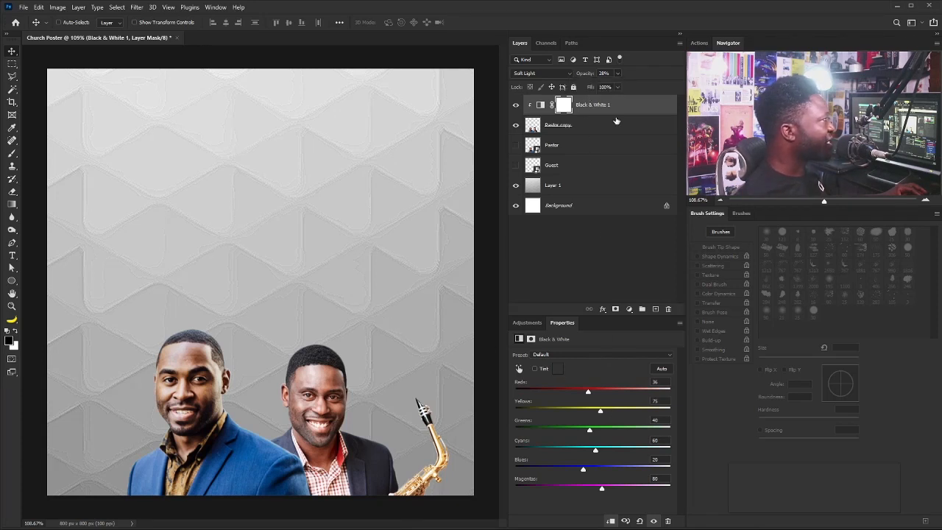
left_click(527, 322)
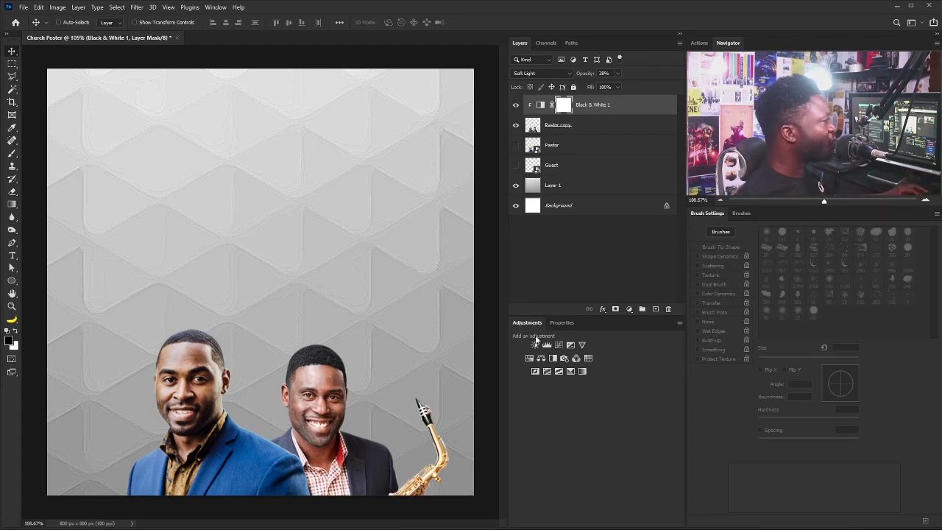
Add a clipped Hue/Saturation adjustment at Saturation −31 and invert its mask to black.
left_click(528, 359)
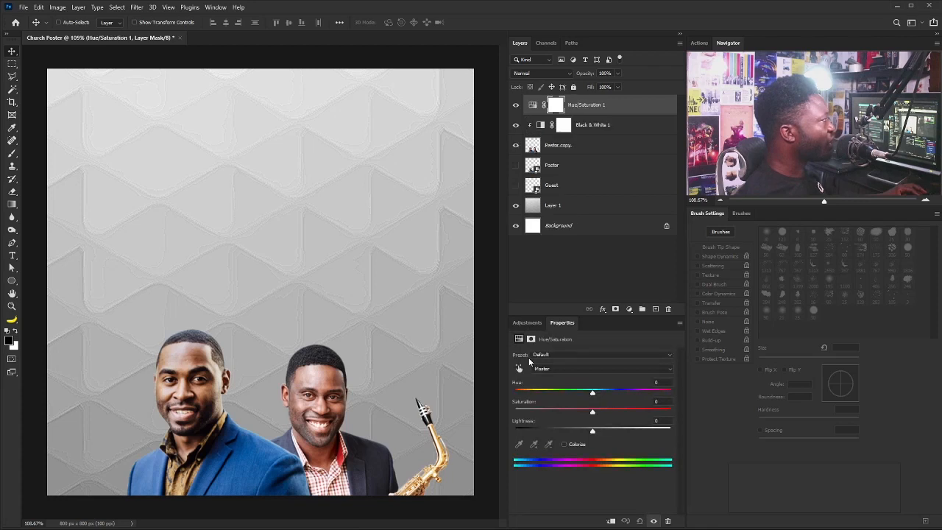
left_click(610, 521)
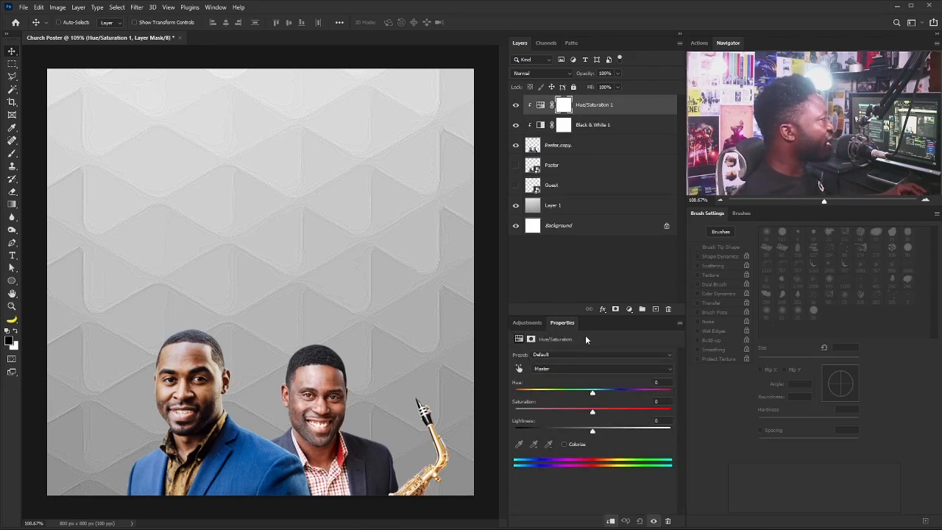
left_click_drag(593, 413, 568, 414)
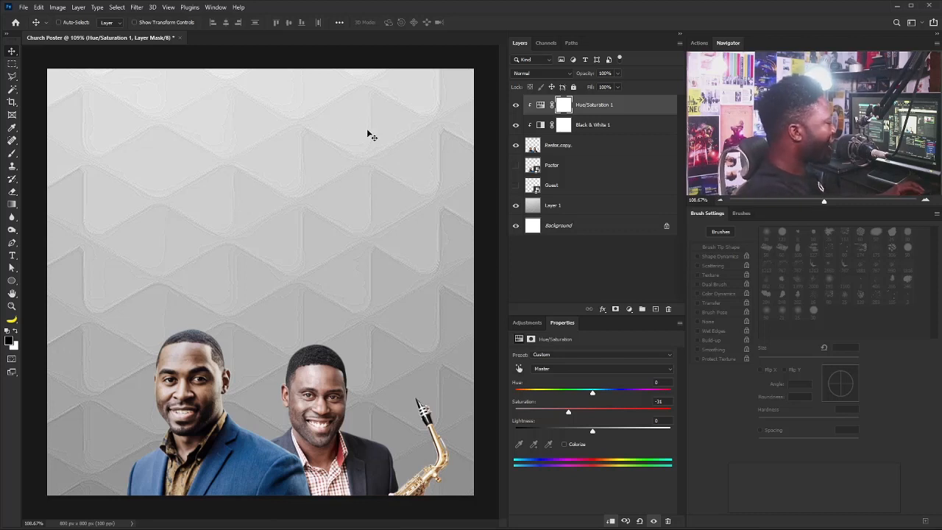
key("ctrl+i")
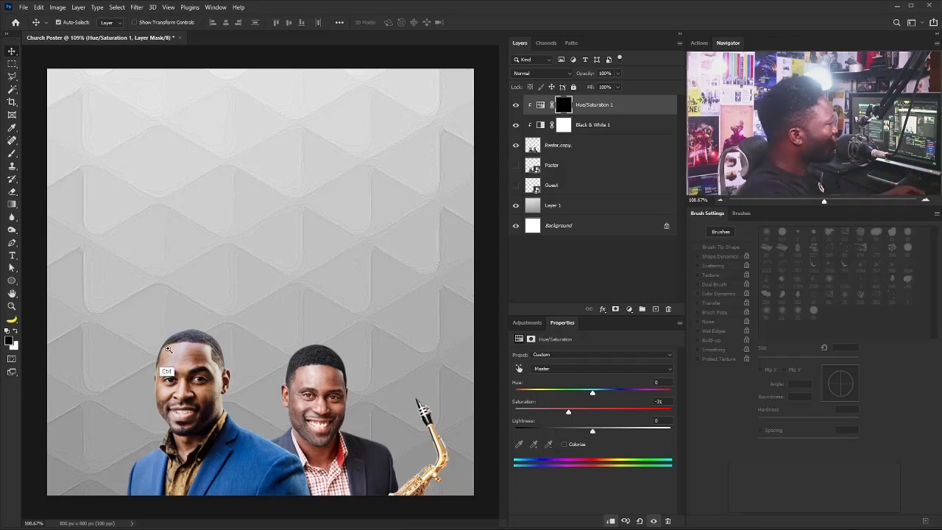
Paint white into the Hue/Saturation mask over both men's faces with a 45 px brush.
left_click_drag(159, 347, 221, 352)
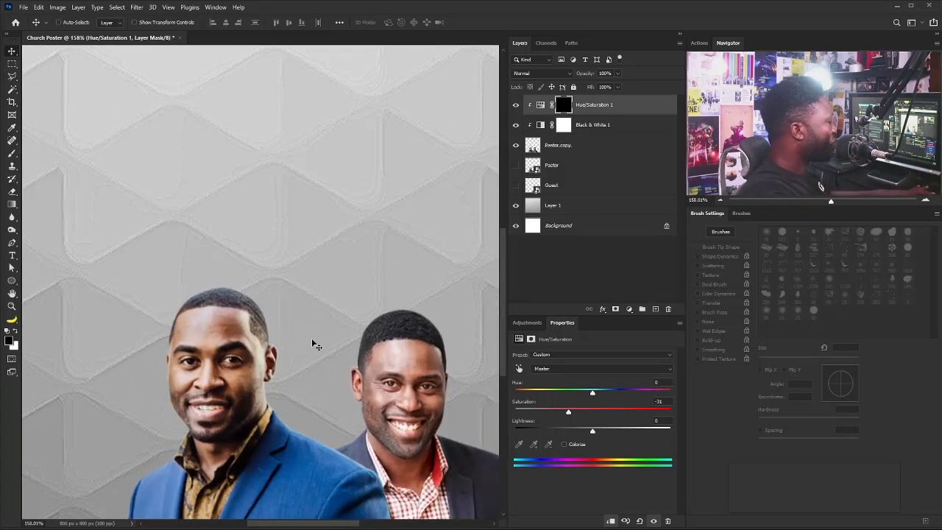
key("b")
key("bracketleft")
key("bracketleft")
key("bracketleft")
key("bracketleft")
key("bracketleft")
key("bracketleft")
key("bracketleft")
key("bracketleft")
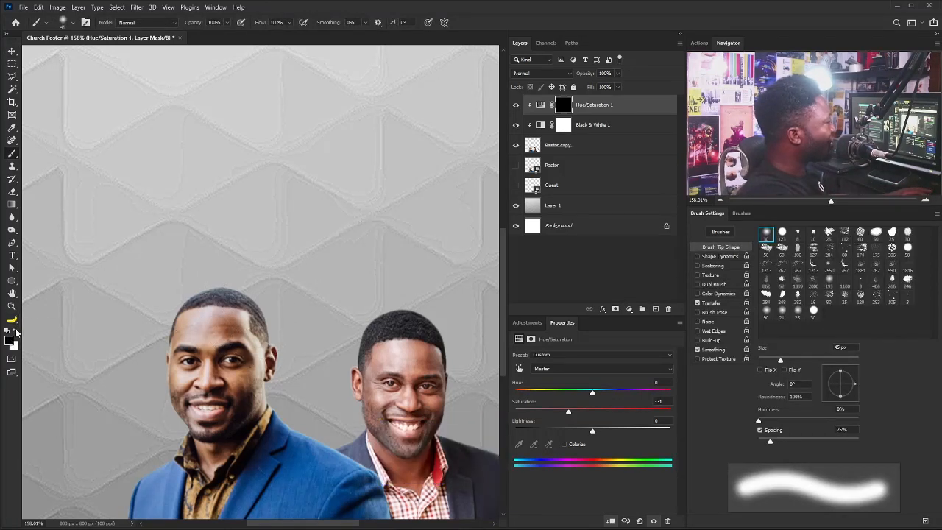
left_click(16, 331)
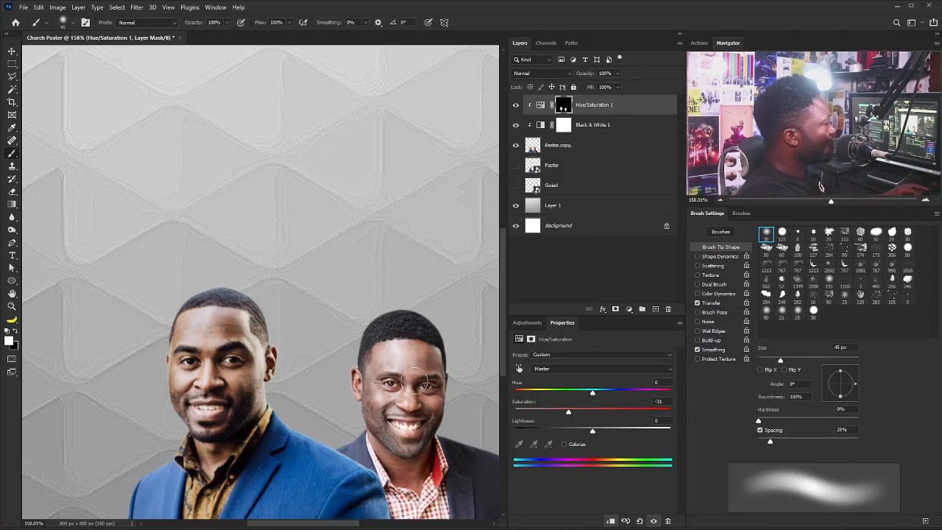
key("ctrl+0")
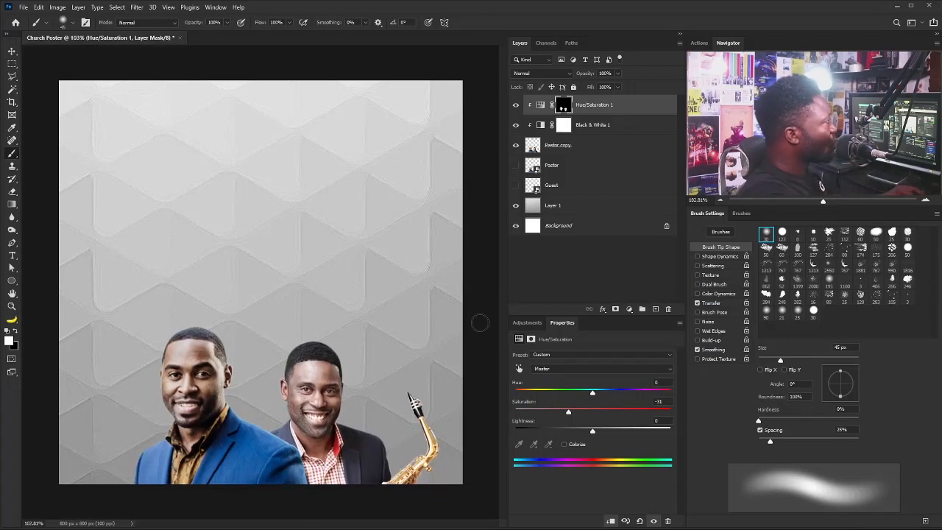
left_click(657, 309, "alt")
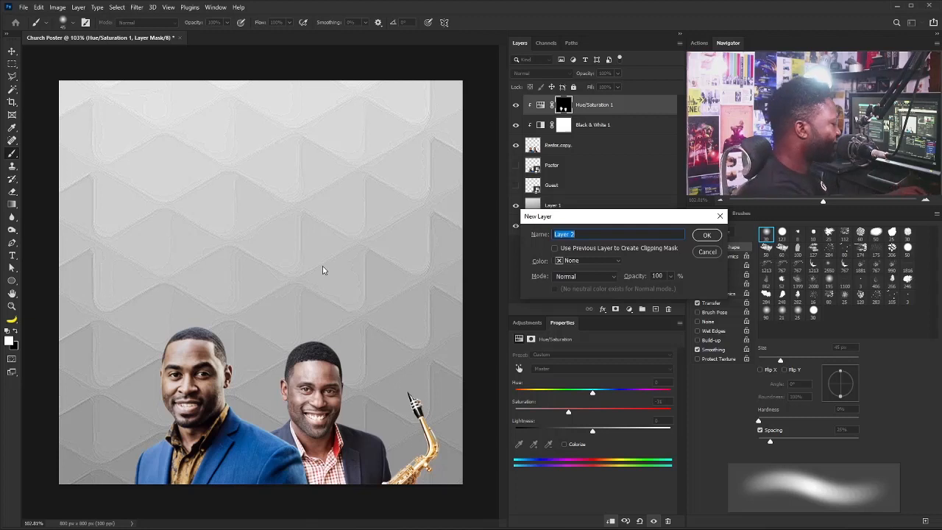
Name the new empty layer Light so it sits atop the stack above Hue/Saturation 1.
key("Return")
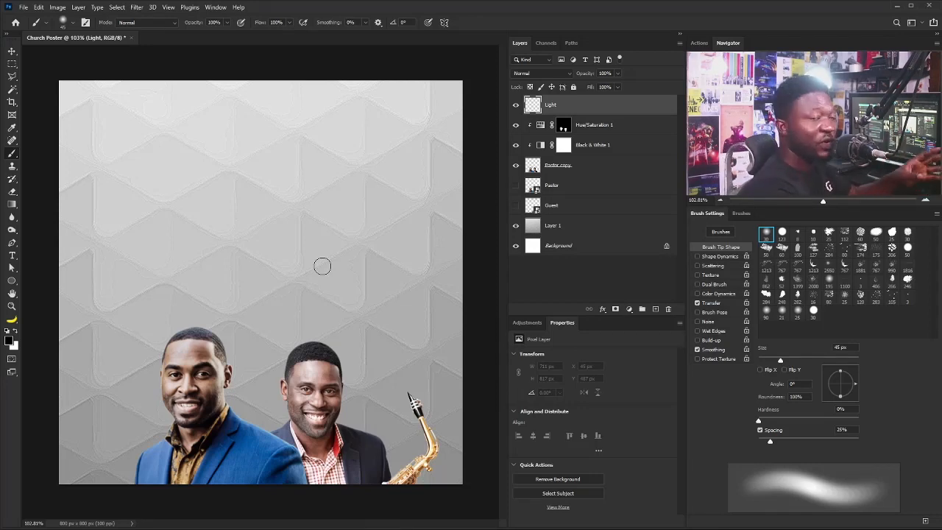
key("ctrl+plus")
key("ctrl+plus")
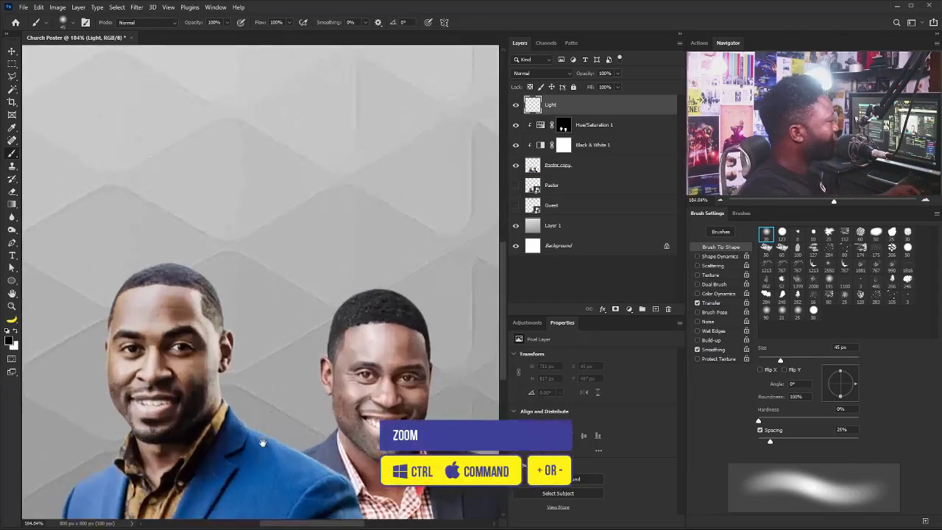
Load the Pastor copy layer's pixels as a selection and rename that layer 2 CH.
left_click(533, 170, "ctrl")
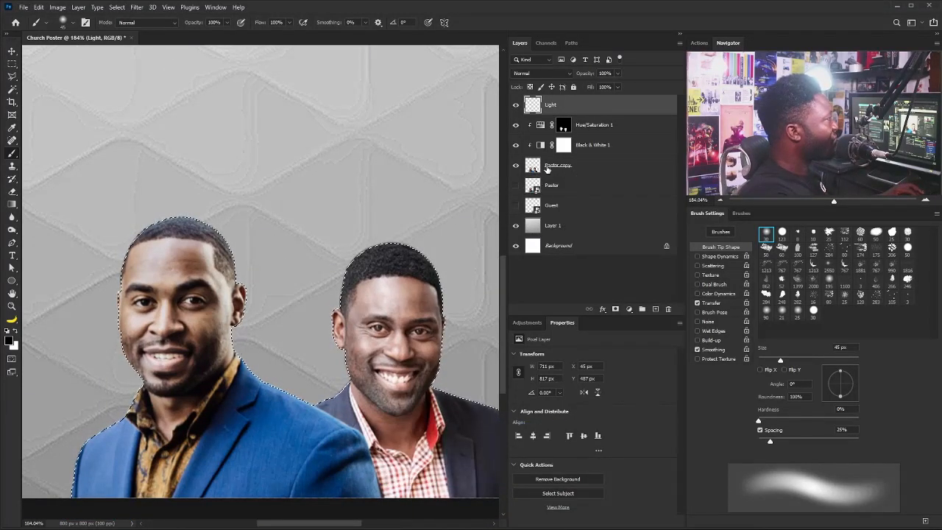
double_click(560, 166)
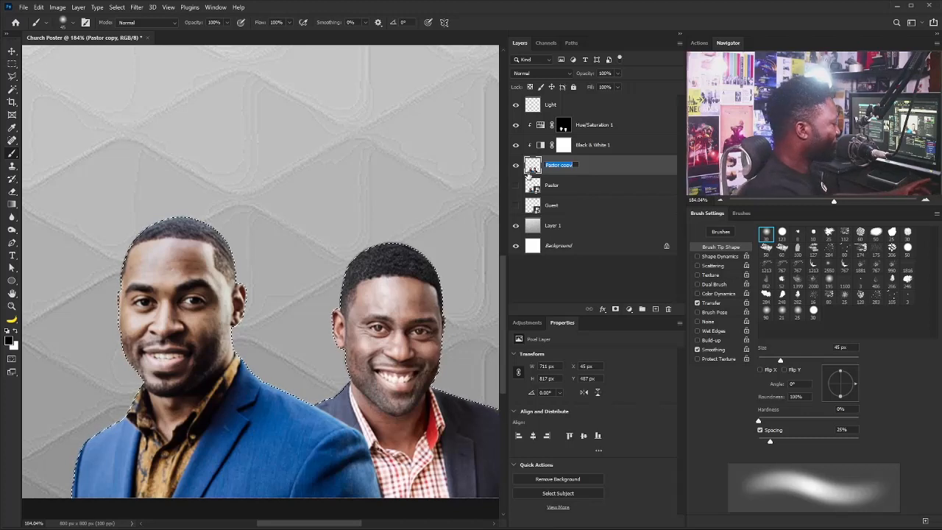
type("2 CH")
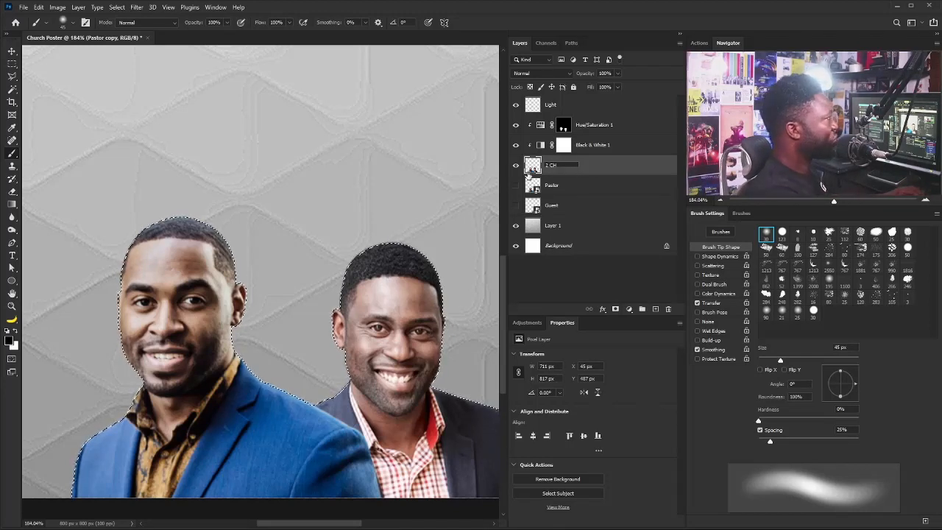
key("Return")
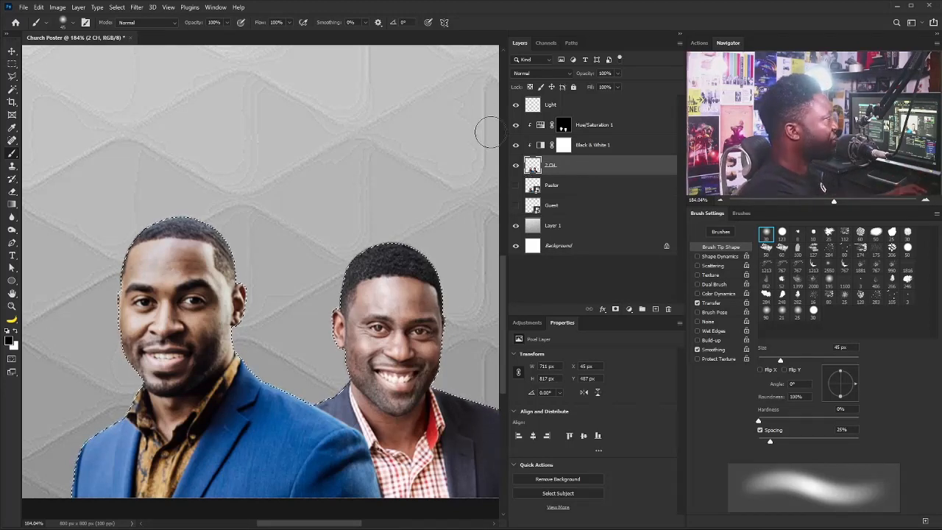
On the Light layer, expand the selection by 1 pixel and hide its marching ants.
left_click(566, 107)
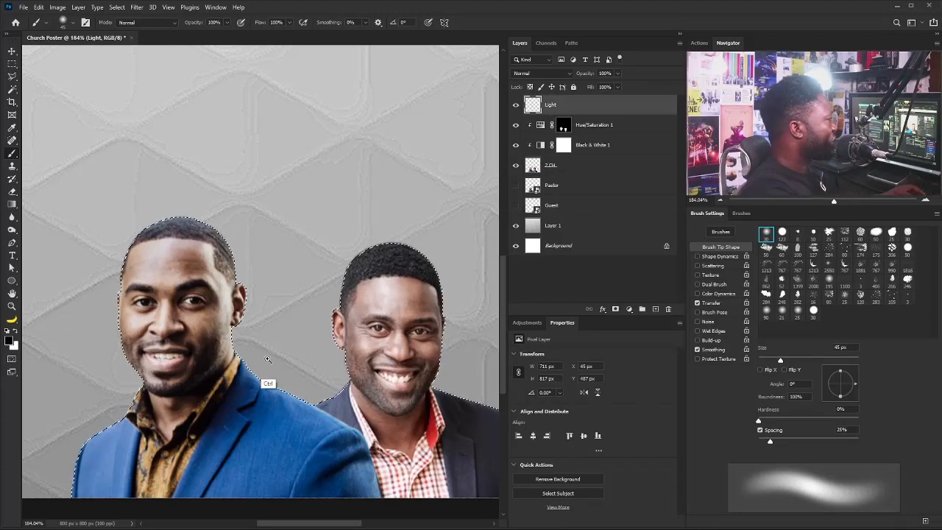
scroll(267, 382, "up", 2)
left_click(119, 7)
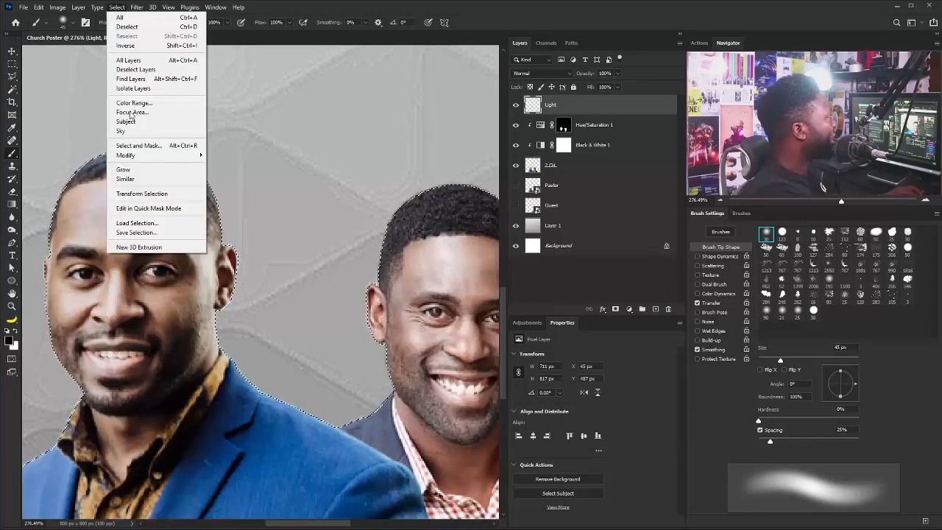
mouse_move(165, 155)
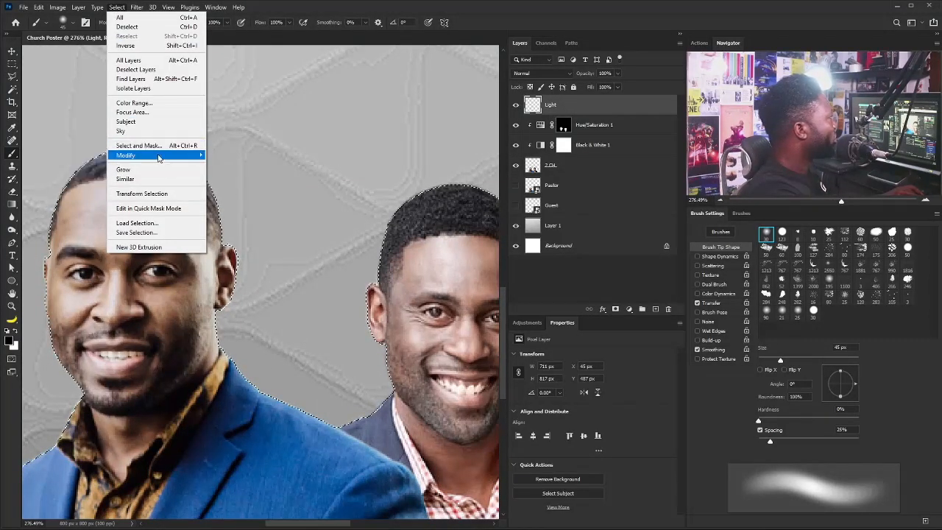
left_click(80, 175)
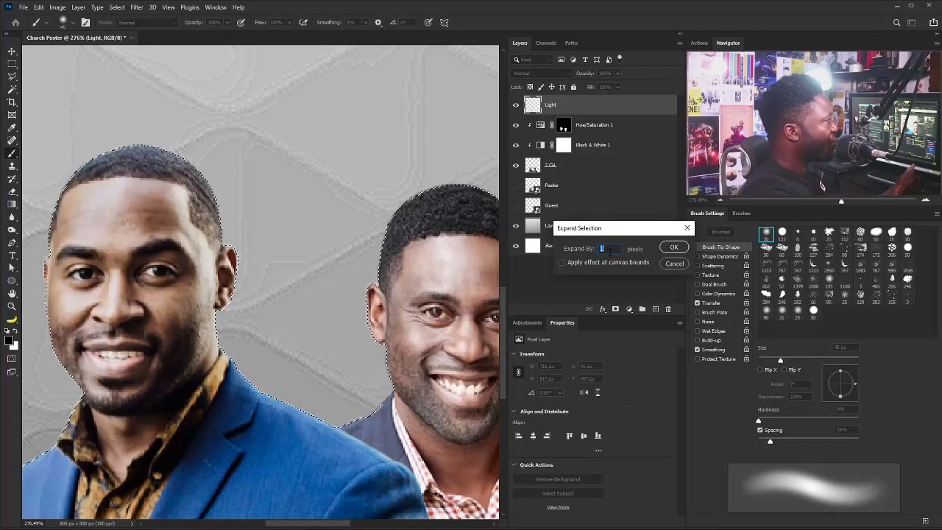
left_click(674, 247)
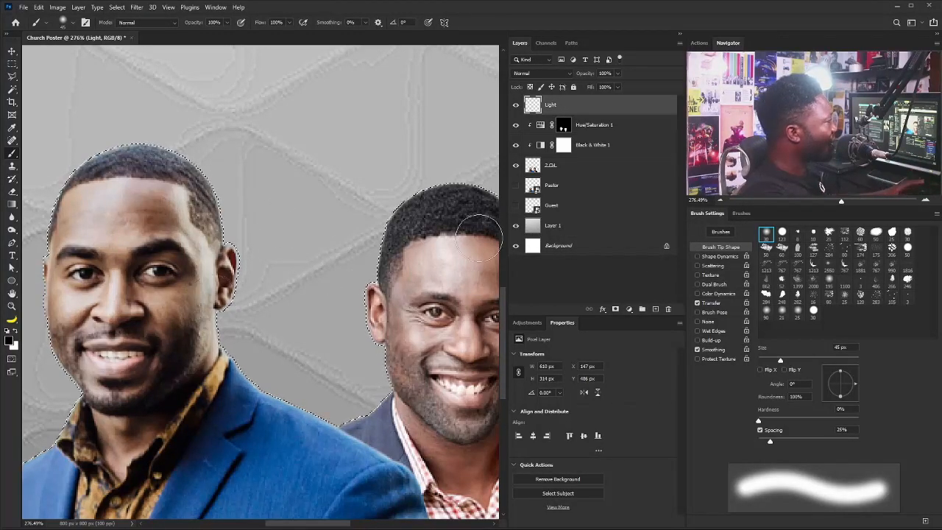
key("ctrl+h")
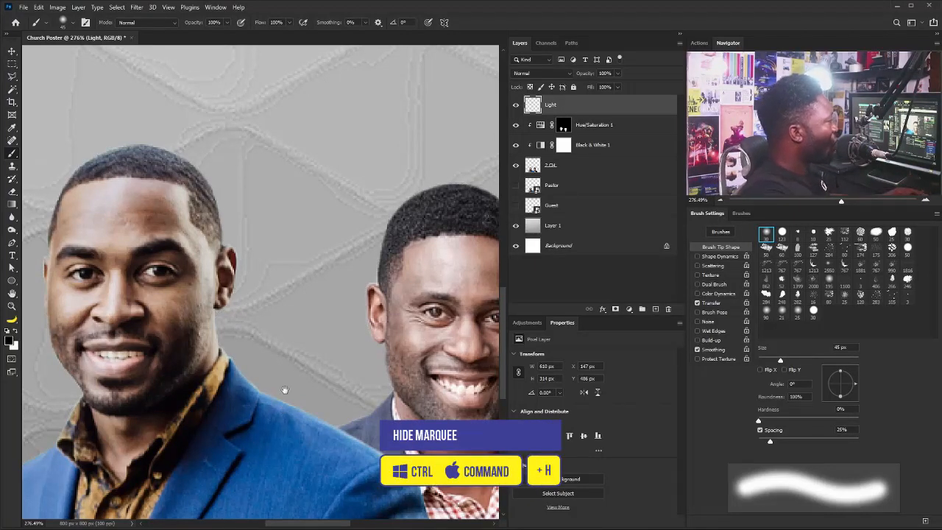
Paint soft white light along the left man's shoulder, then shrink the brush to 15 px.
left_click_drag(285, 389, 288, 328)
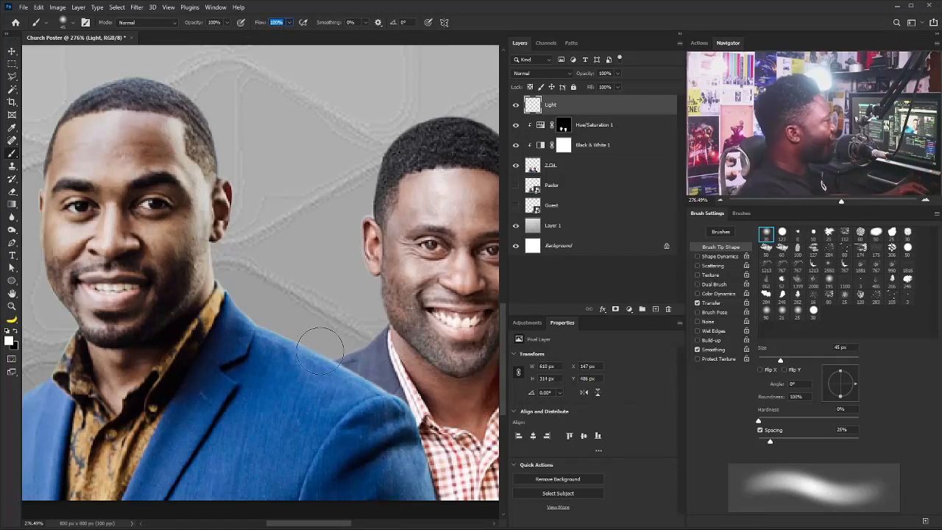
left_click_drag(254, 336, 360, 391)
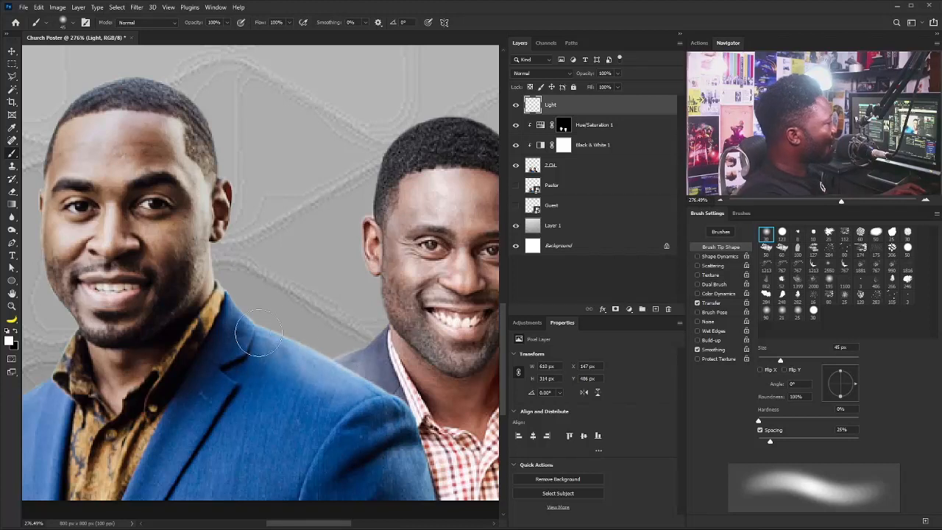
key("bracketleft")
key("bracketleft")
key("bracketleft")
key("bracketleft")
key("bracketleft")
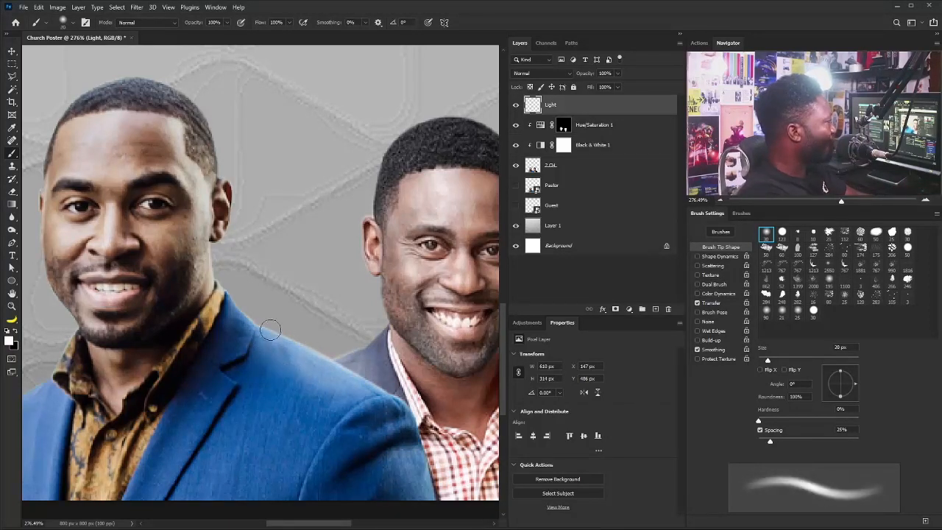
key("bracketleft")
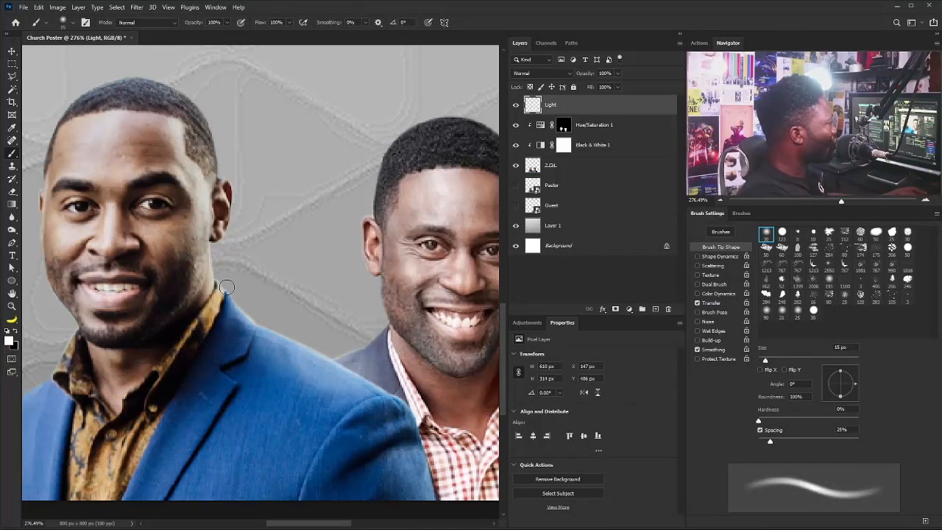
Paint faint light down the left man's hair edge with a 7 px brush, then zoom out.
left_click_drag(232, 222, 257, 315)
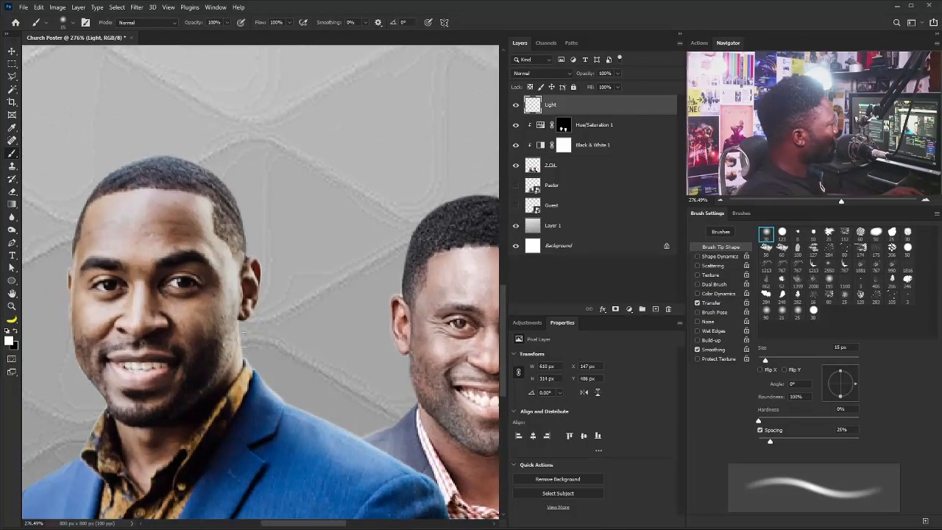
key("bracketleft")
key("bracketleft")
key("bracketleft")
key("bracketleft")
mouse_move(211, 232)
left_mouse_down()
mouse_move(228, 319)
mouse_move(260, 359)
left_mouse_up()
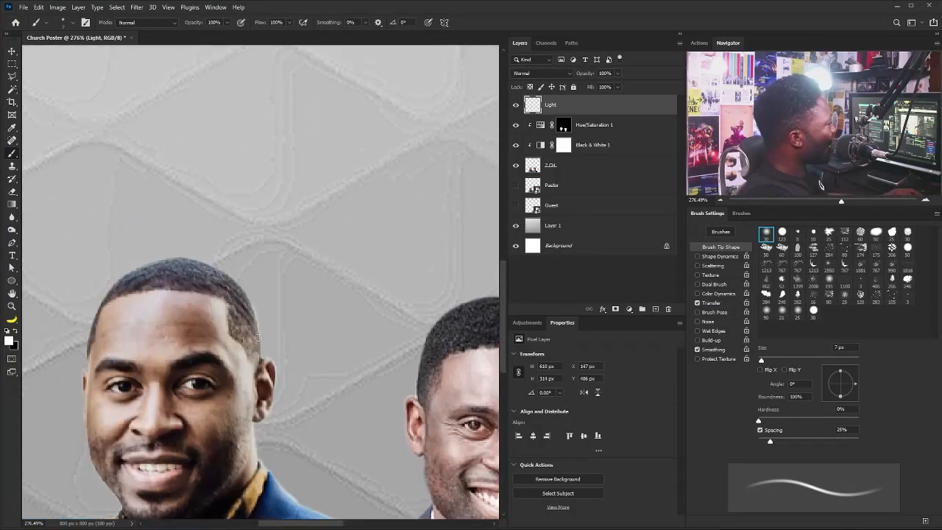
mouse_move(250, 303)
left_mouse_down()
mouse_move(261, 360)
mouse_move(202, 321)
left_mouse_up()
mouse_move(369, 343)
left_mouse_down()
mouse_move(235, 366)
mouse_move(308, 322)
left_mouse_up()
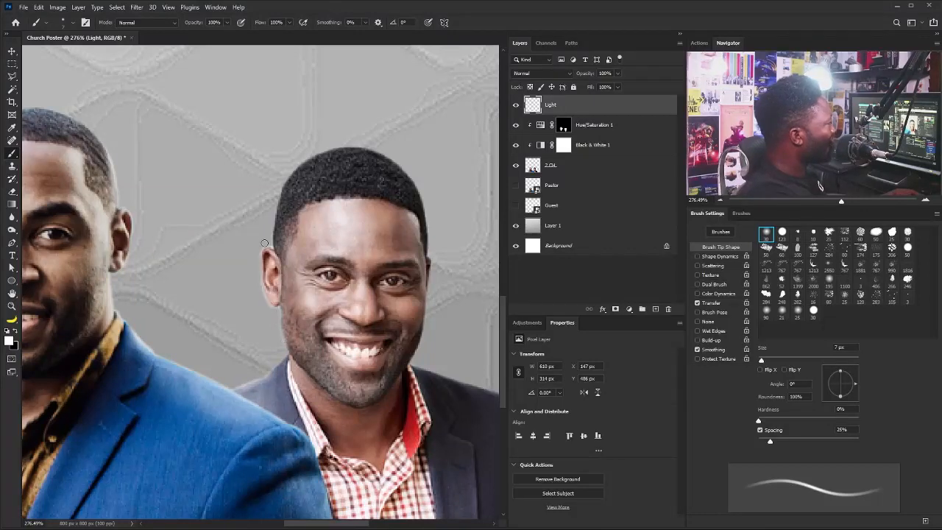
key("ctrl+space")
mouse_move(316, 236)
left_mouse_down()
mouse_move(270, 256)
mouse_move(286, 251)
left_mouse_up()
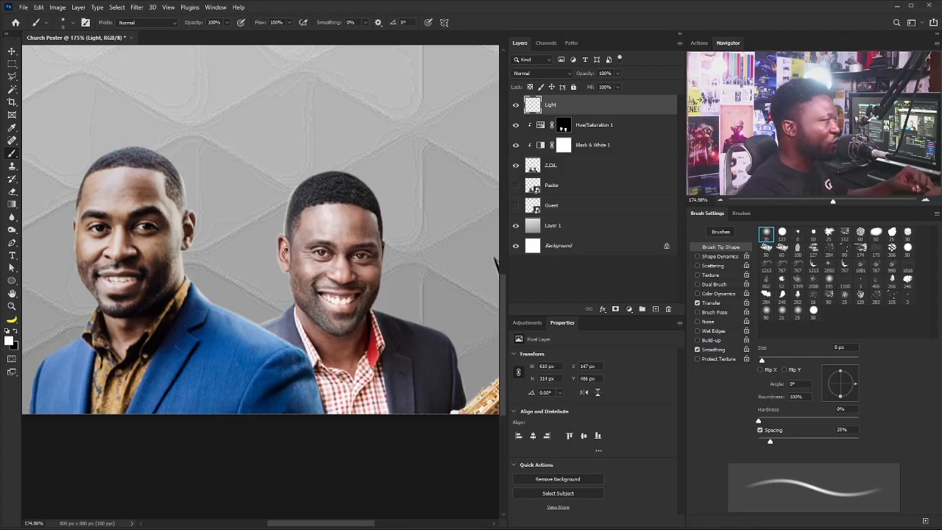
key("ctrl")
left_click_drag(268, 235, 259, 243)
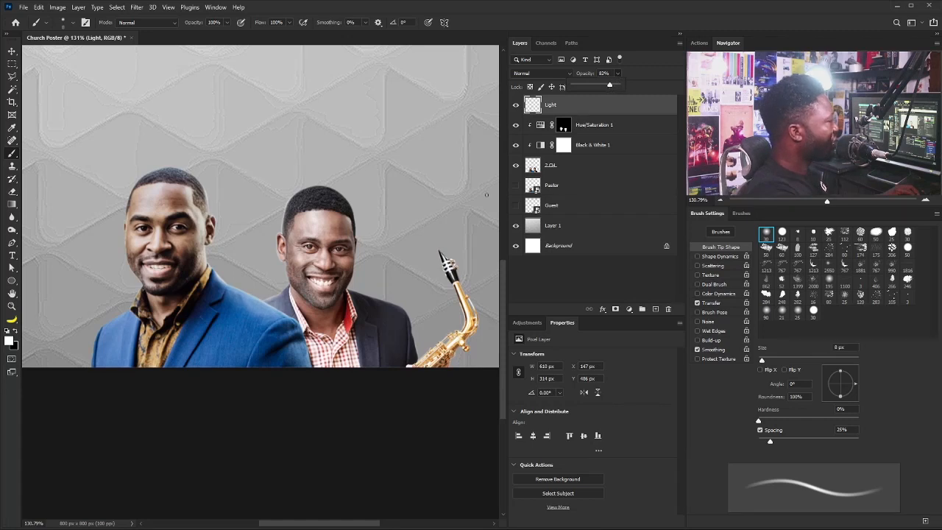
Create a new empty layer named Light.
left_click(656, 309, "alt")
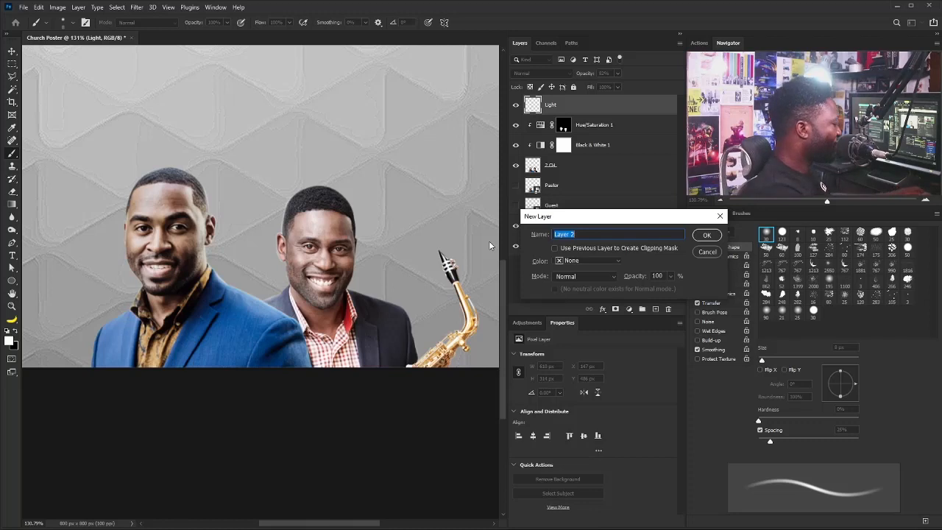
type("light")
key("Return")
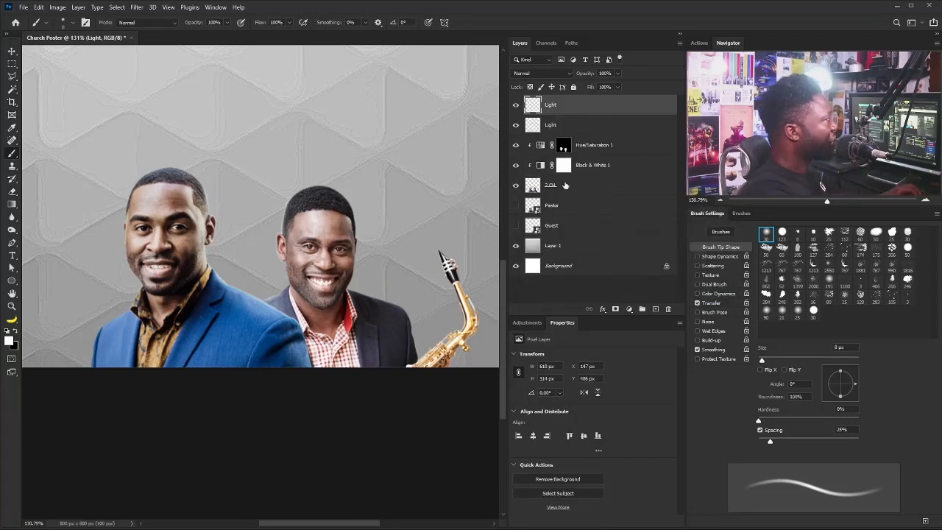
Sample the jacket's blue and dab a 200 px soft glow above the men's heads.
left_click(13, 130)
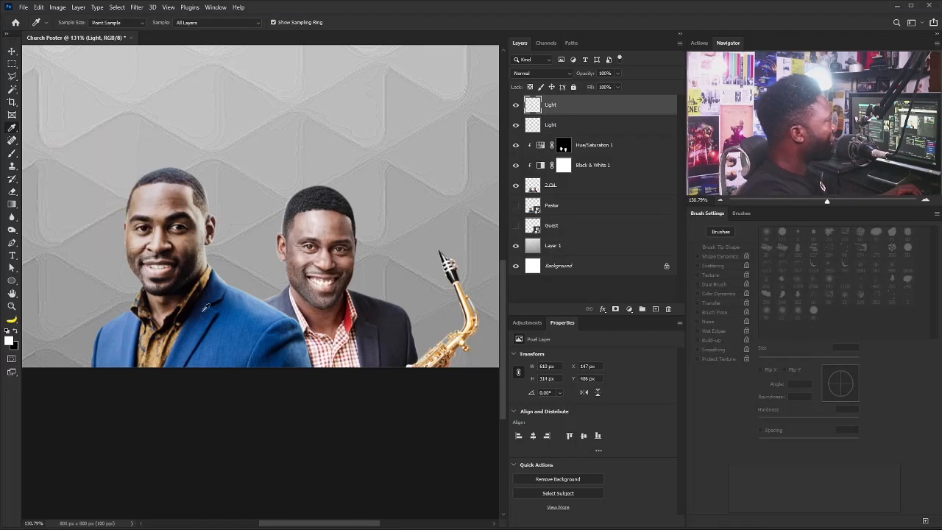
left_click(227, 327)
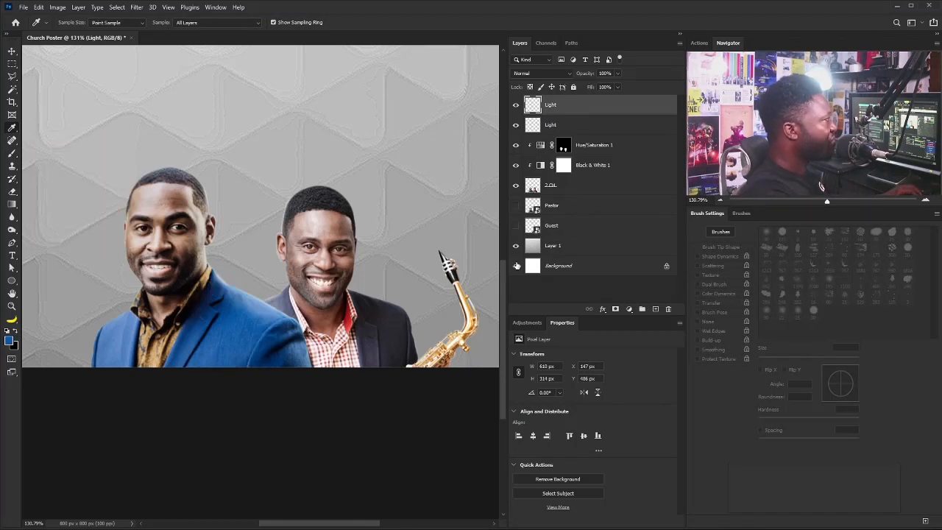
key("b")
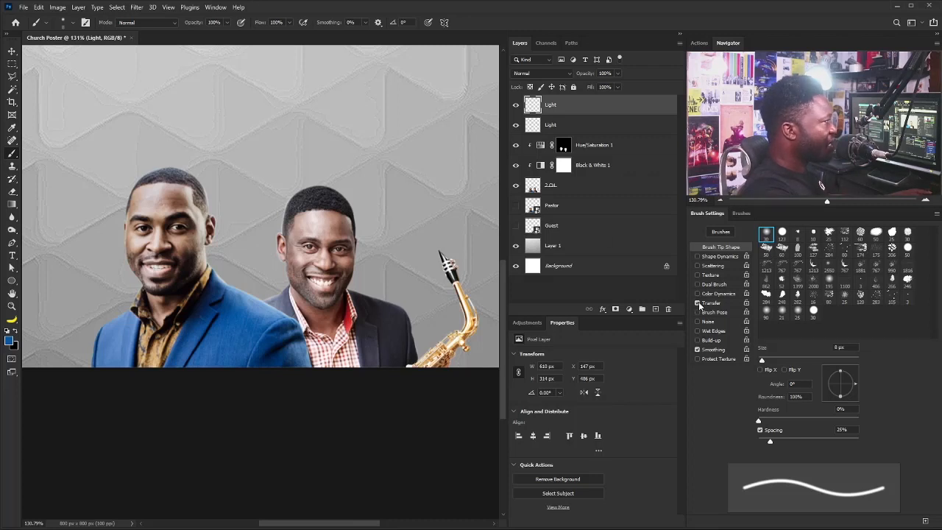
key("bracketright")
key("bracketright")
key("bracketright")
key("bracketright")
key("bracketright")
key("bracketright")
key("bracketright")
key("bracketright")
key("bracketright")
key("bracketright")
key("bracketright")
key("bracketright")
key("bracketright")
key("bracketright")
key("bracketright")
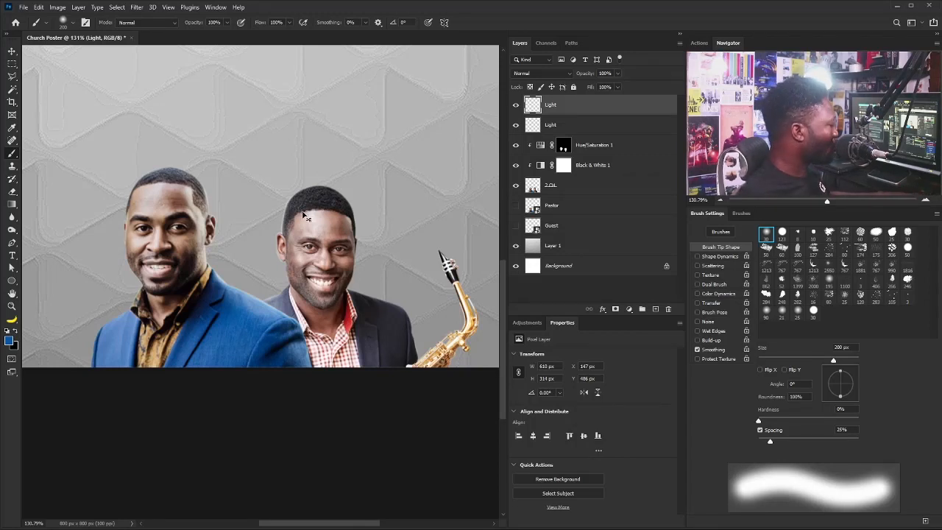
key("ctrl+h")
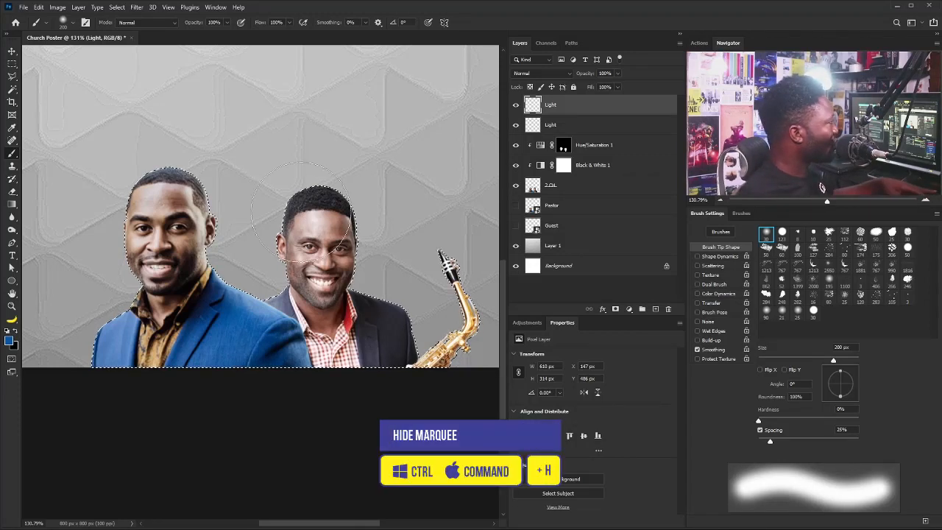
key("ctrl+d")
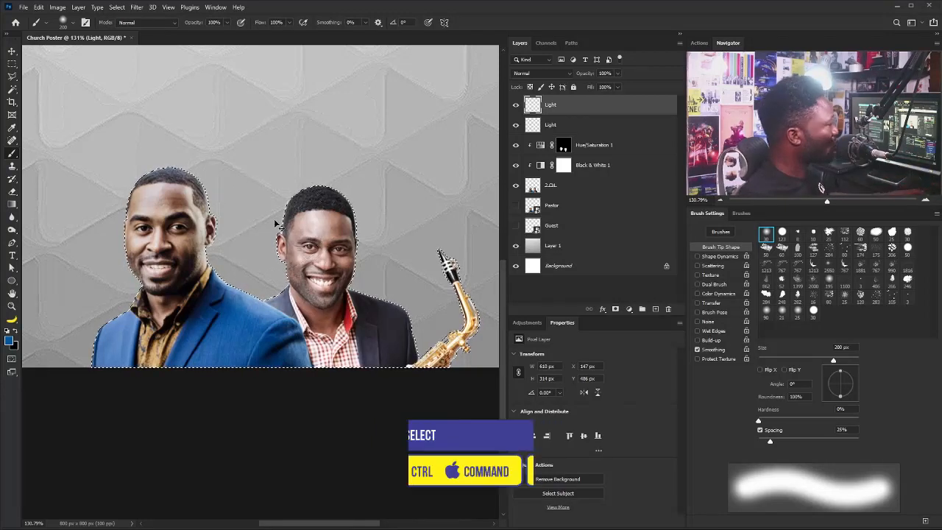
left_click(252, 136)
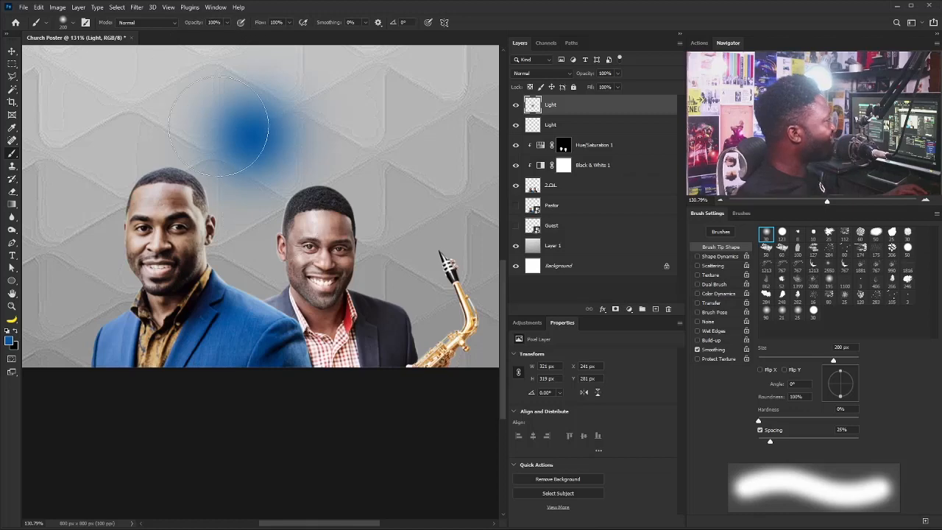
key("v")
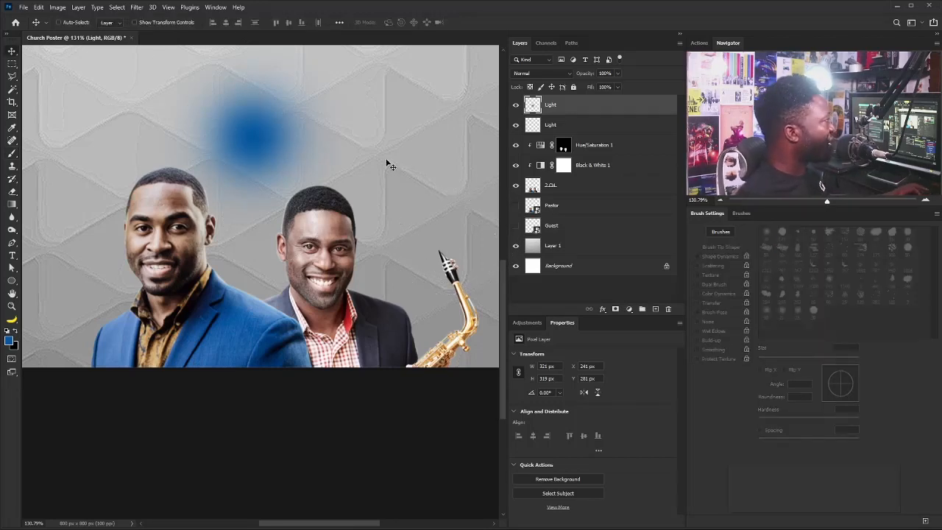
key("ctrl+0")
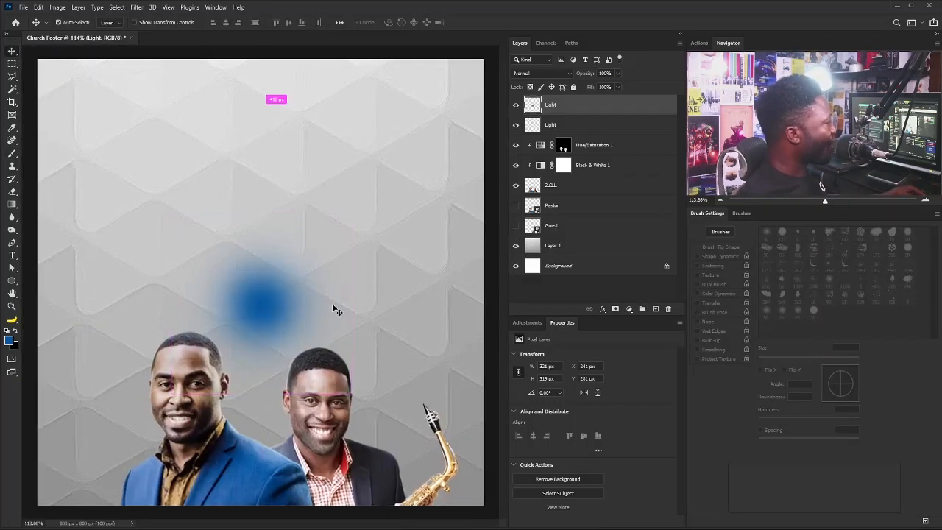
key("ctrl+t")
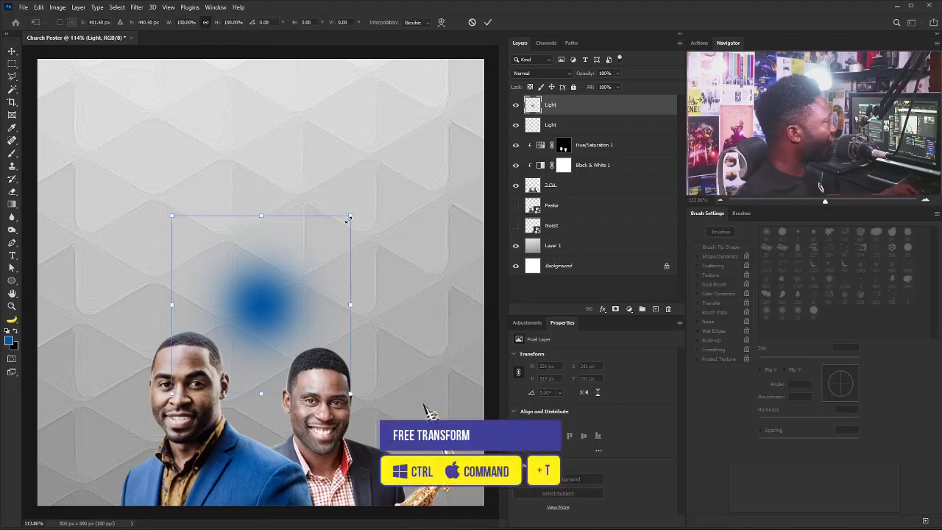
left_click_drag(351, 216, 478, 123)
left_click_drag(250, 264, 265, 475)
key("Return")
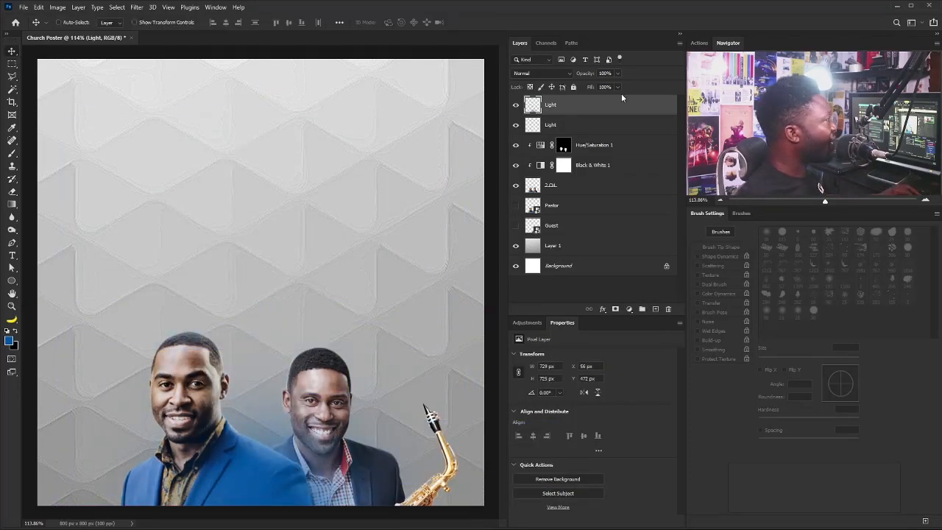
left_click(544, 74)
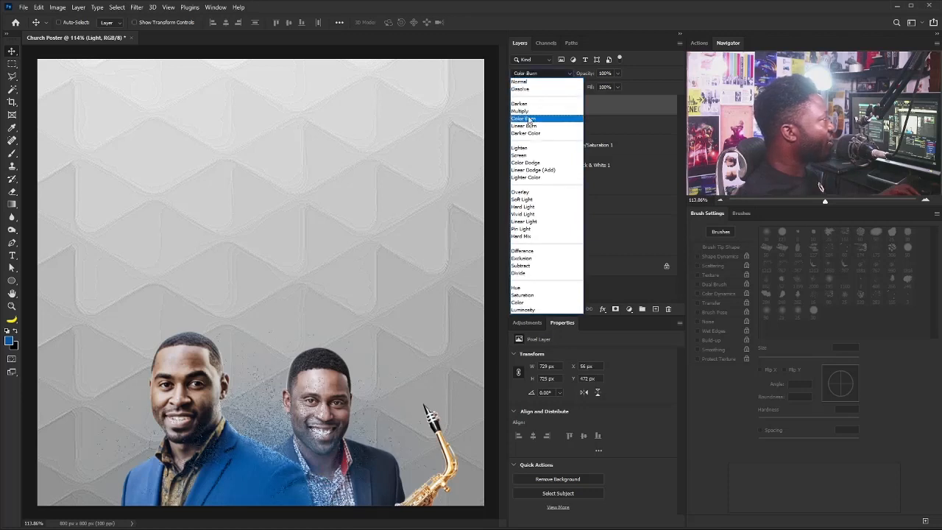
left_click(523, 155)
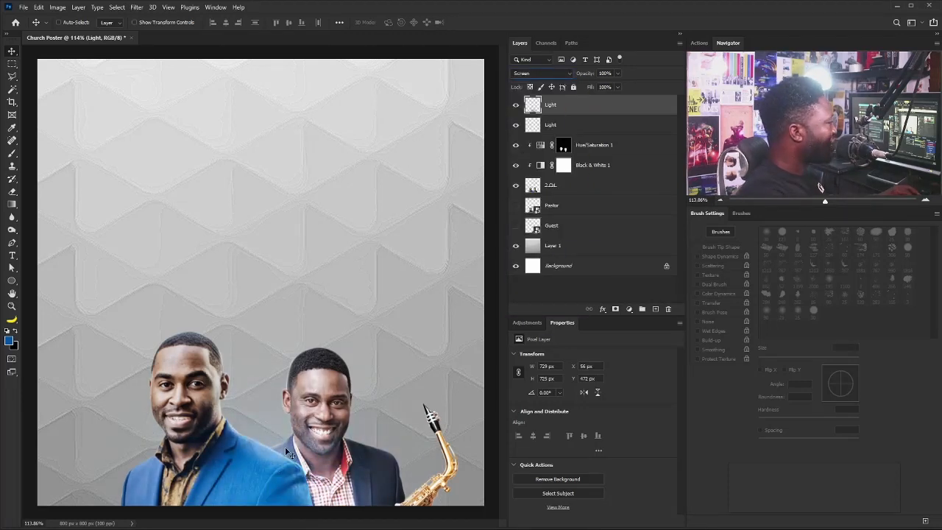
mouse_move(293, 436)
left_mouse_down()
mouse_move(281, 441)
mouse_move(302, 435)
left_mouse_up()
left_click(517, 105)
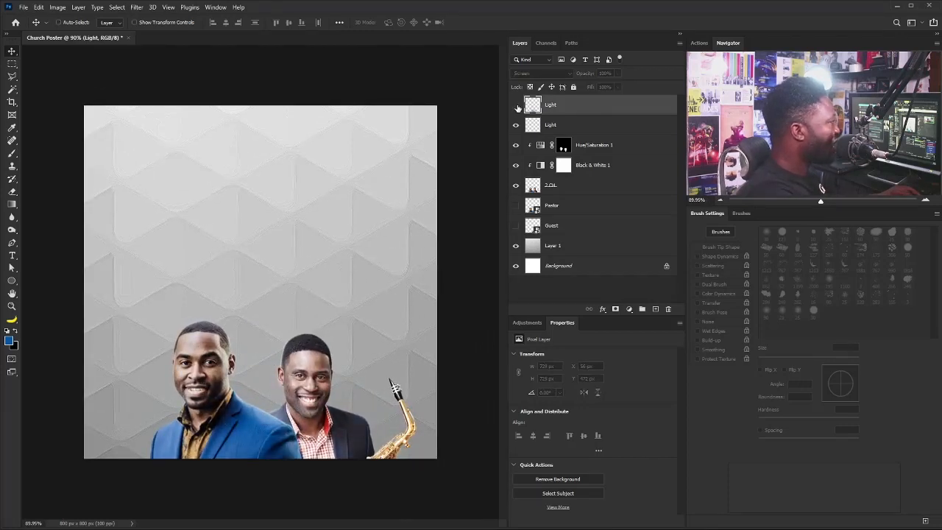
left_click(517, 105)
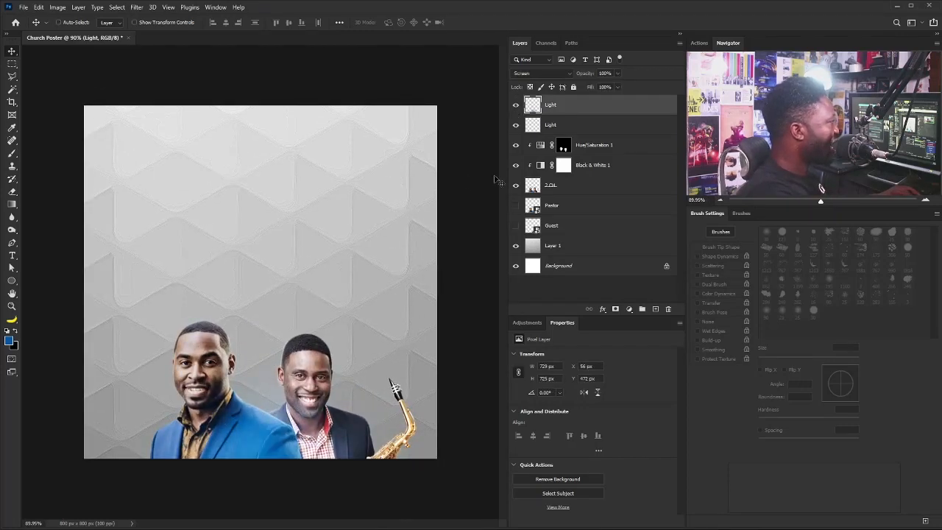
Create a Yellow_Light layer and set the foreground colour to a bright orange.
left_click(655, 308, "alt")
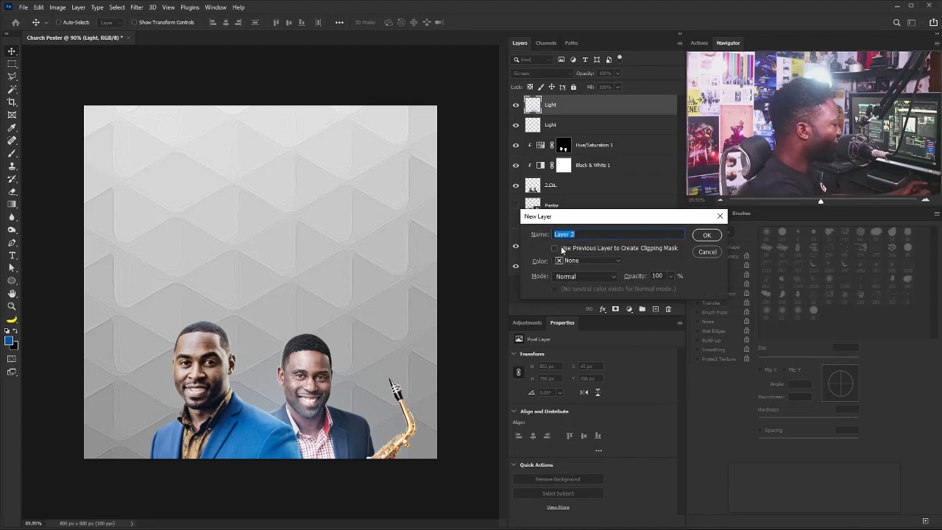
type("Yellow_Light")
key("Return")
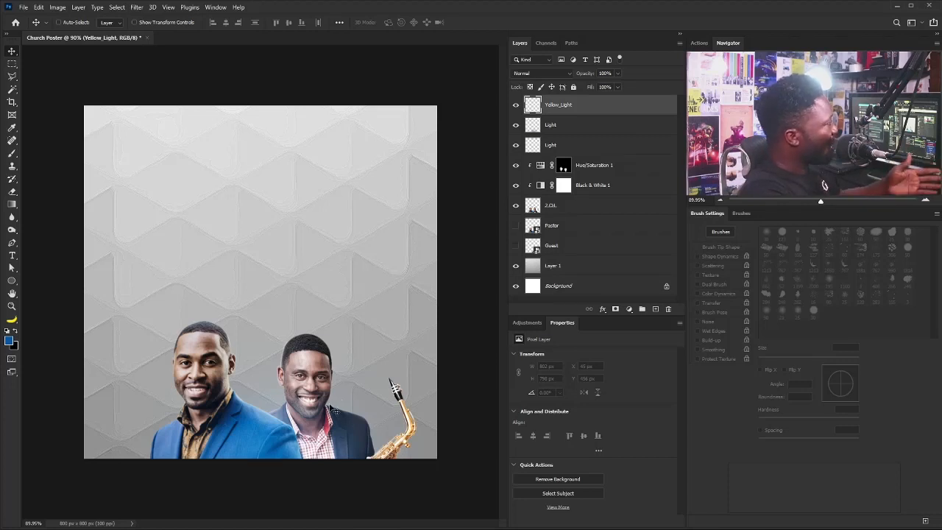
left_click(9, 340)
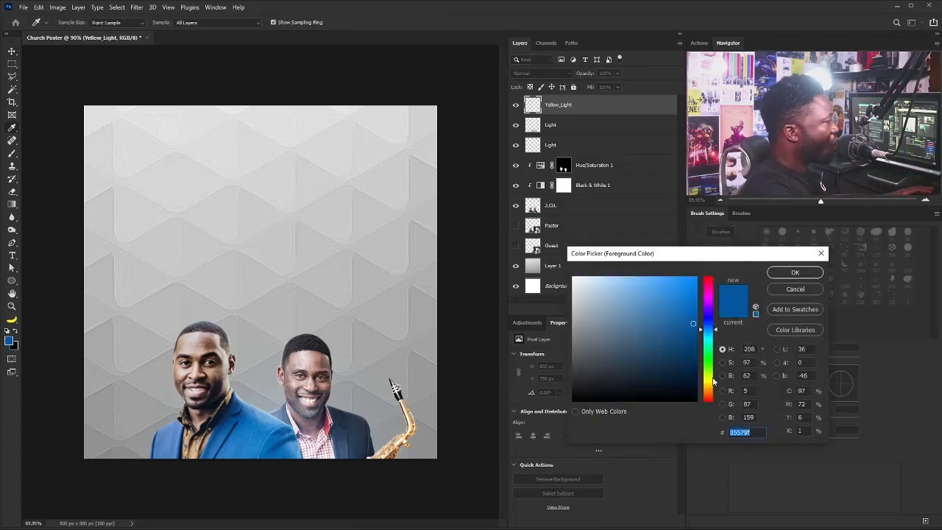
left_click_drag(713, 381, 708, 395)
left_click_drag(692, 323, 695, 266)
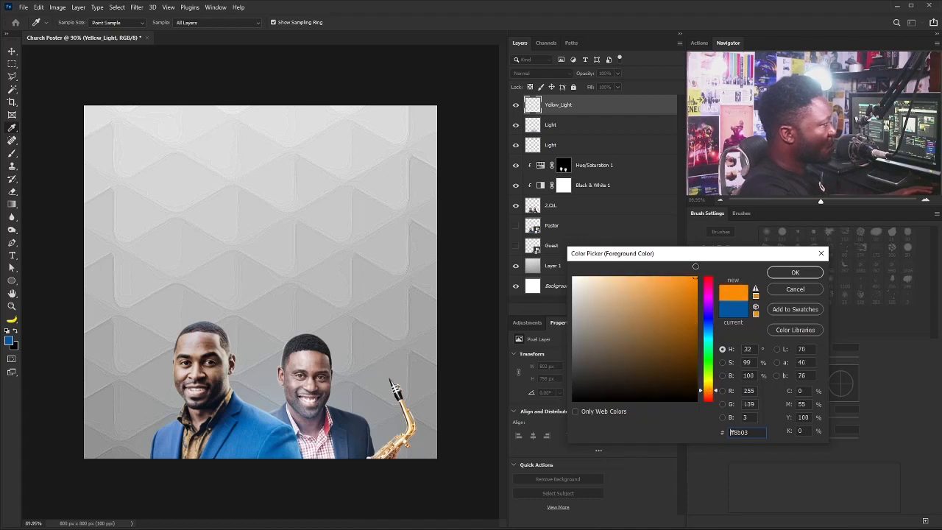
left_click(795, 273)
Paint a soft orange dab, enlarge it to about 264% and move it lower right.
key("b")
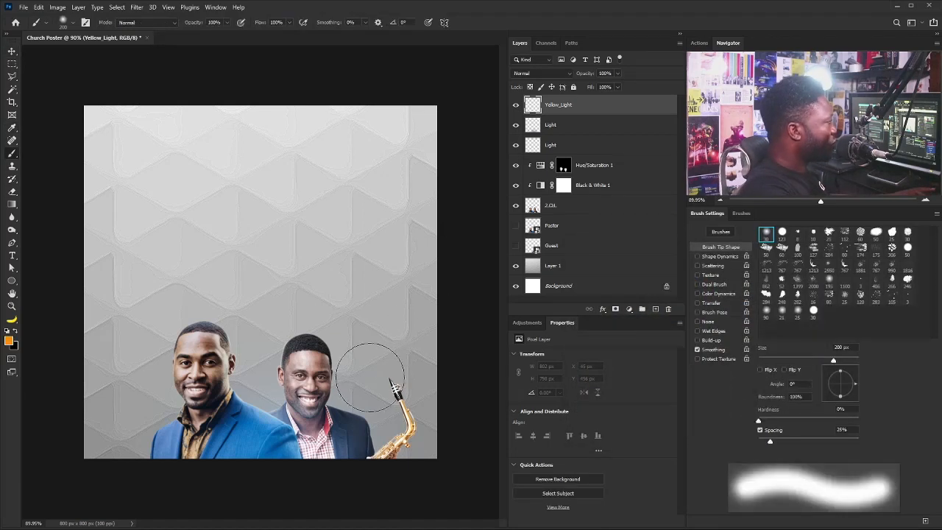
left_click(333, 272)
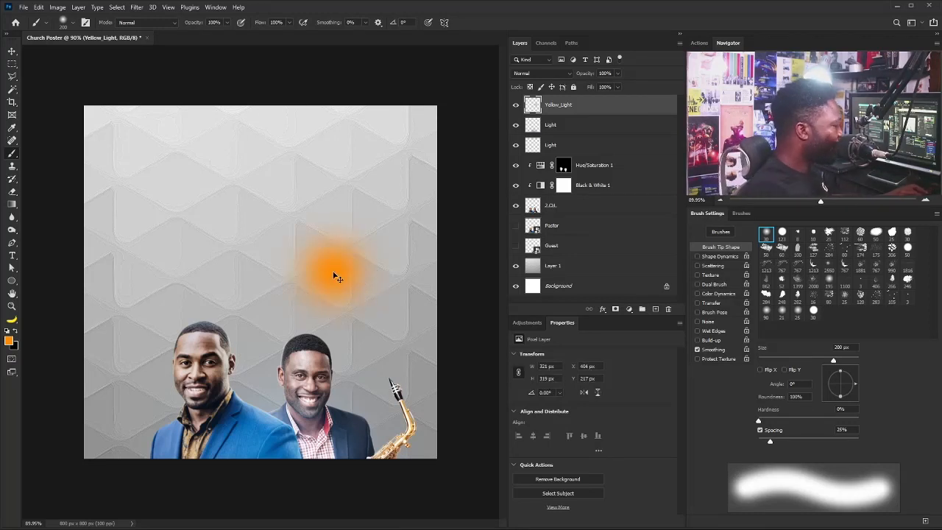
key("ctrl+t")
left_click_drag(401, 341, 518, 456)
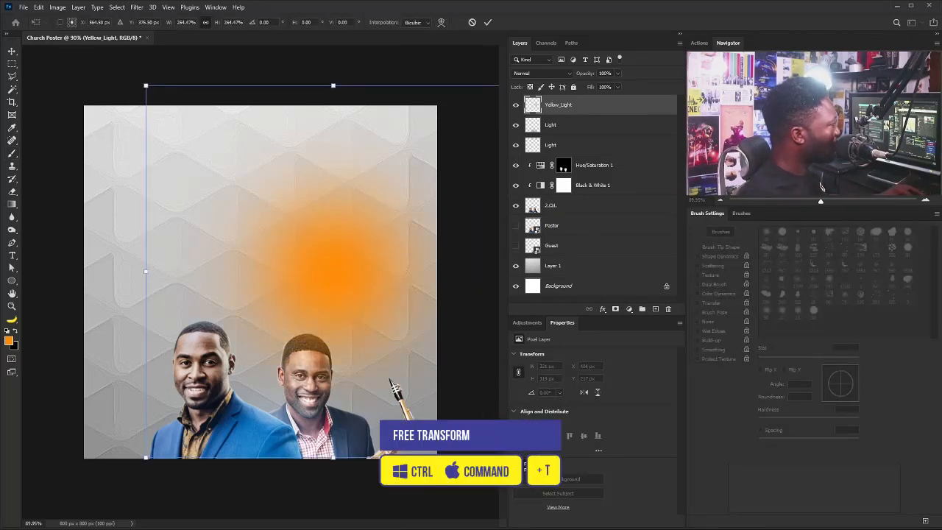
left_click_drag(295, 237, 344, 442)
key("Return")
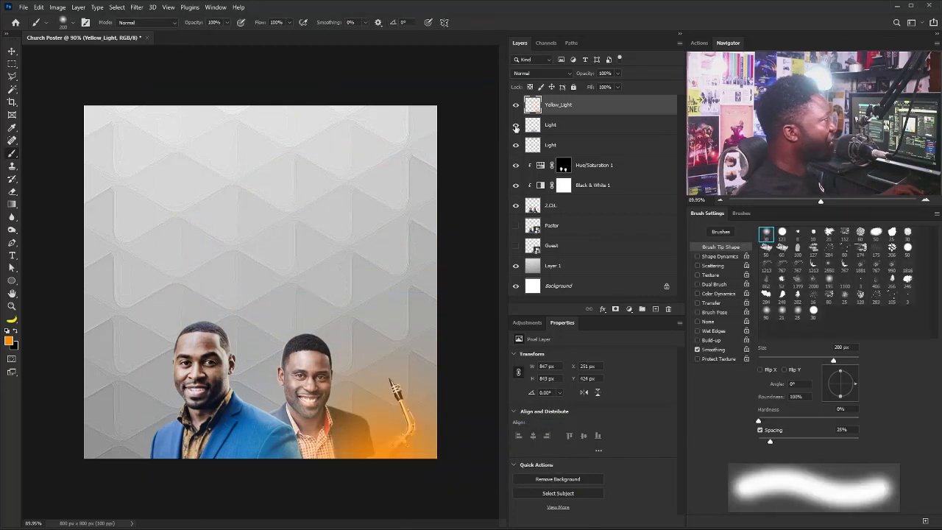
Set the Yellow_Light layer to Screen blend mode and nudge the glow down slightly.
left_click(541, 73)
left_click(535, 156)
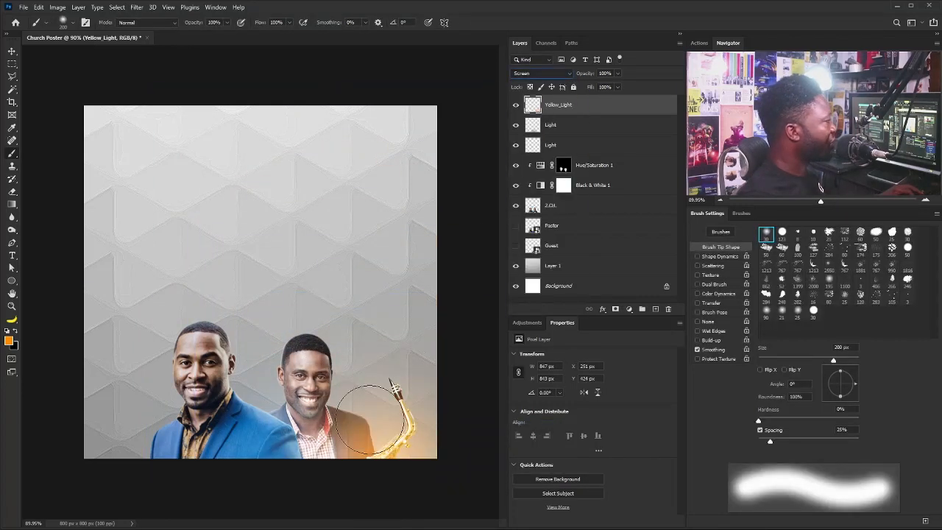
left_click(12, 51)
left_click_drag(423, 433, 397, 454)
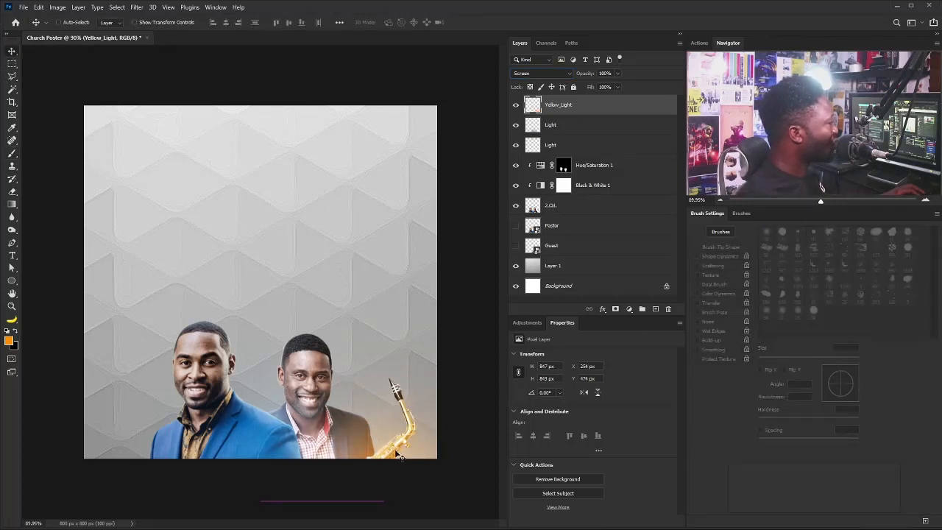
Reposition the Light glow, fine-tune the orange glow, and select Yellow_Light down to 2.OL.
left_click(551, 124)
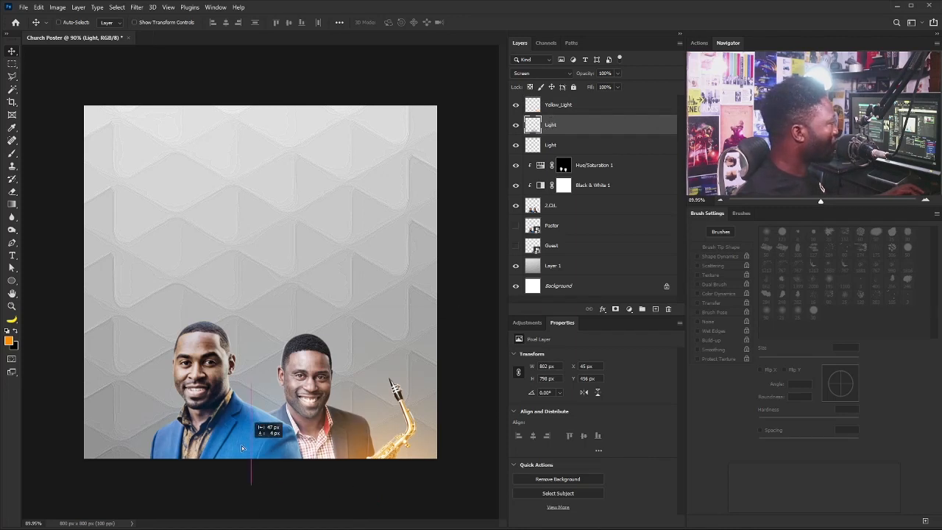
left_click_drag(279, 447, 246, 447)
left_click_drag(246, 447, 274, 447)
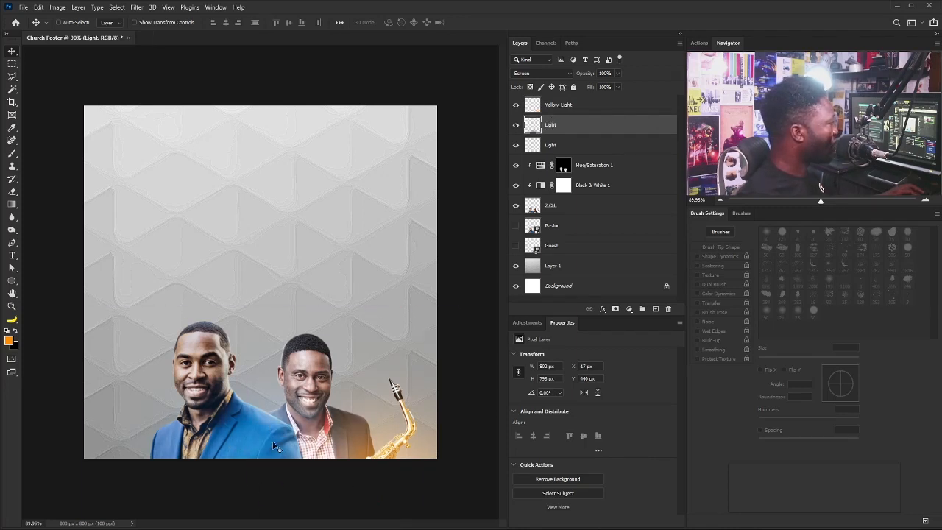
left_click(517, 105)
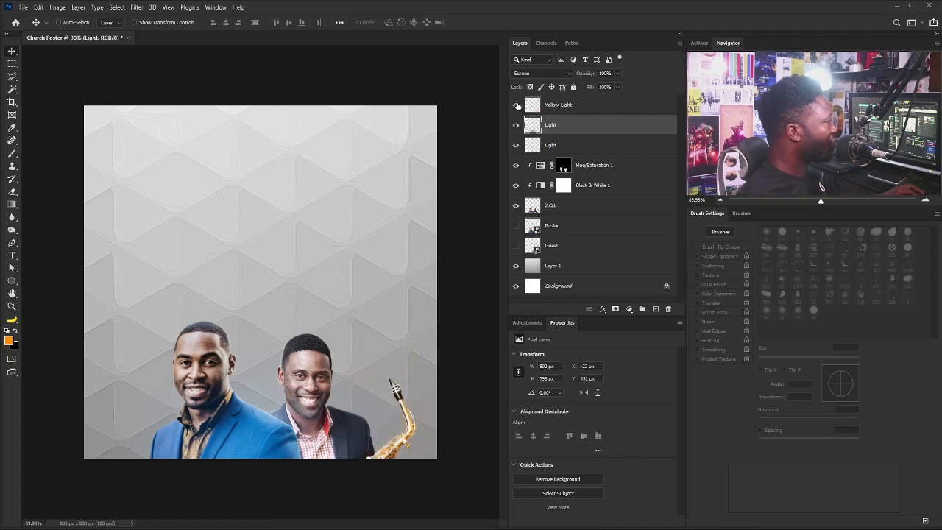
left_click(517, 106)
left_click(557, 109)
left_click_drag(400, 402, 403, 442)
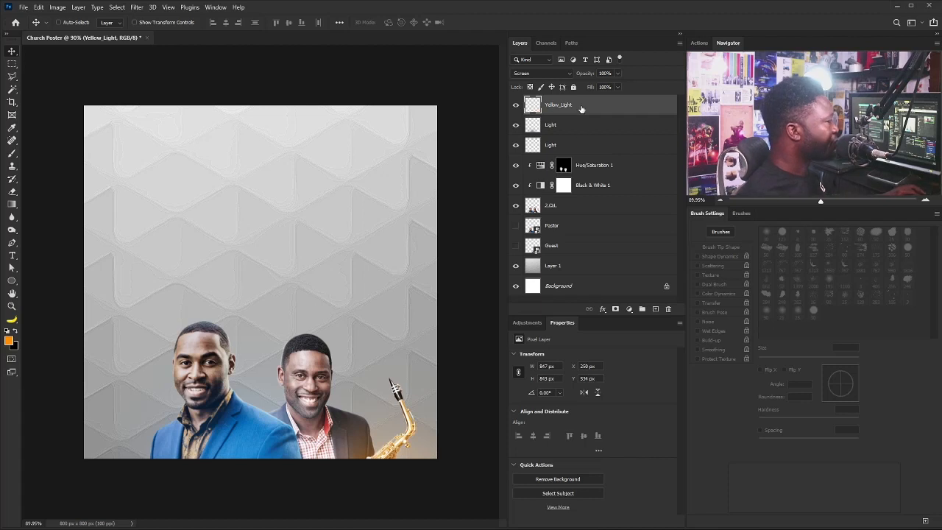
left_click(573, 205, "shift")
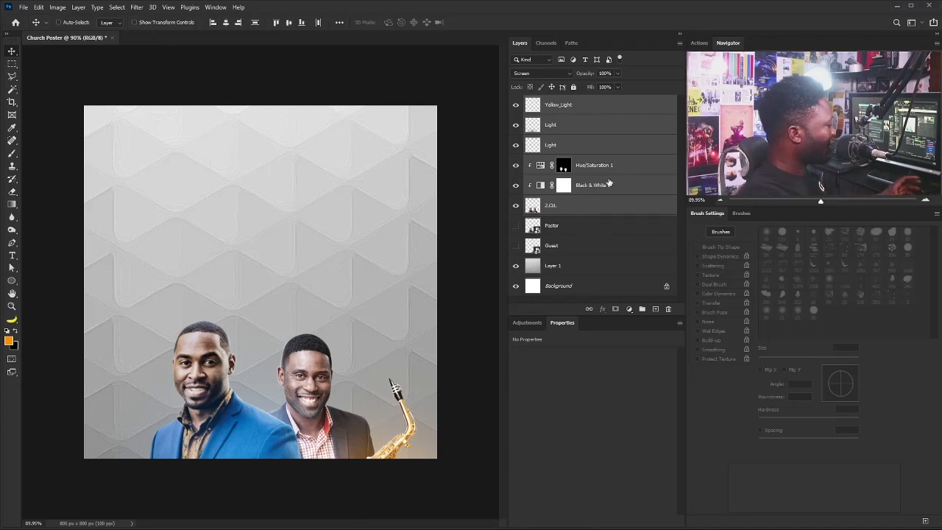
Group the selected layers and name the group Ministers.
key("ctrl+g")
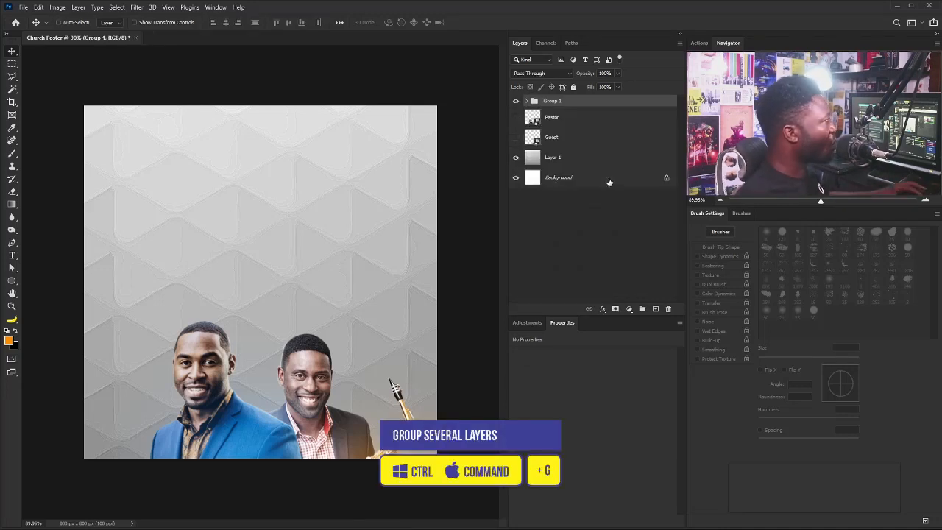
double_click(551, 101)
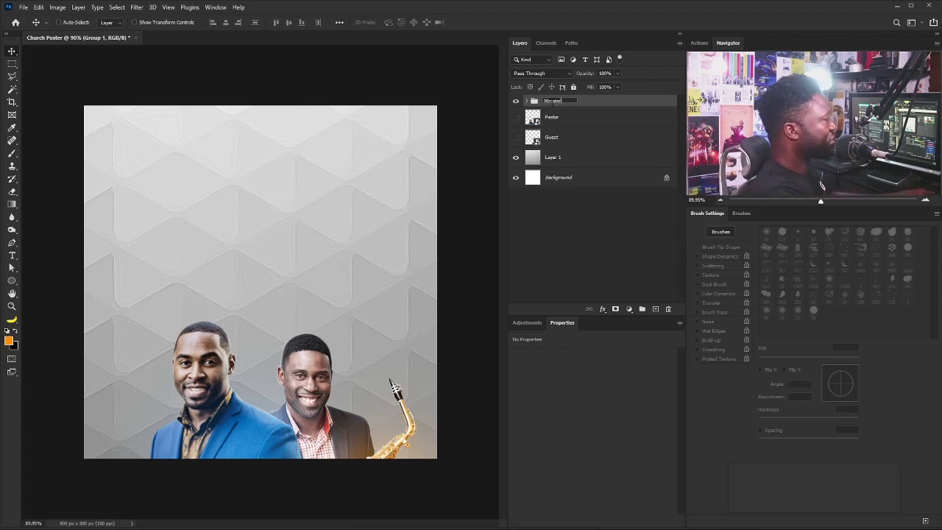
type("Ministers")
key("Return")
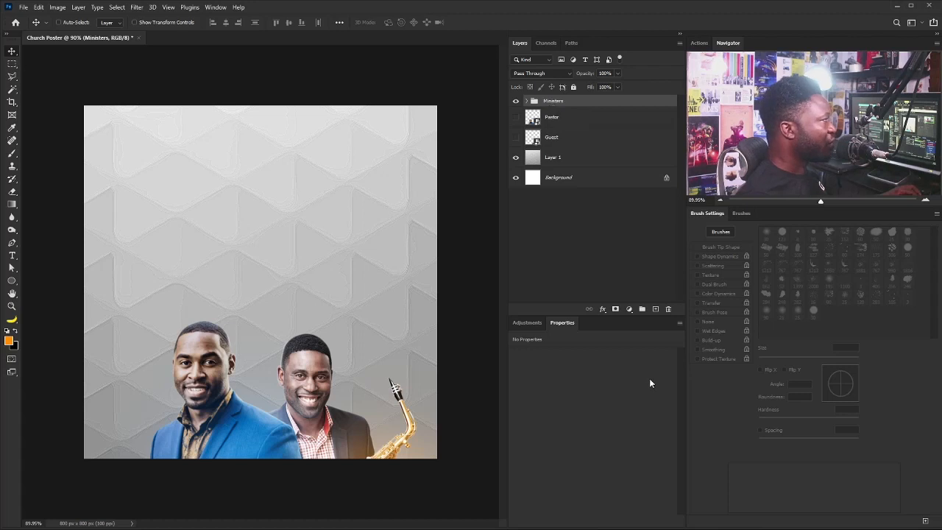
Create a new layer named Orange_Light.
left_click(656, 311, "alt")
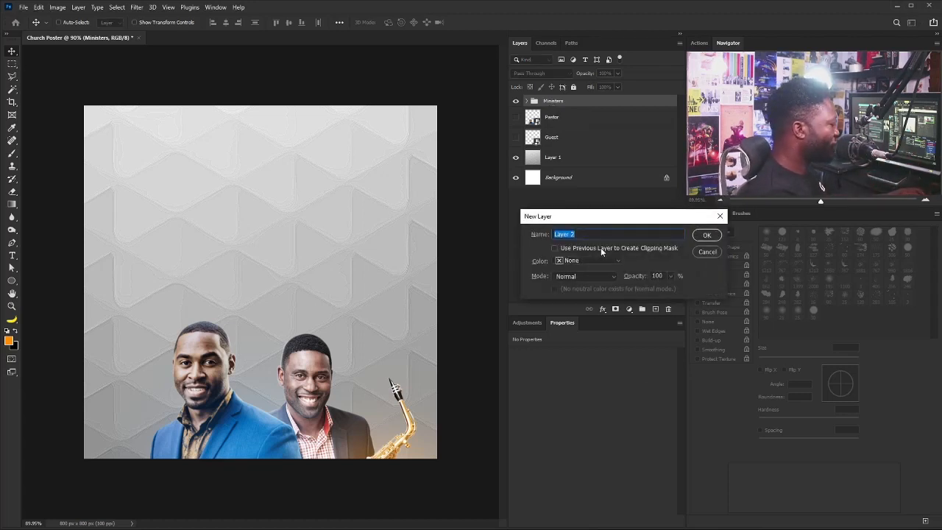
type("Or")
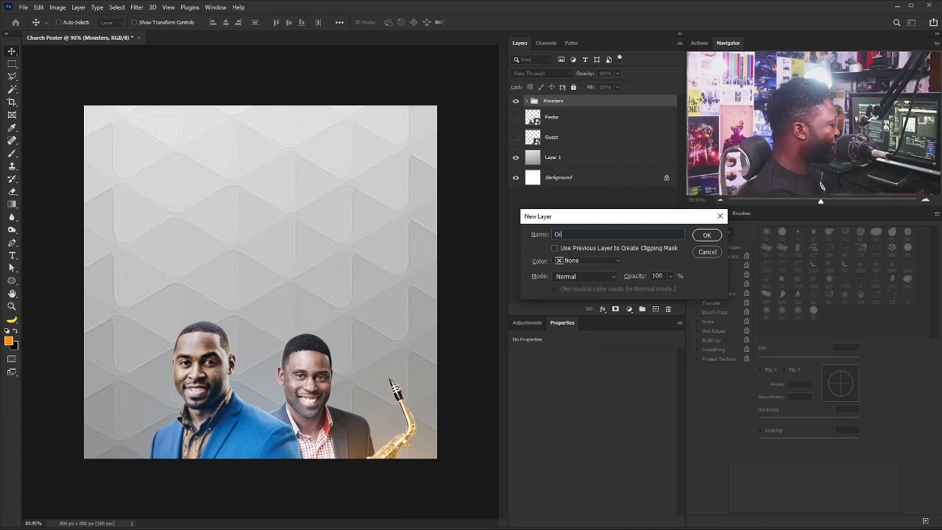
type("ange_Light")
key("Return")
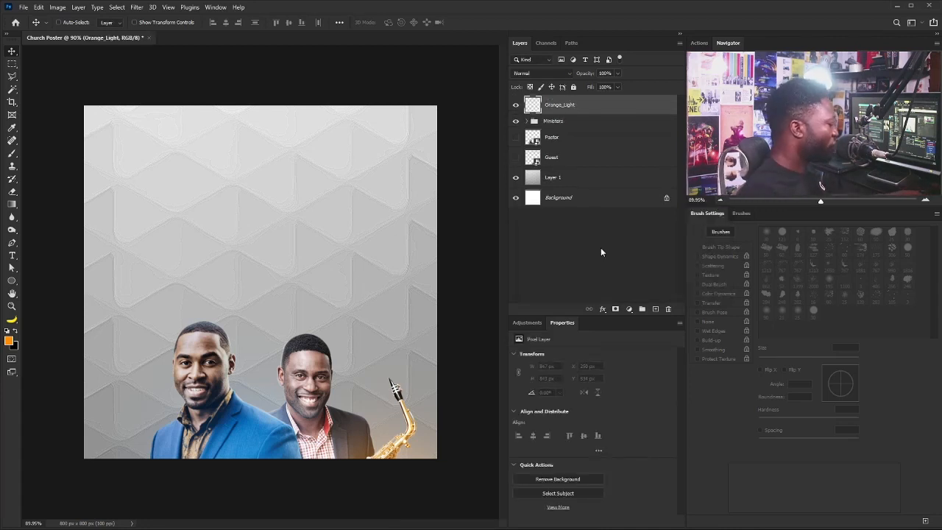
Paint a soft orange dab and scale it to about 295% behind the men at lower right.
key("b")
left_click(297, 263)
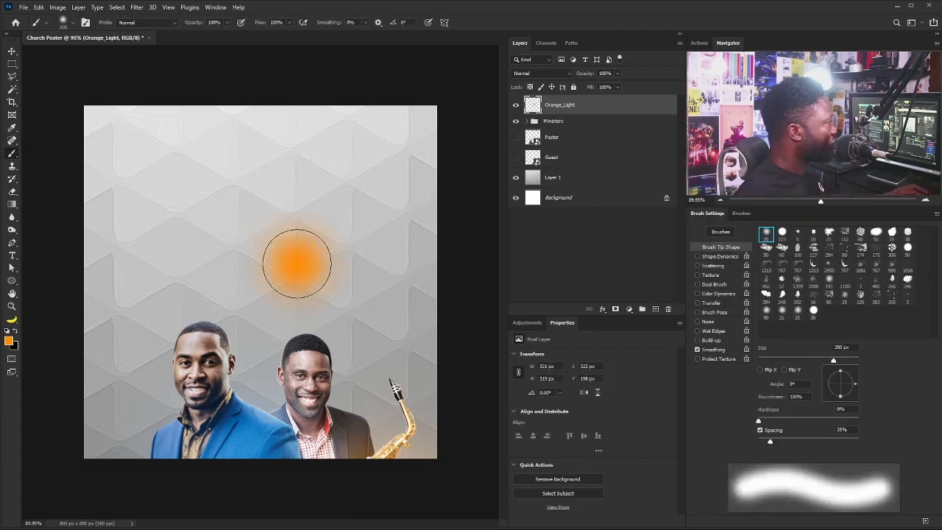
key("ctrl+t")
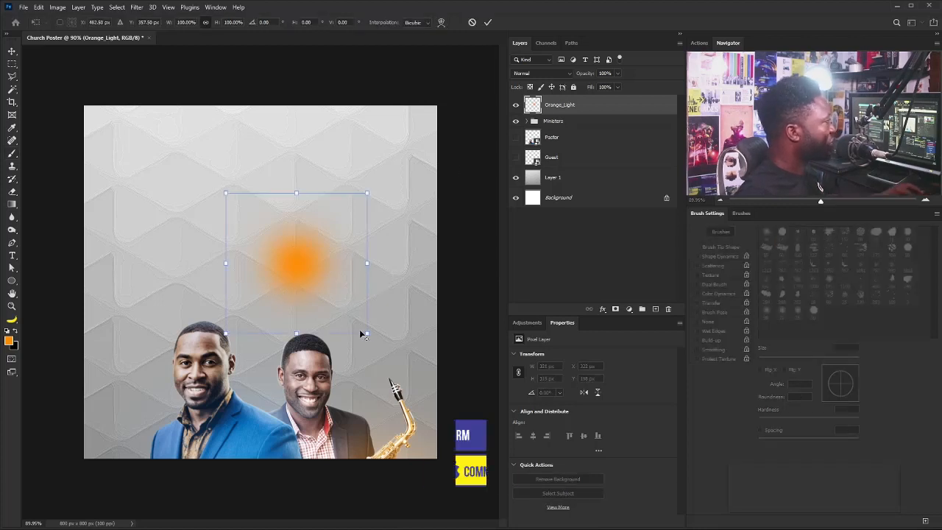
mouse_move(361, 327)
left_mouse_down()
mouse_move(393, 347)
mouse_move(504, 470)
left_mouse_up()
left_click_drag(275, 207, 367, 351)
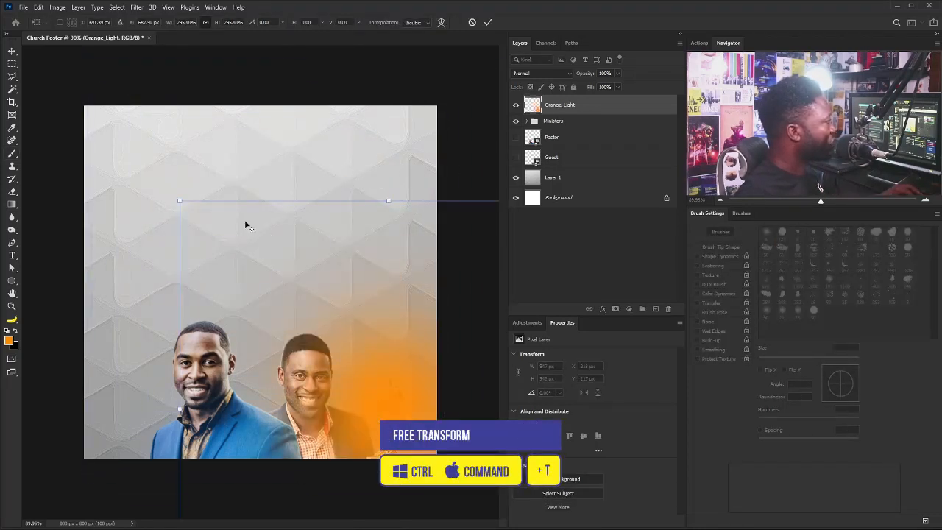
left_click_drag(181, 202, 210, 228)
key("Return")
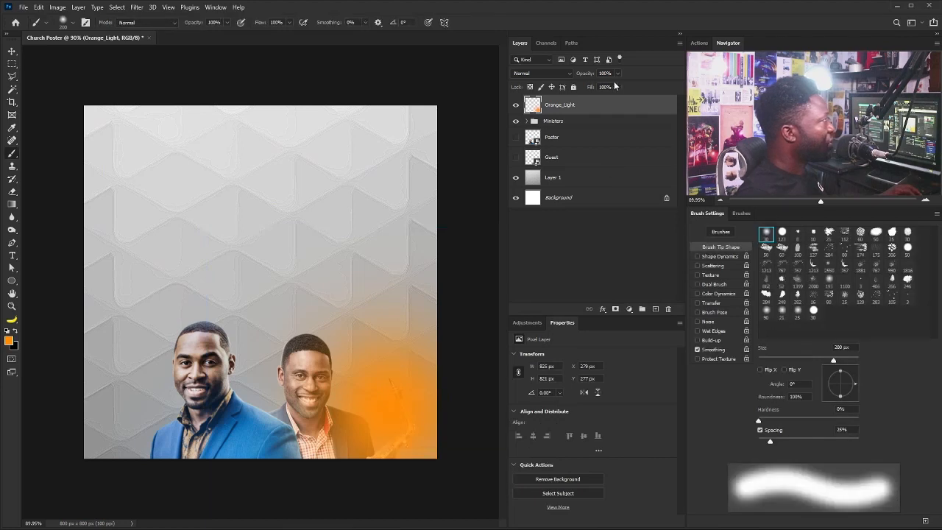
Set Orange_Light to Screen blend mode at 75% opacity.
left_click(554, 74)
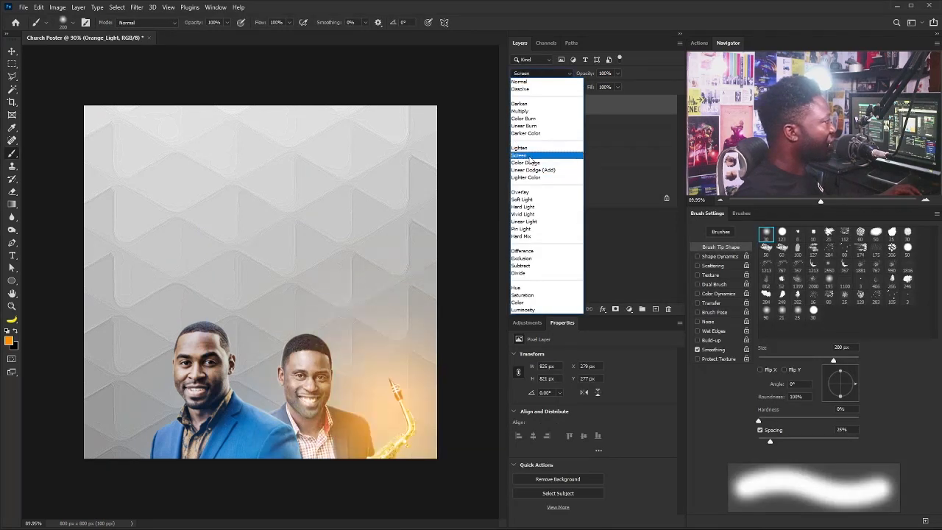
left_click(533, 155)
key("v")
left_click(617, 74)
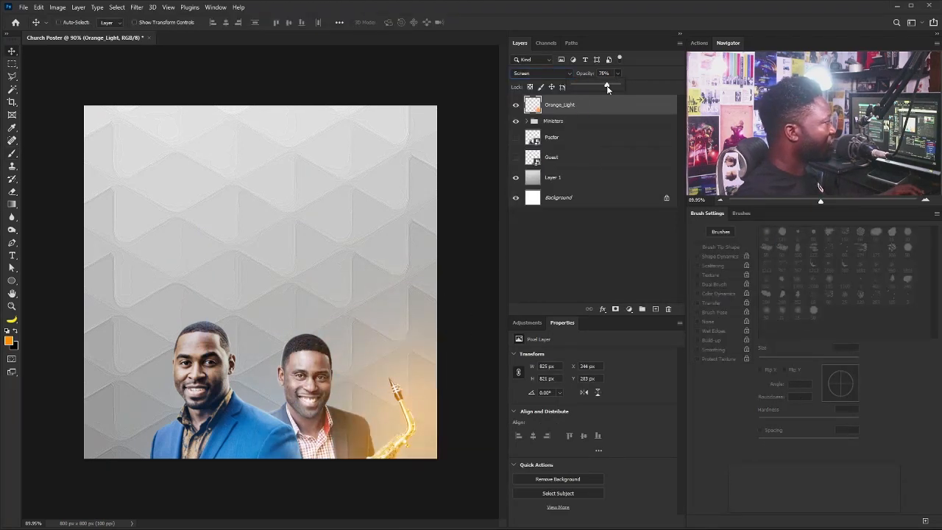
left_click_drag(588, 108, 655, 309)
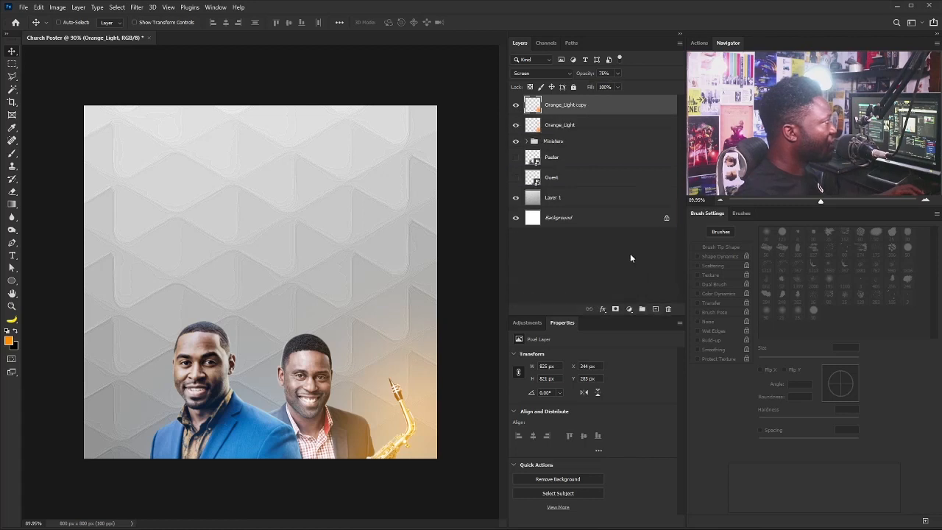
Move the Orange_Light copy to the lower left and duplicate it toward the centre.
left_click_drag(366, 474, 131, 437)
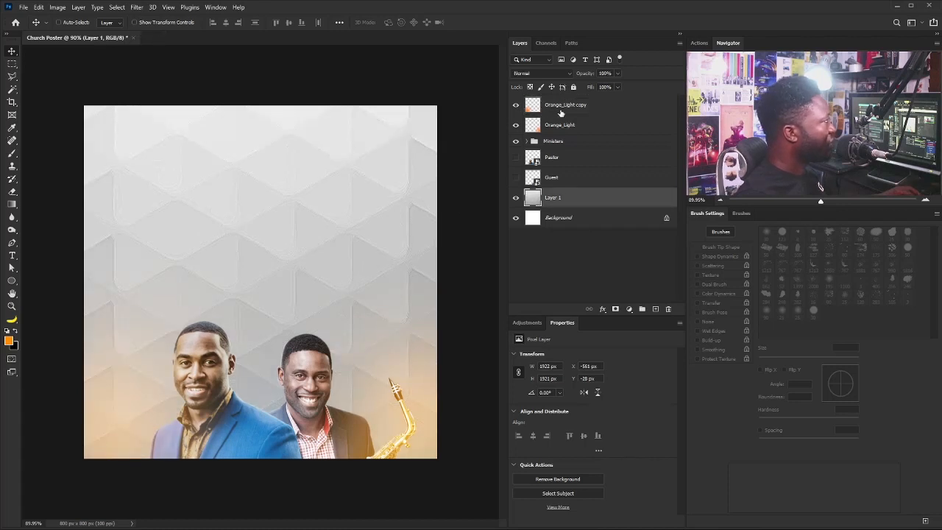
left_click_drag(559, 112, 654, 308)
left_click_drag(257, 318, 339, 178)
Scale the new glow copy to about 206% and reposition it left and down.
key("ctrl+t")
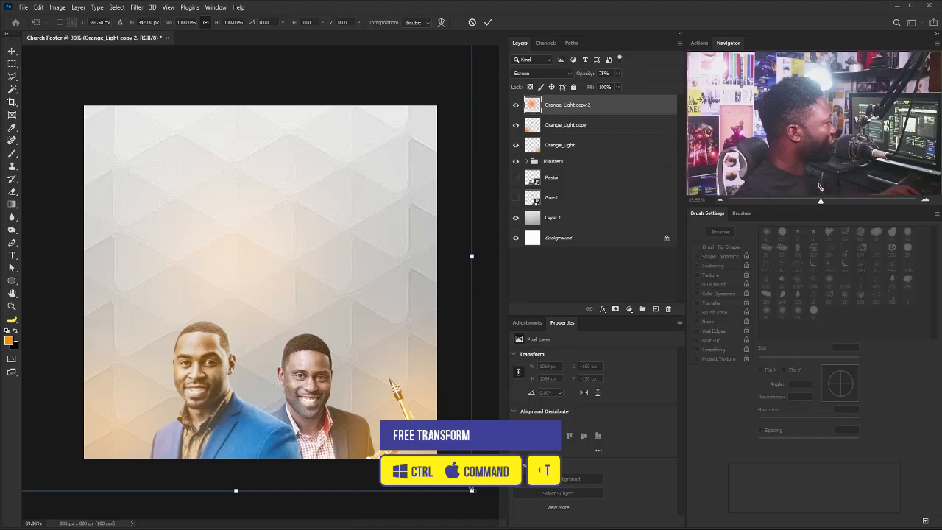
left_click_drag(471, 490, 629, 524)
left_click_drag(284, 442, 315, 294)
key("ctrl+0")
left_click_drag(436, 404, 477, 445)
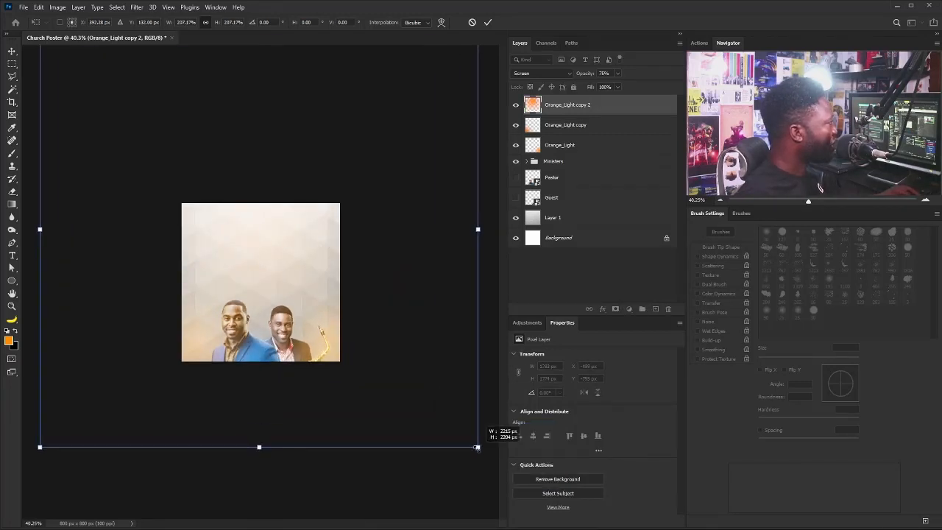
left_click_drag(340, 236, 276, 270)
key("Return")
key("ctrl+0")
left_click_drag(276, 271, 285, 287)
key("ctrl+z")
left_click_drag(214, 243, 245, 237)
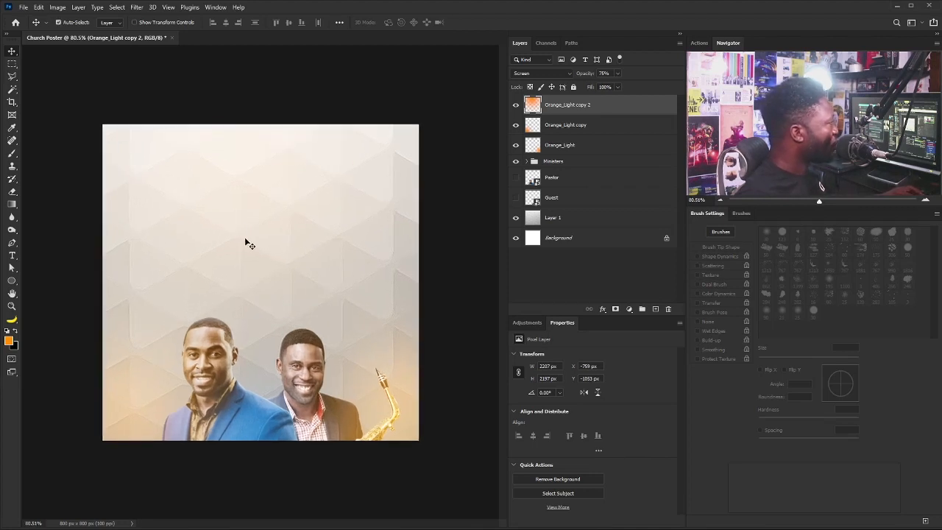
Brighten the glow copy with Levels by lowering the midtone and white inputs.
key("ctrl+l")
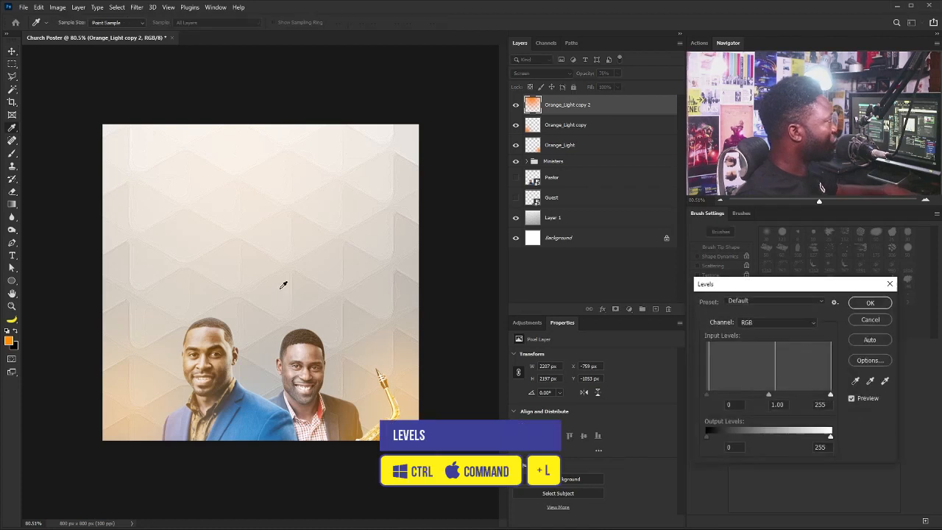
left_click_drag(648, 441, 635, 441)
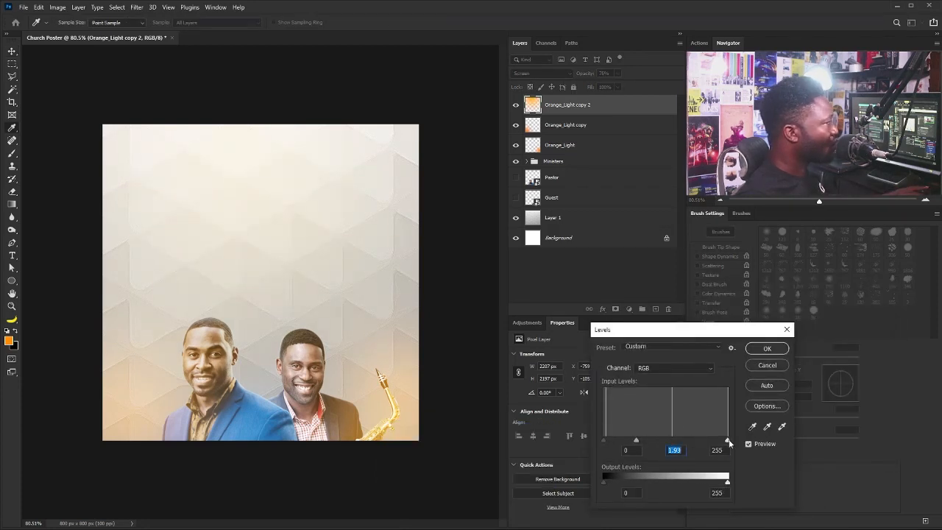
left_click_drag(727, 441, 707, 441)
left_click_drag(629, 440, 617, 442)
left_click_drag(706, 441, 702, 441)
left_click(765, 349)
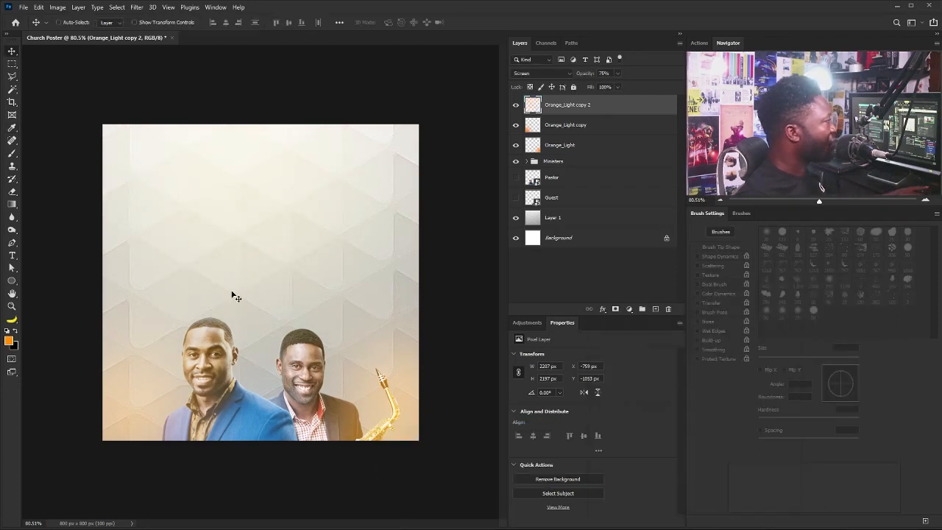
scroll(237, 248, "up", 3)
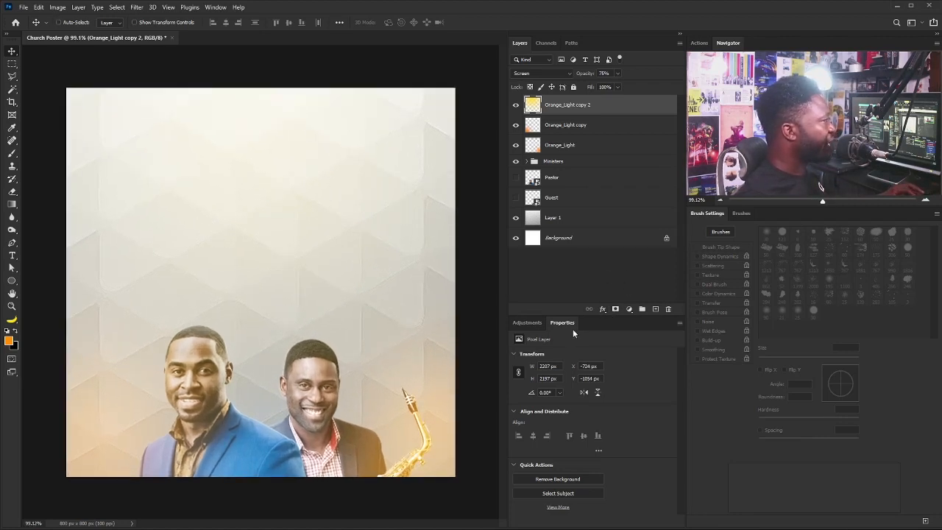
Add a LateSunset.3DL Color Lookup at 38% opacity, then a Hue/Saturation adjustment layer.
left_click(526, 324)
left_click(588, 359)
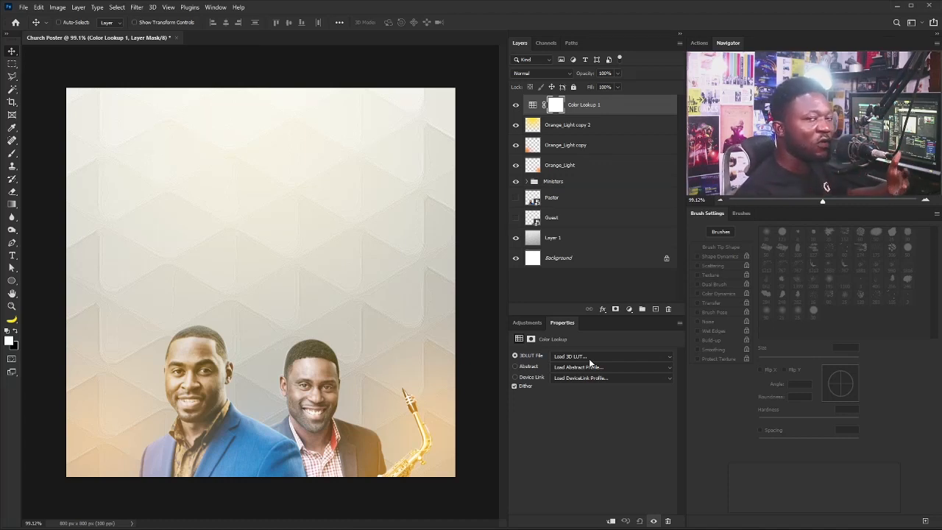
left_click(588, 357)
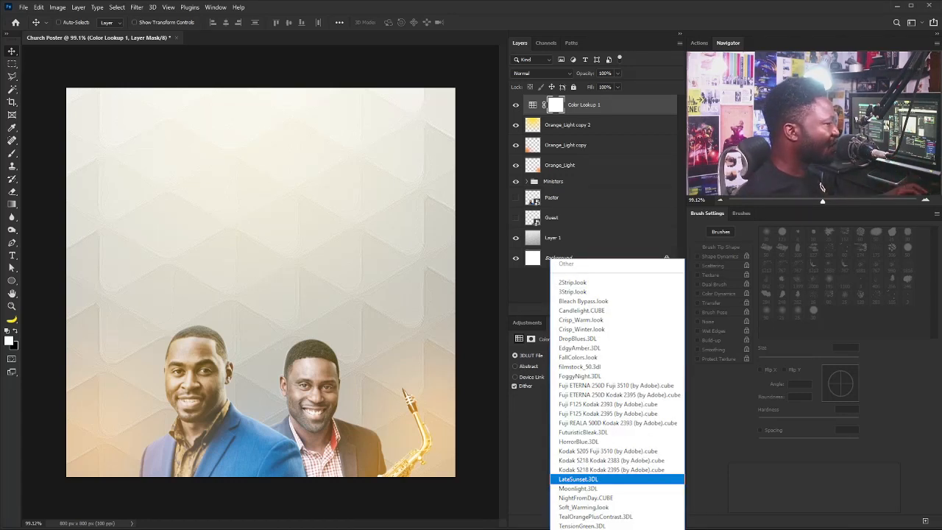
key("Return")
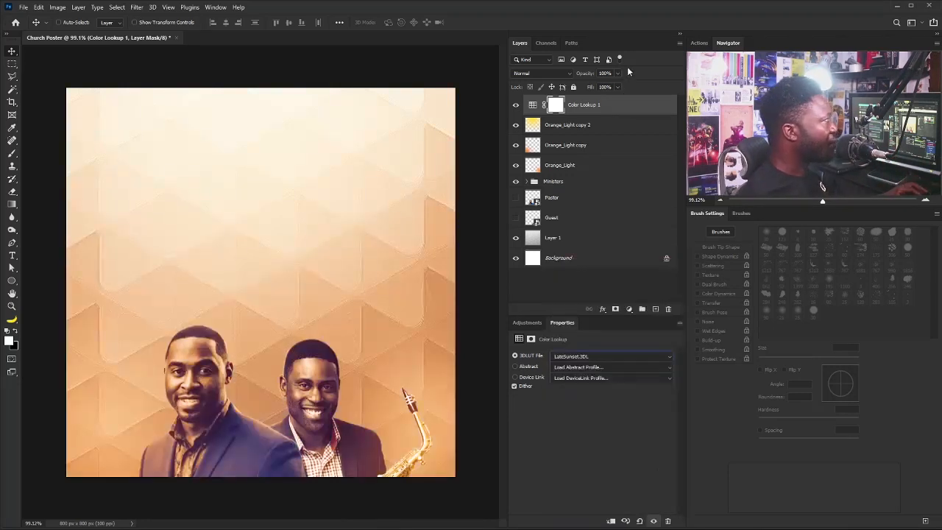
left_click_drag(581, 85, 591, 86)
left_click(531, 323)
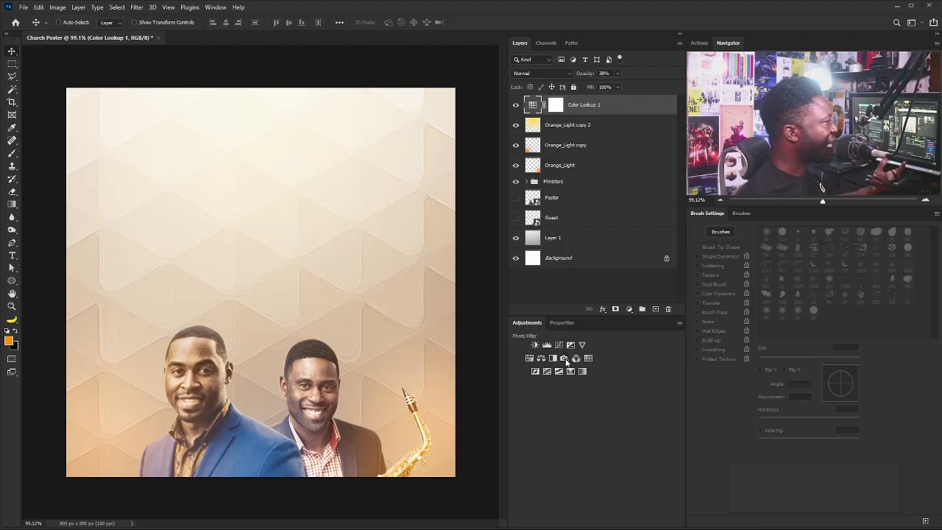
left_click(541, 357)
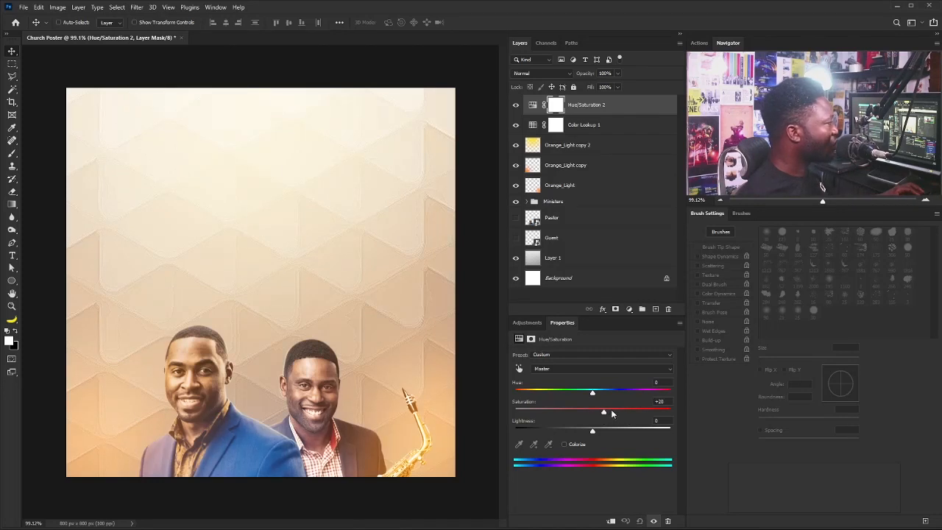
Add a Curves adjustment with a lowered point and invert its mask to black.
left_click(526, 322)
left_click(544, 339)
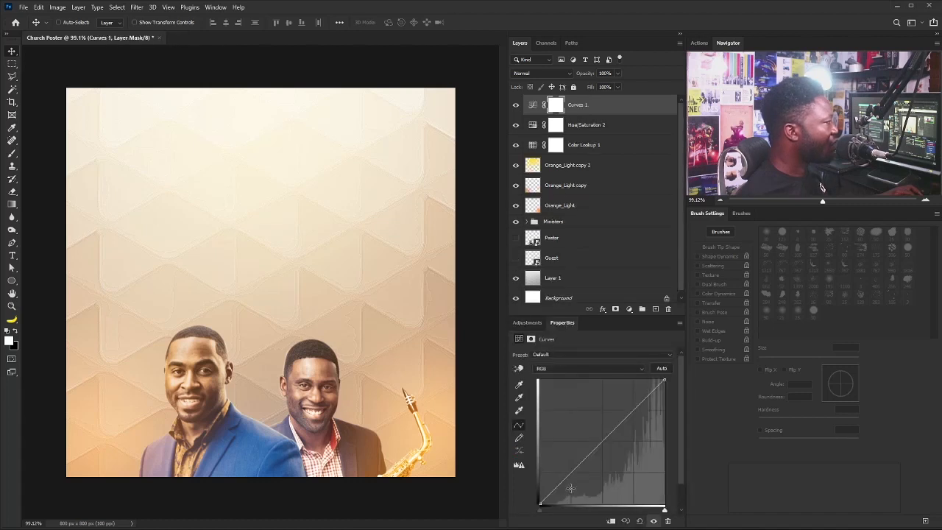
left_click_drag(575, 471, 583, 476)
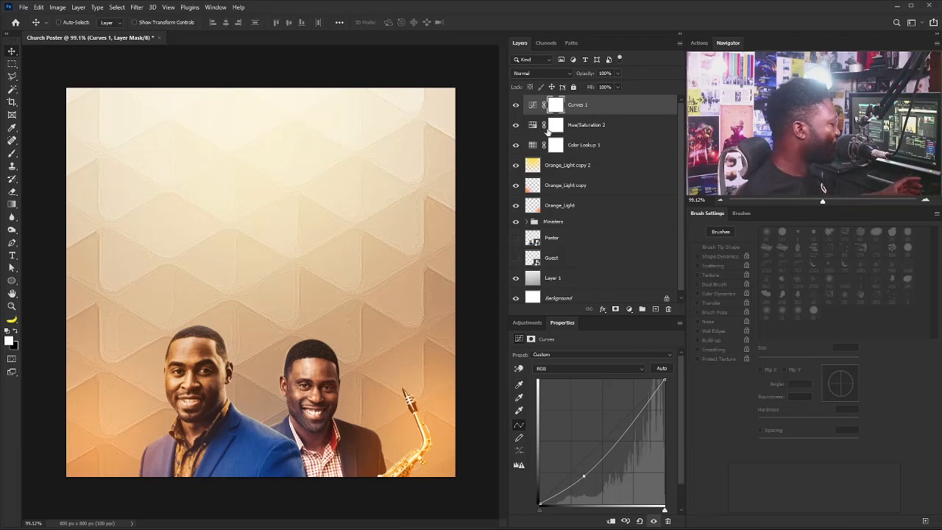
key("ctrl+i")
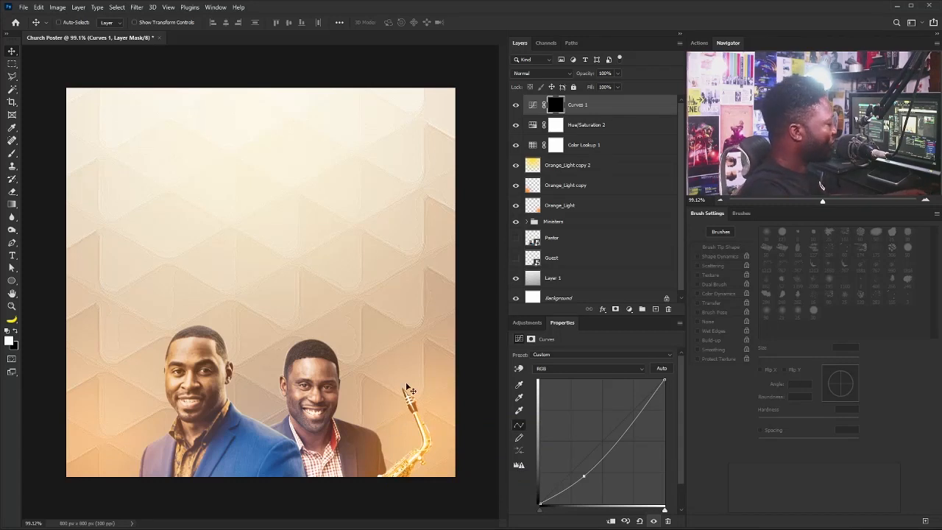
key("b")
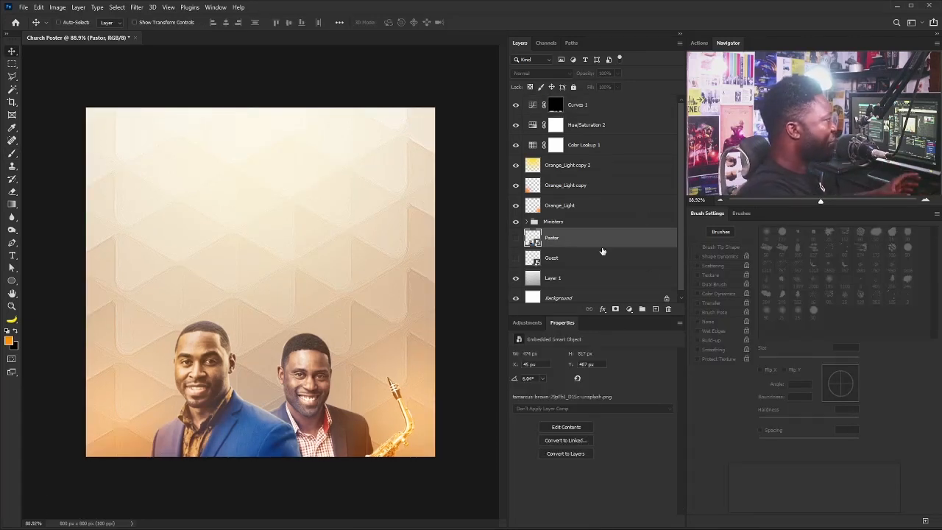
Zoom to about 98%, select Curves 1 and stamp all visible layers into Layer 2.
key("ctrl")
mouse_move(142, 296)
left_mouse_down("ctrl")
mouse_move(161, 303)
mouse_move(148, 299)
left_mouse_up("ctrl")
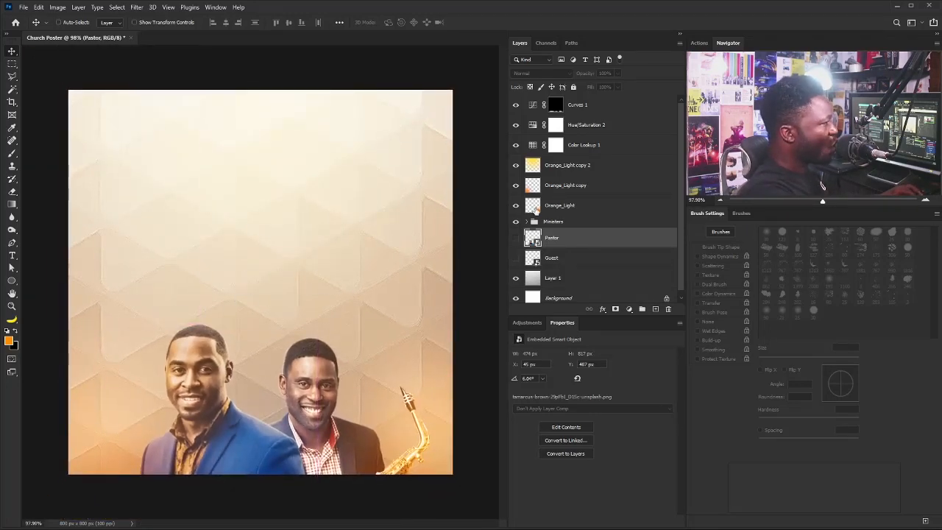
left_click(588, 106)
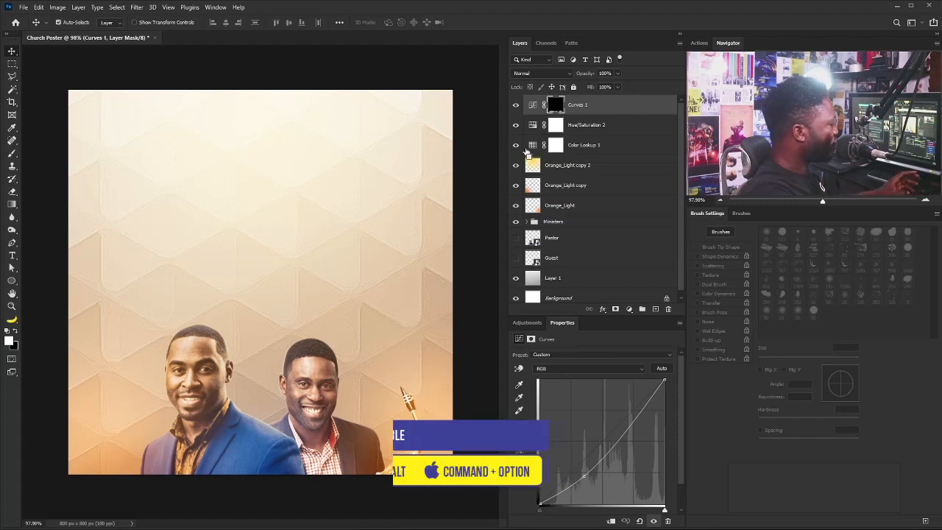
key("ctrl+shift+alt+e")
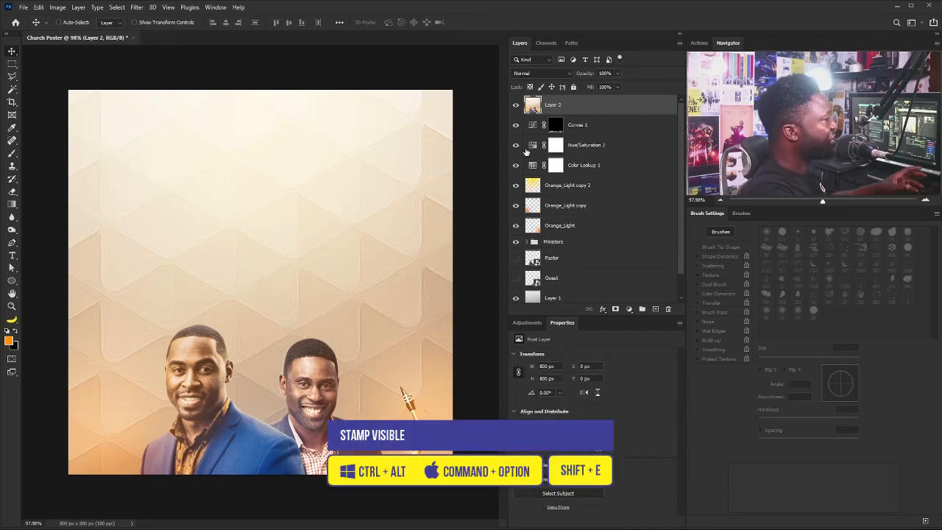
In Camera Raw, set Exposure +0.05, Contrast +15, Highlights −23, Shadows −5 and raise Texture.
left_click(138, 7)
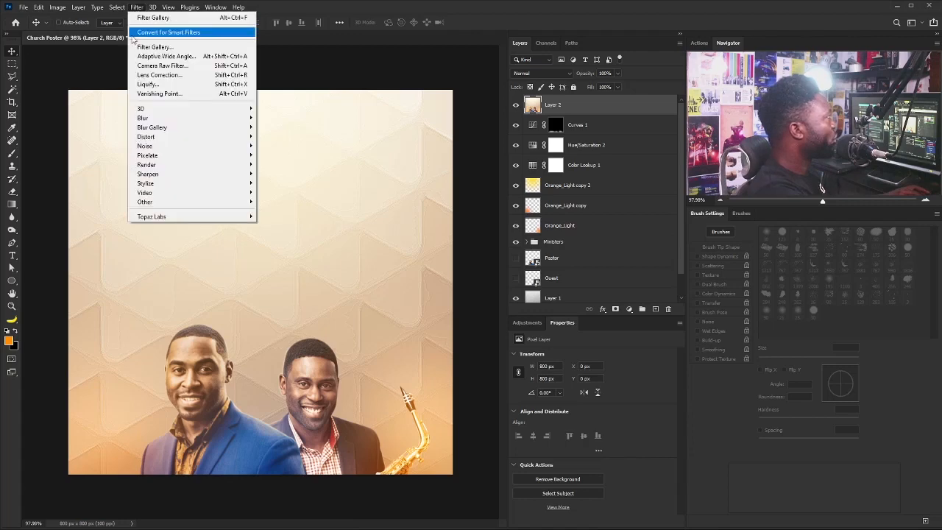
left_click(194, 66)
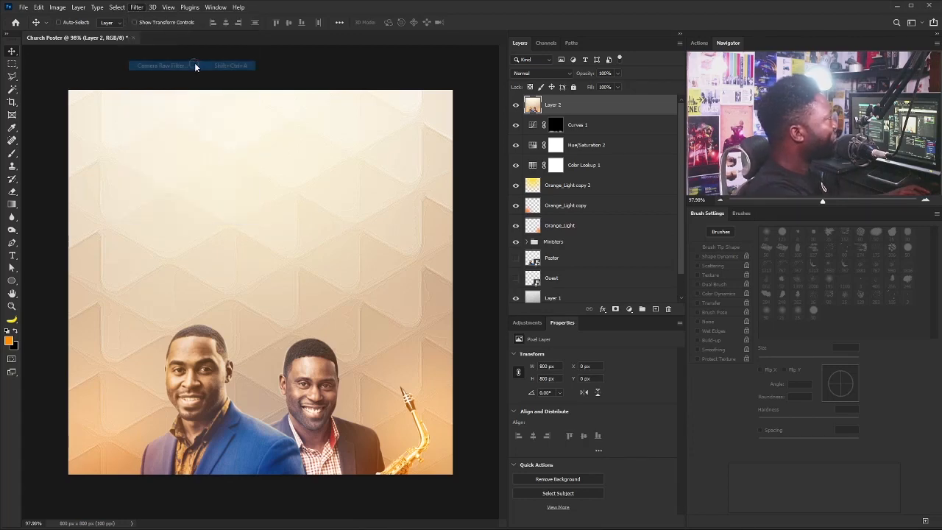
key("Up")
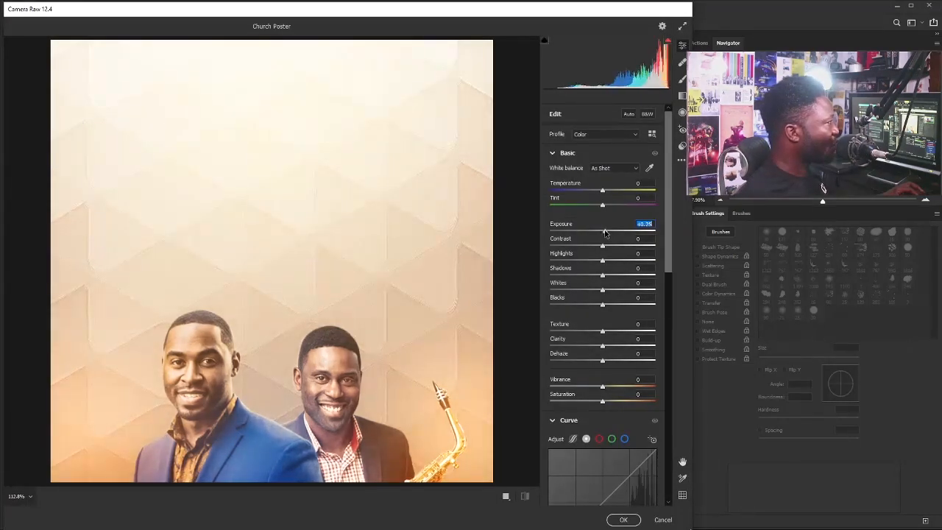
key("Down")
key("Down")
key("Down")
key("Down")
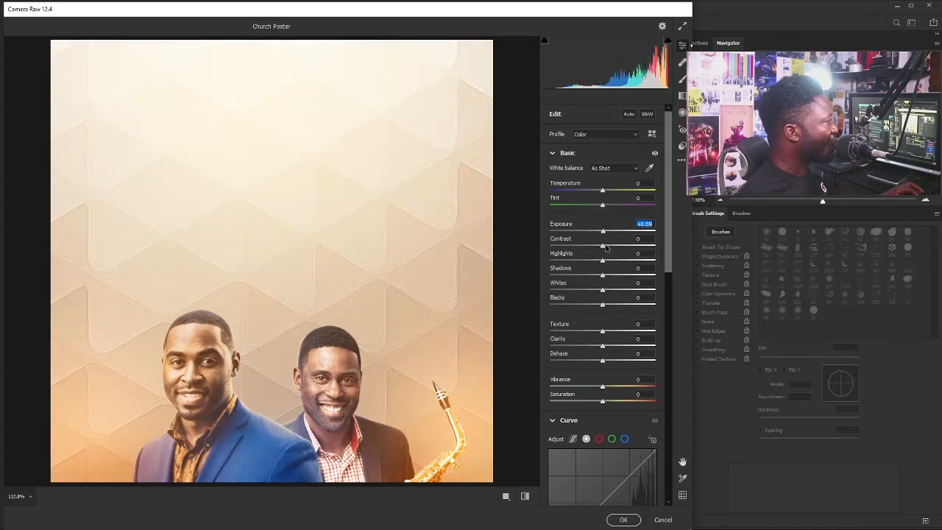
mouse_move(604, 248)
left_mouse_down()
mouse_move(616, 249)
mouse_move(607, 250)
left_mouse_up()
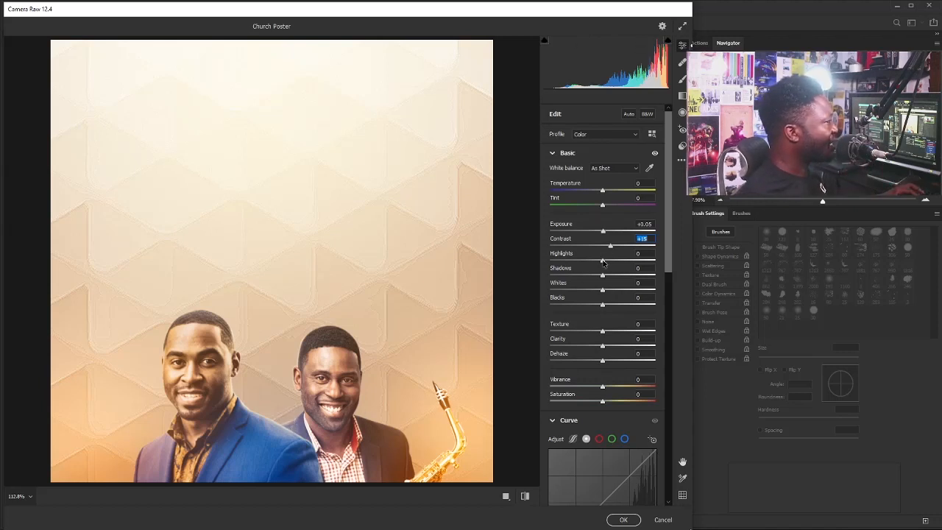
left_click_drag(601, 263, 589, 262)
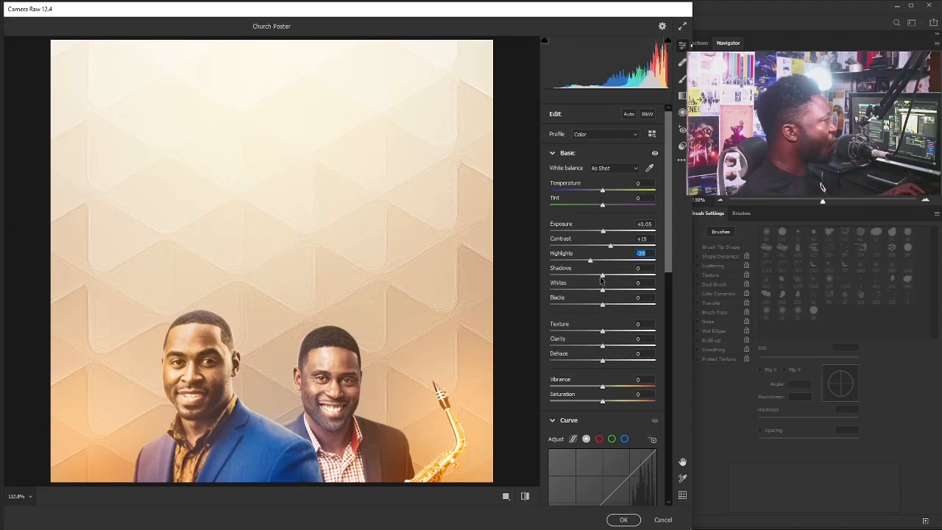
left_click_drag(603, 278, 600, 277)
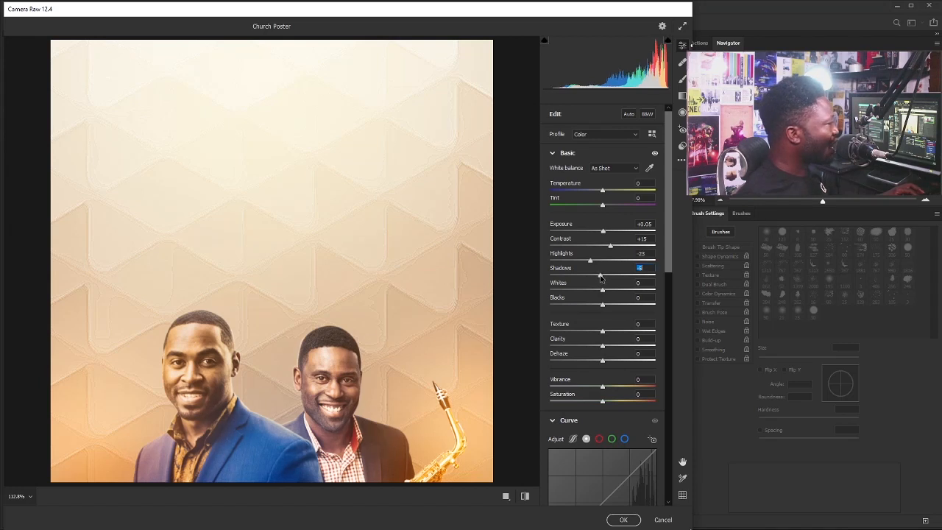
scroll(600, 301, "down", 1)
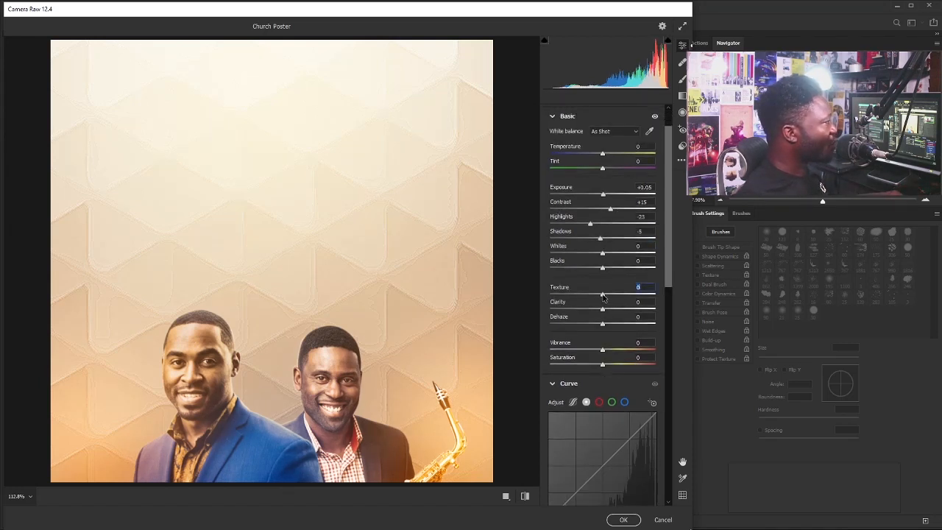
left_click_drag(606, 296, 609, 296)
Add two points to the Point Curve to form a gentle S-shaped tone curve.
scroll(578, 375, "down", 3)
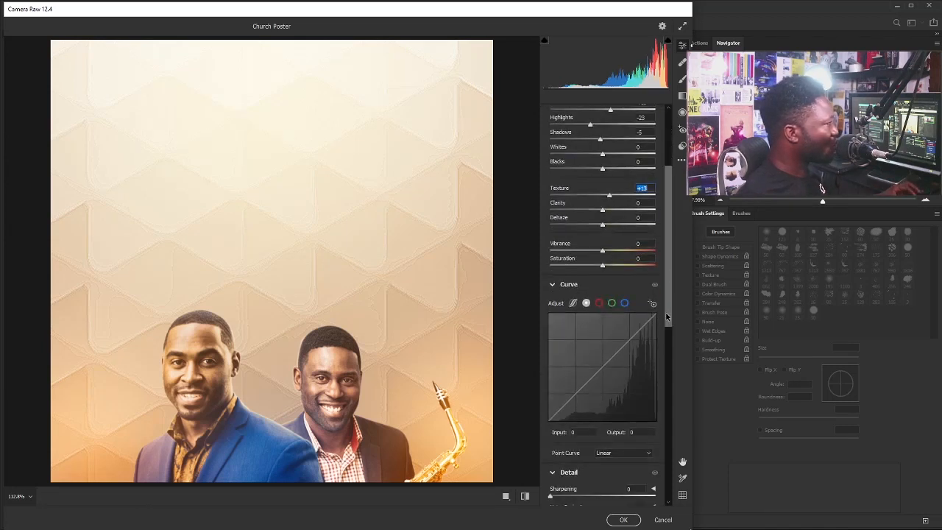
left_click_drag(575, 378, 575, 380)
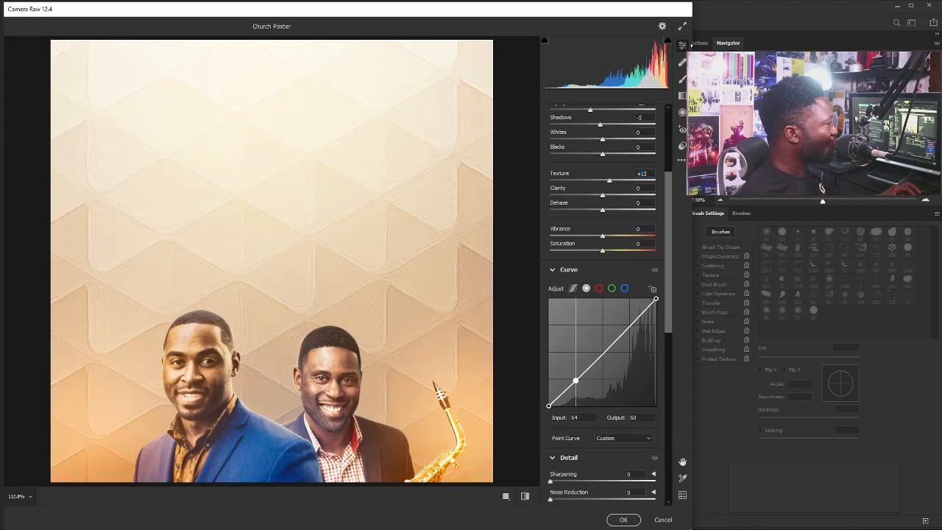
left_click_drag(619, 339, 619, 334)
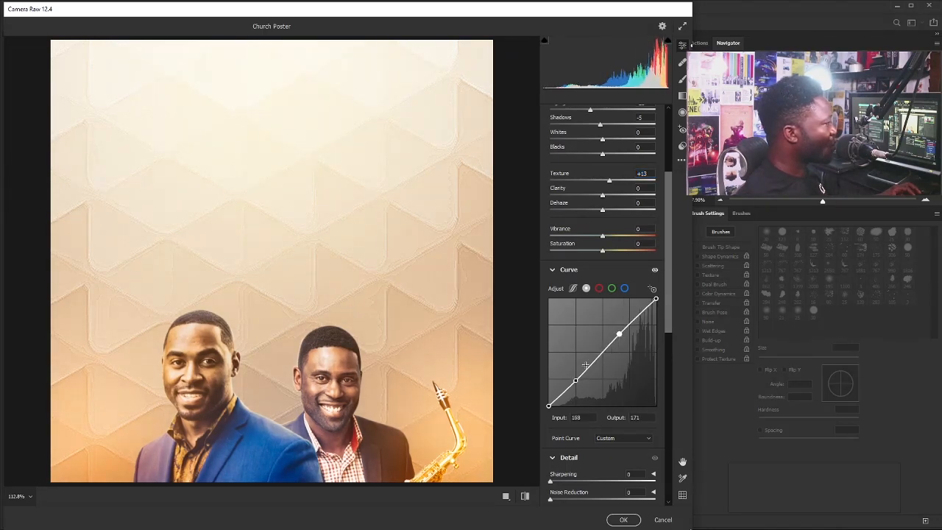
left_click_drag(575, 380, 575, 383)
left_click_drag(618, 334, 620, 336)
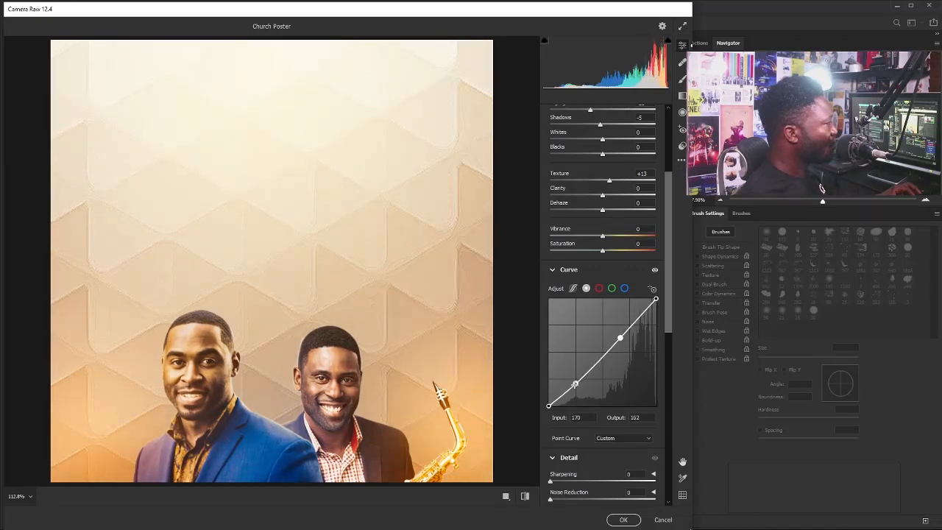
left_click_drag(575, 383, 575, 383)
left_click_drag(620, 336, 620, 337)
left_click_drag(619, 334, 618, 336)
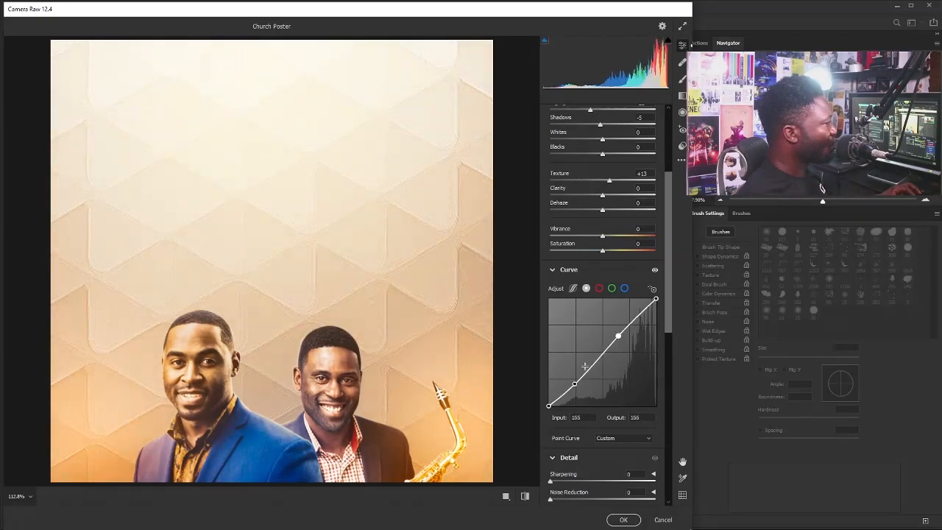
left_click_drag(575, 383, 574, 385)
left_click_drag(670, 233, 670, 179)
Lower Highlights, raise Sharpening to 34 and boost Oranges saturation in the Color Mixer.
left_click(622, 209)
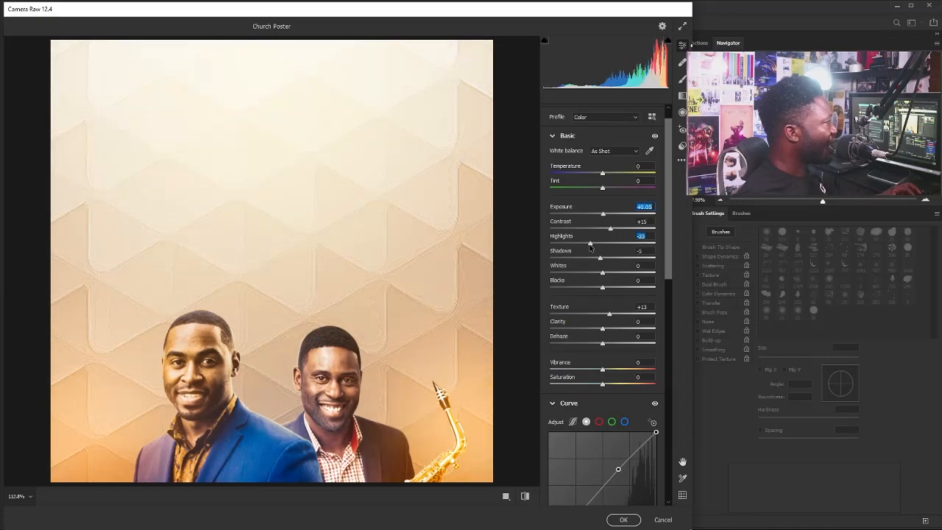
left_click_drag(589, 247, 607, 230)
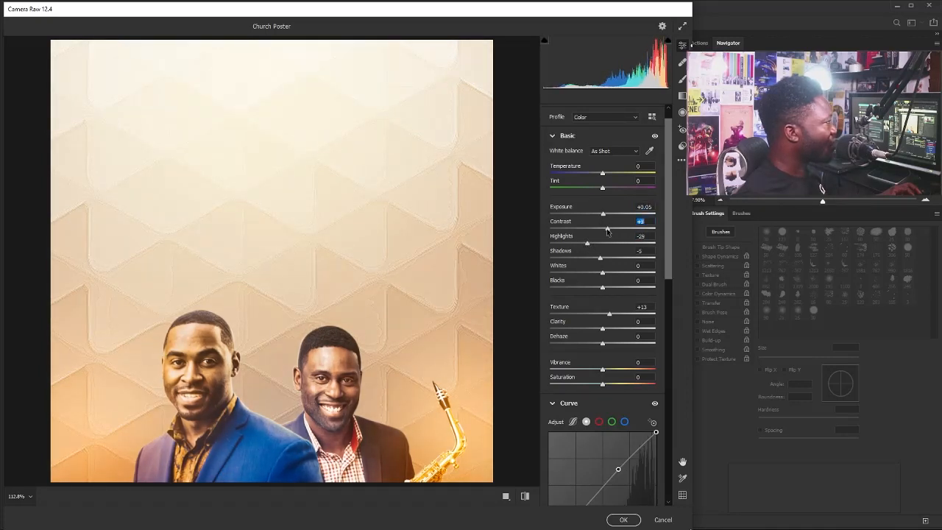
left_click_drag(669, 249, 657, 362)
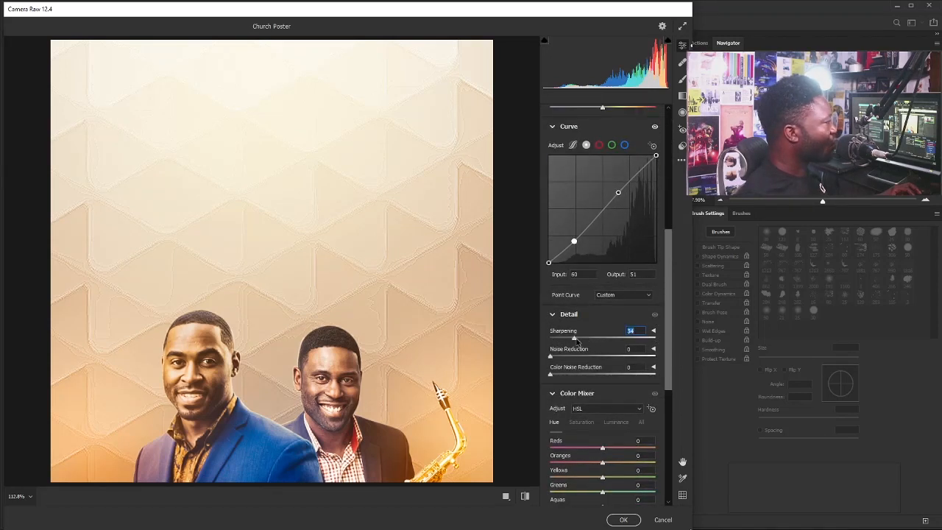
left_click_drag(670, 343, 654, 382)
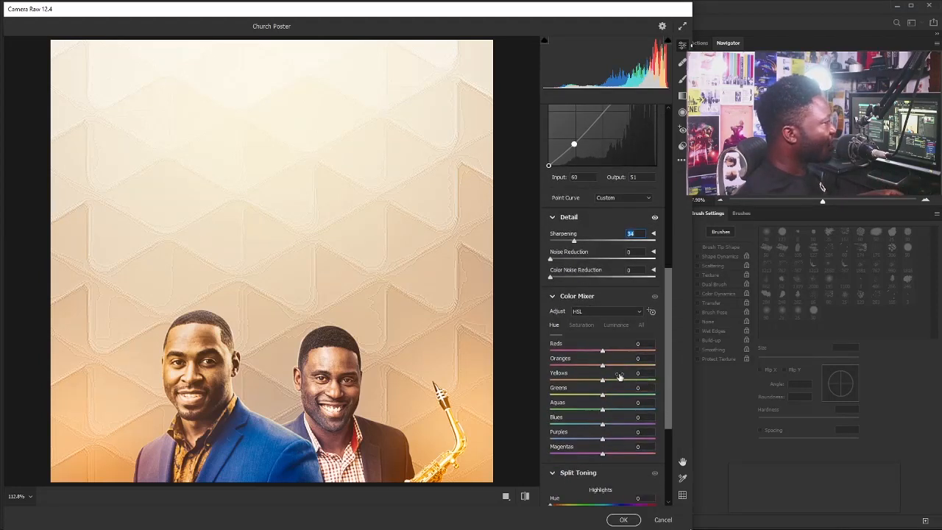
left_click(581, 326)
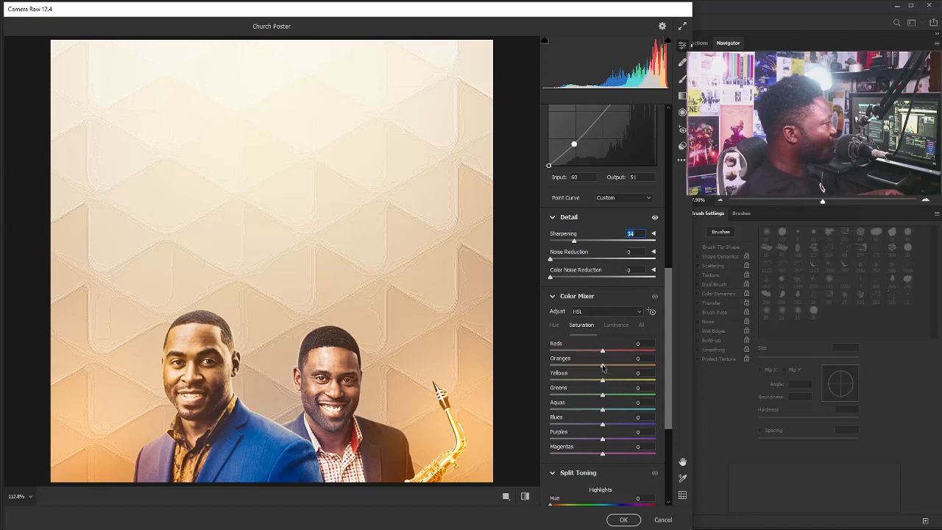
mouse_move(601, 367)
left_mouse_down()
mouse_move(620, 367)
mouse_move(611, 369)
left_mouse_up()
left_click_drag(668, 333, 672, 345)
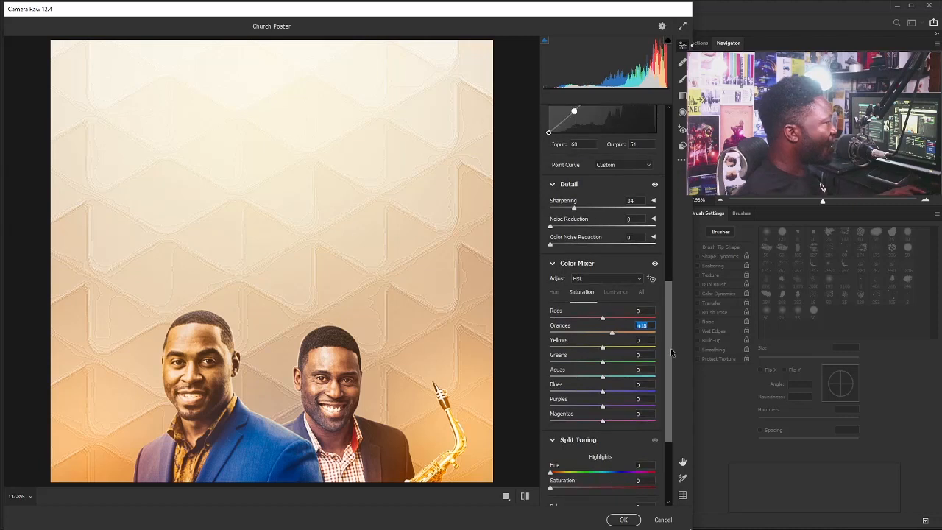
scroll(558, 480, "down", 6)
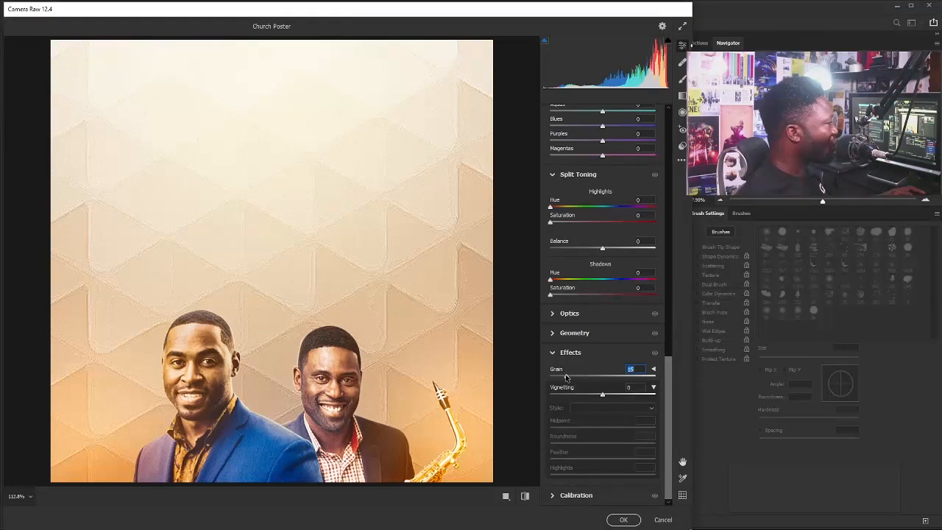
left_click_drag(668, 411, 671, 161)
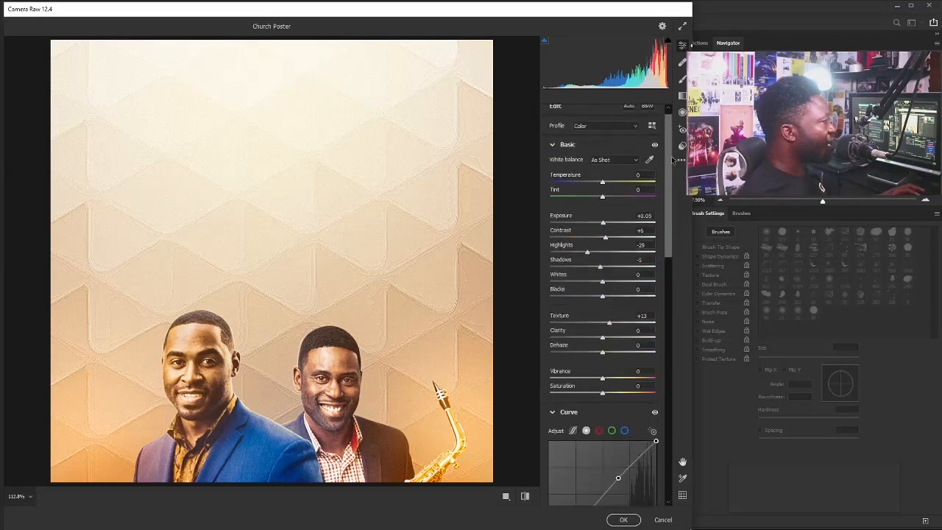
Apply the Camera Raw grade to Layer 2 and toggle its visibility to compare.
left_click(623, 520)
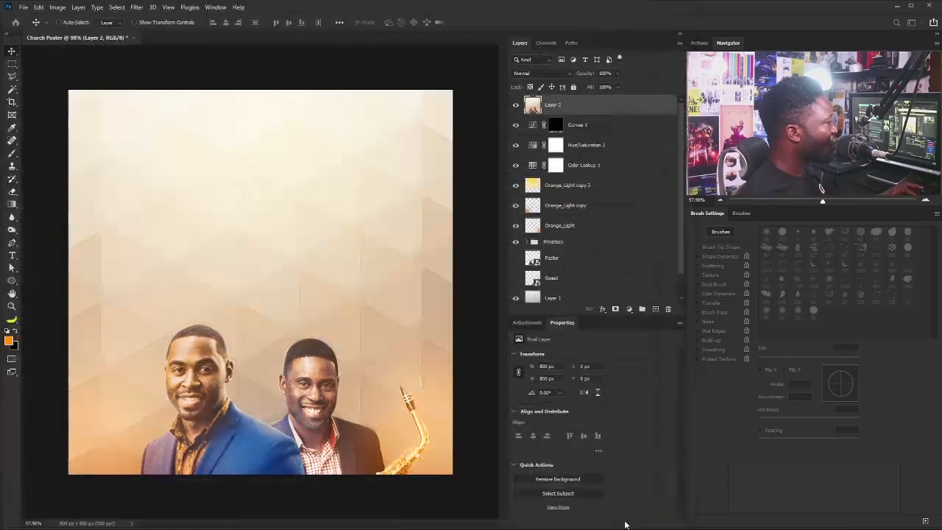
left_click(516, 106)
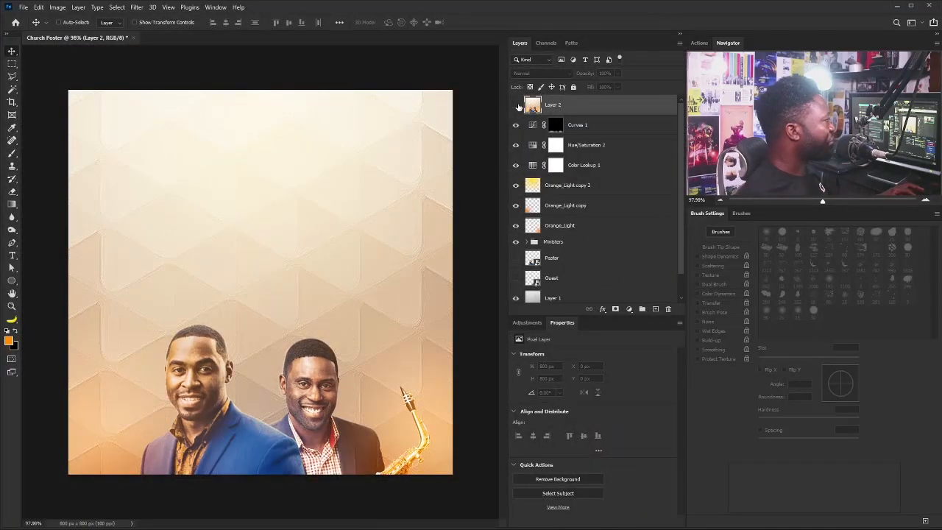
left_click(516, 105)
key("t")
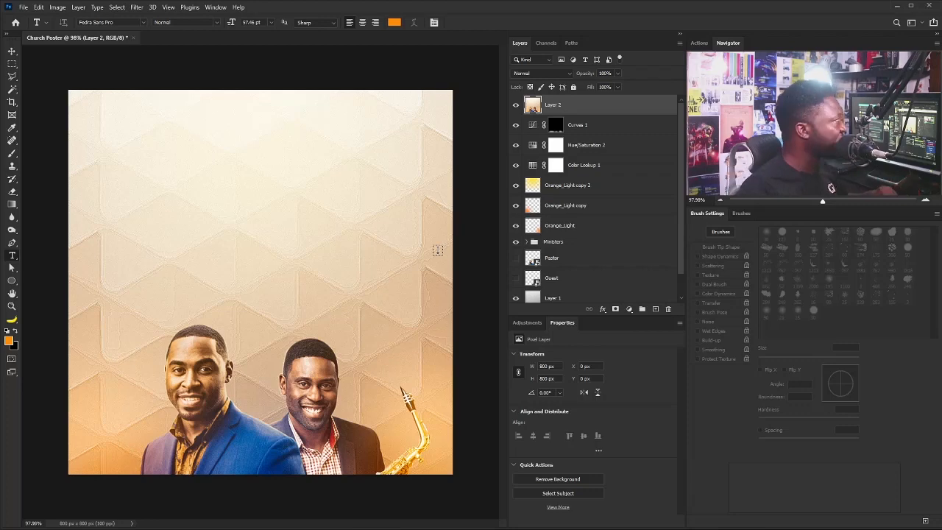
Create a New Guide Layout with 4 columns, 15 px gutters and 40 px margins.
left_click(170, 7)
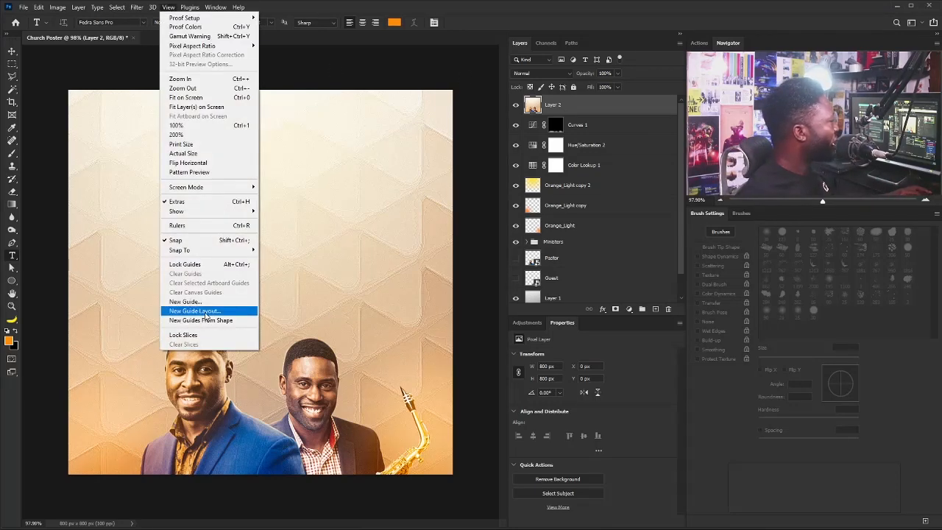
left_click(206, 314)
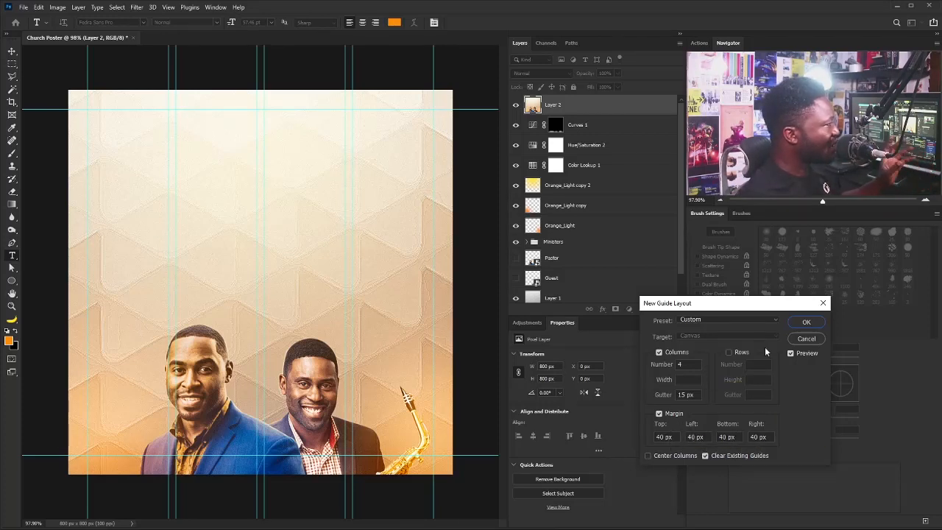
left_click_drag(741, 307, 612, 314)
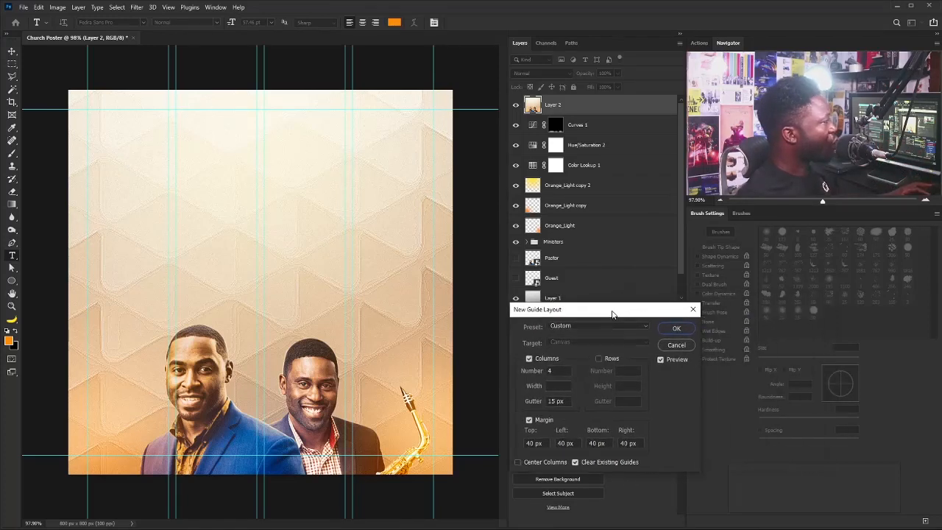
left_click(678, 329)
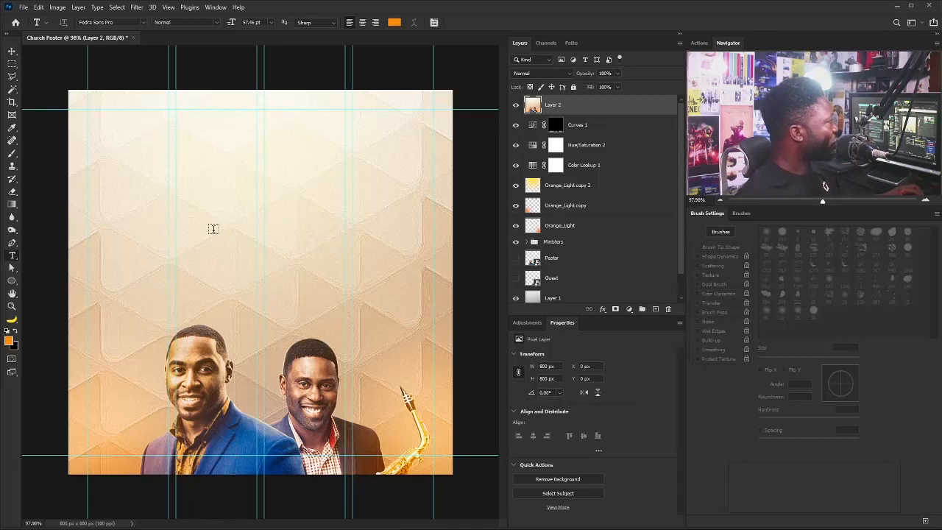
Type the 'Grea ness' headline with a gap for the cross and move it down-left.
left_click(174, 265)
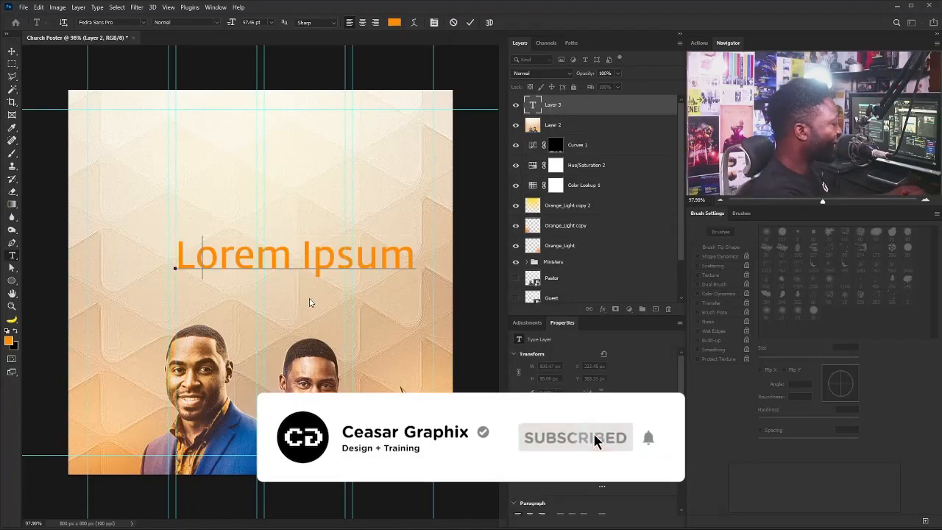
type("Greater")
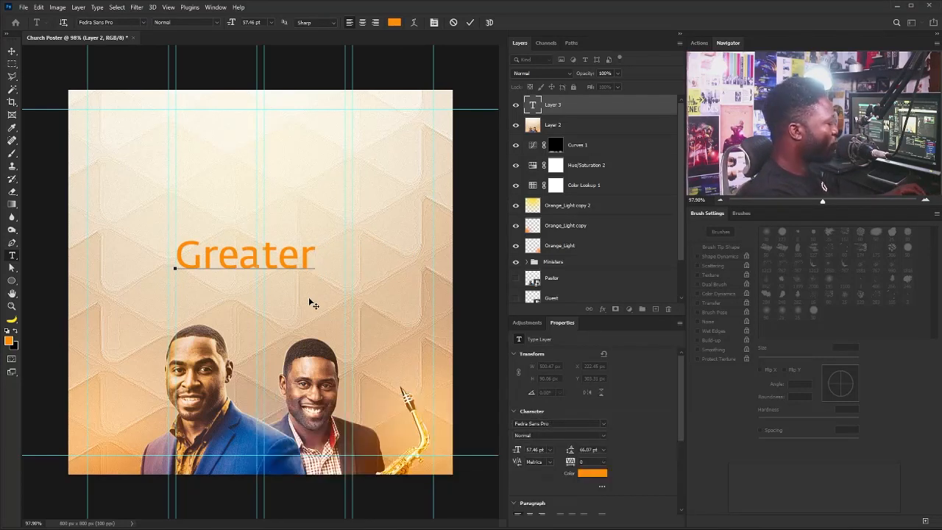
key("BackSpace")
key("BackSpace")
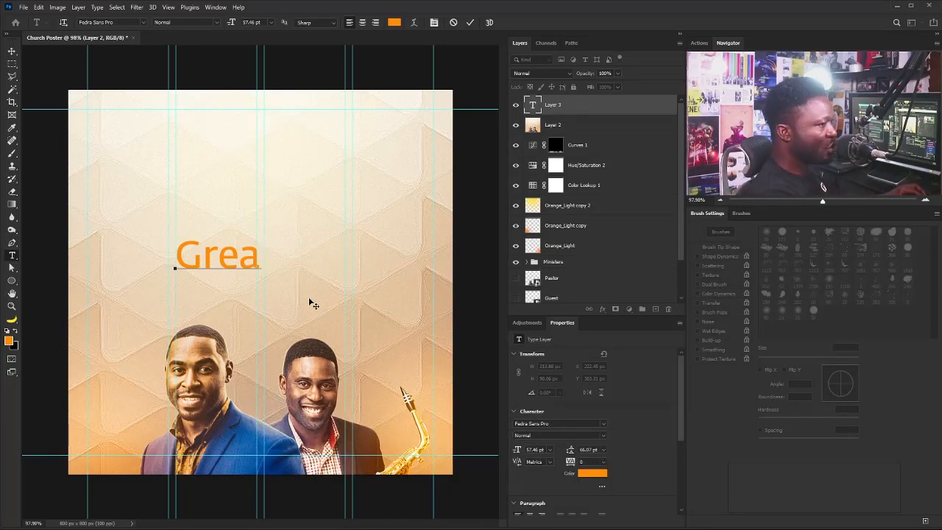
type("ness")
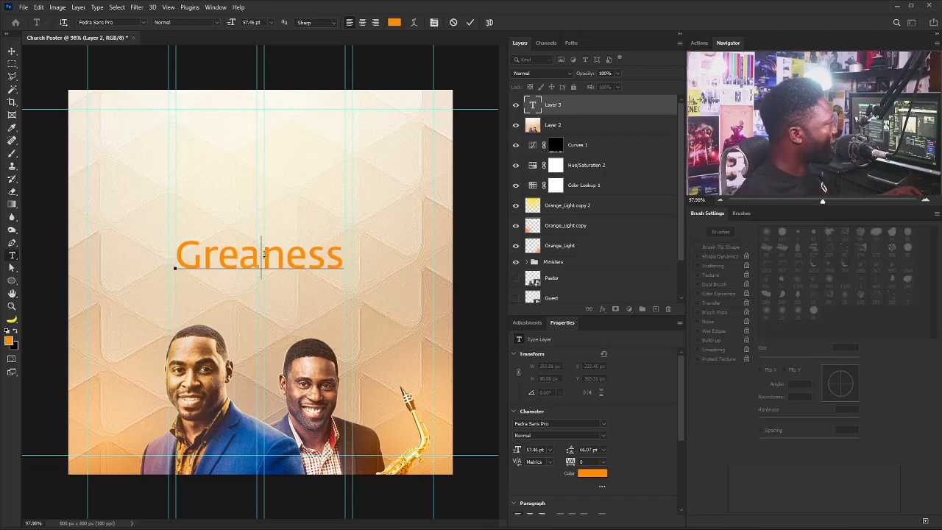
key("ctrl+Return")
key("v")
left_click_drag(315, 252, 299, 274)
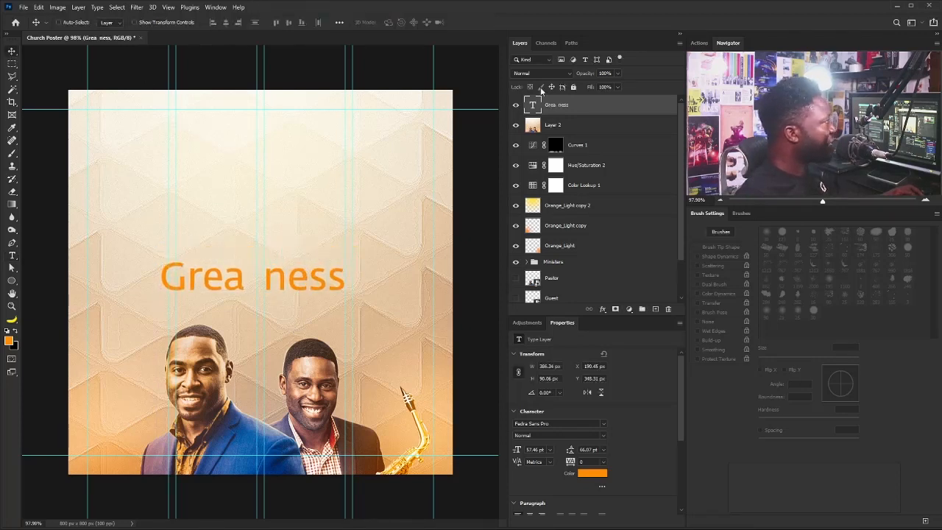
Duplicate the headline to the top-right at half size and rewrite it as the '31st January' date and time.
left_click_drag(557, 106, 655, 309)
left_click_drag(226, 278, 317, 126)
key("ctrl+t")
left_click_drag(249, 150, 349, 126)
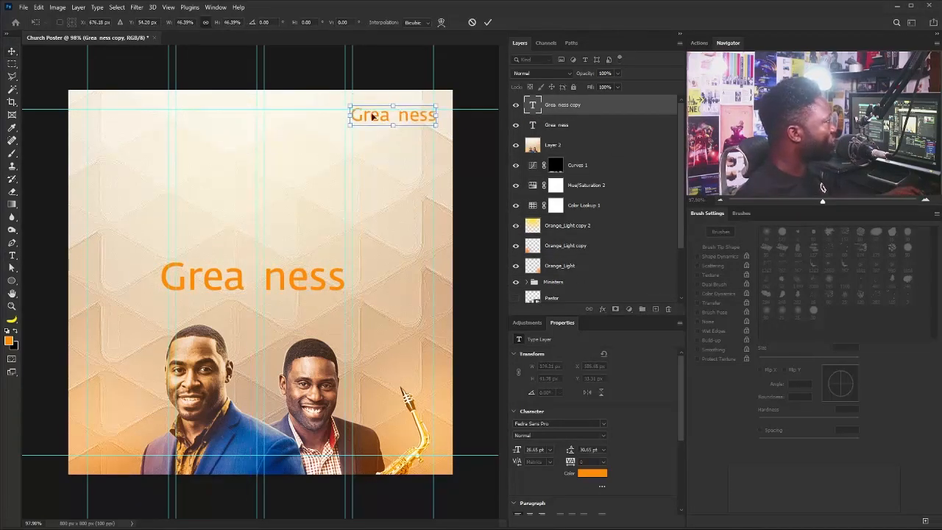
key("Return")
double_click(384, 118)
type("31st ")
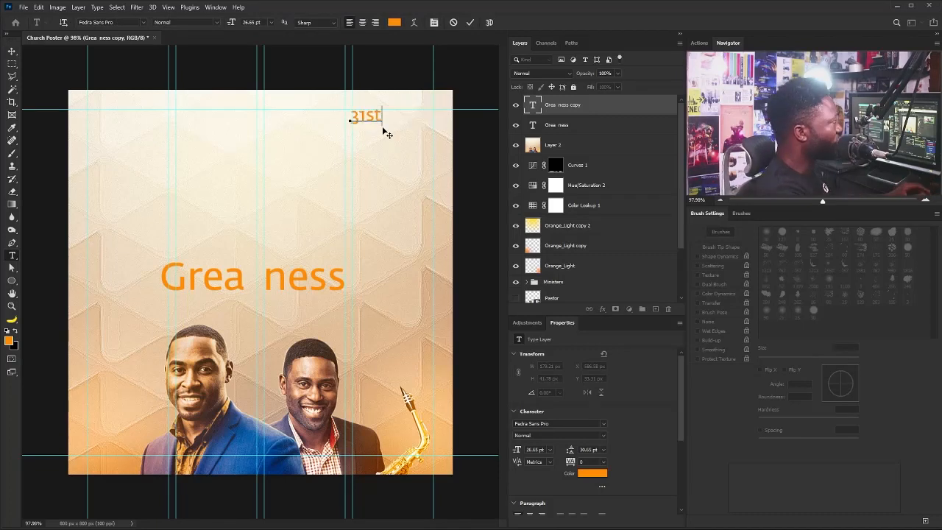
type("January")
key("Return")
type("8.00")
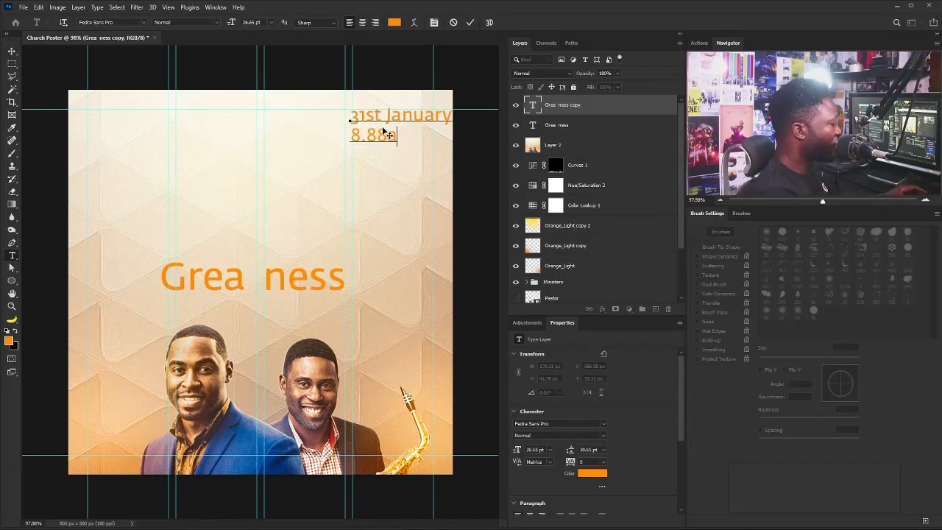
type("AT")
left_click_drag(387, 135, 367, 135)
type("0")
key("ctrl+Return")
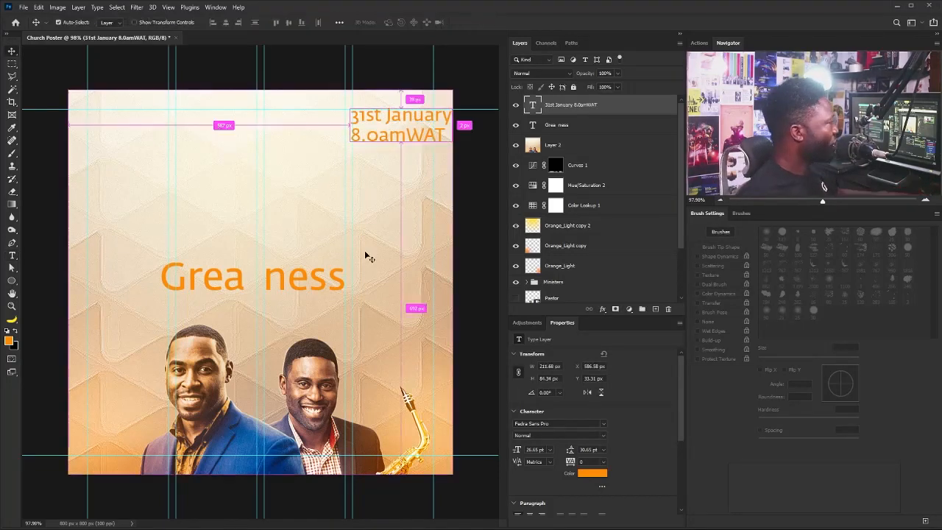
Position the date block in the top-right corner and make it bold.
key("ctrl+t")
left_click_drag(453, 145, 439, 134)
left_click(559, 434)
left_click(544, 494)
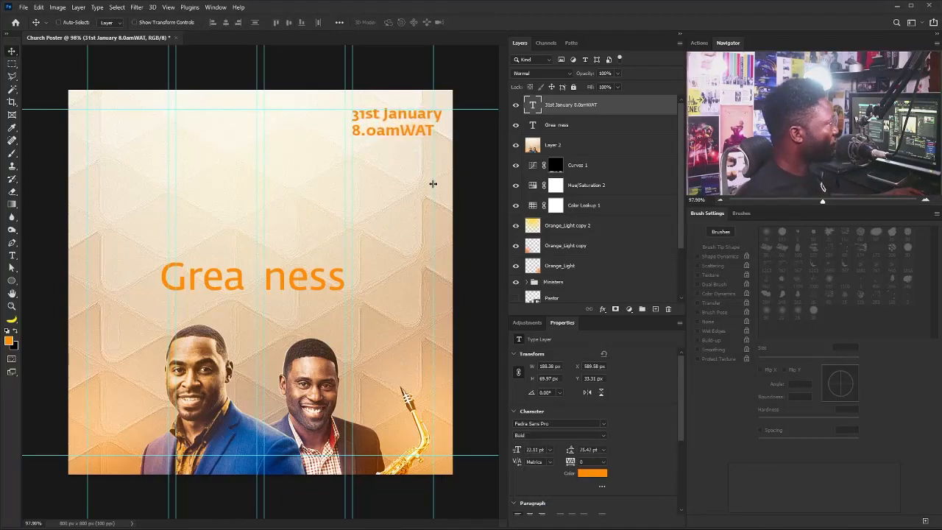
key("Return")
Correct the spacing and letters in the date's time line.
double_click(400, 131)
left_click(246, 139)
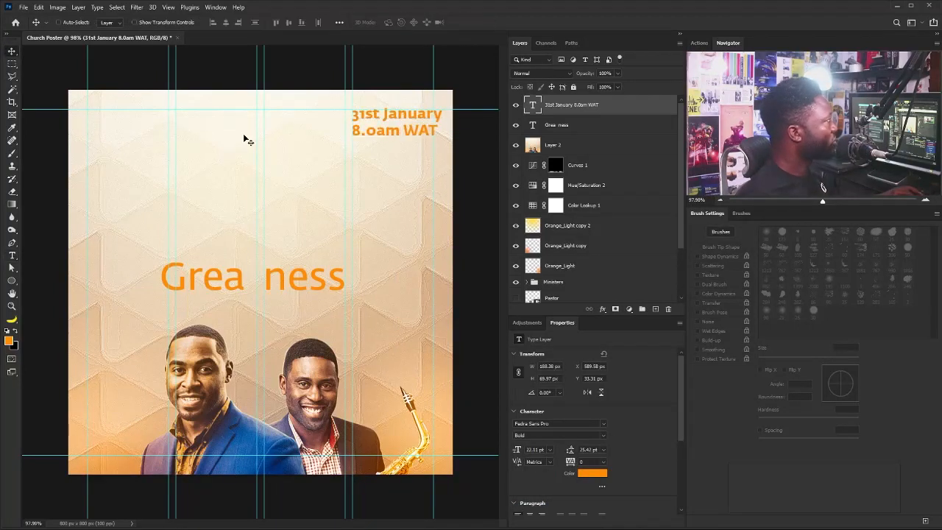
double_click(373, 128)
type("o")
key("ctrl+Return")
key("v")
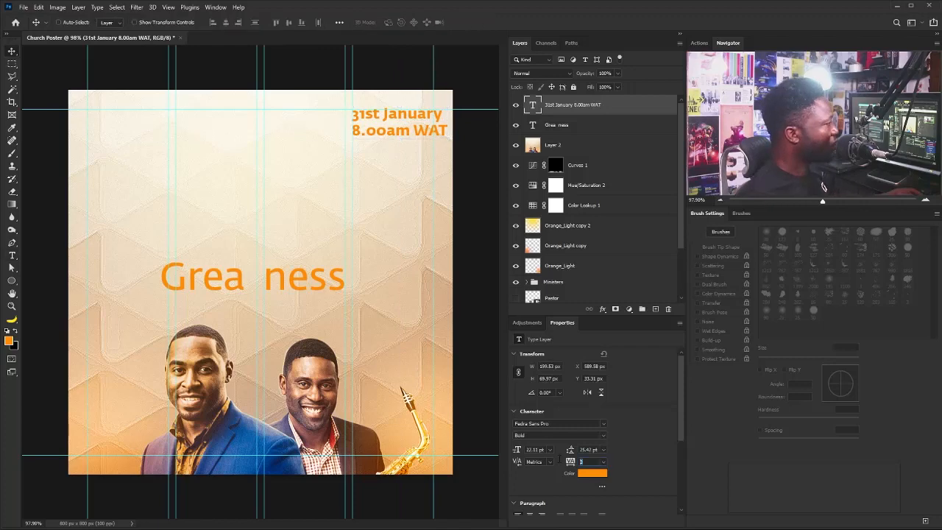
Shrink the date text slightly and colour it black.
key("ctrl+t")
left_click_drag(442, 139, 434, 137)
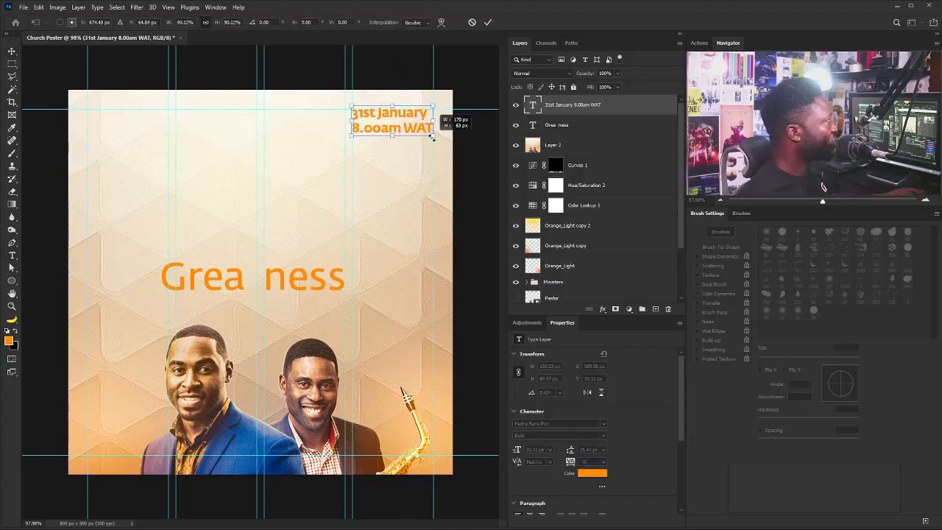
key("Return")
left_click(593, 475)
left_click_drag(585, 390, 571, 402)
left_click(791, 274)
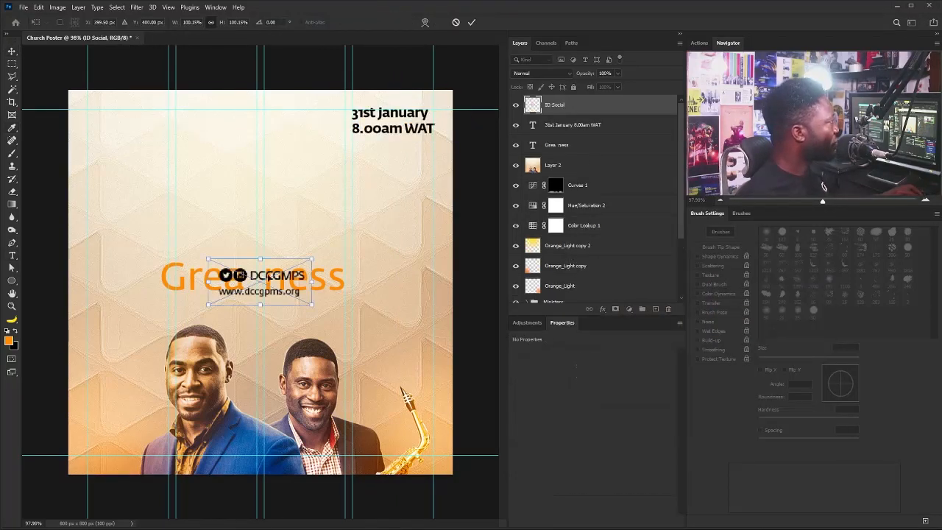
Scale down the social media block and place it just below the date.
left_click_drag(260, 282, 392, 155)
left_click_drag(445, 178, 422, 168)
key("Return")
key("Right")
key("Right")
key("Right")
key("Right")
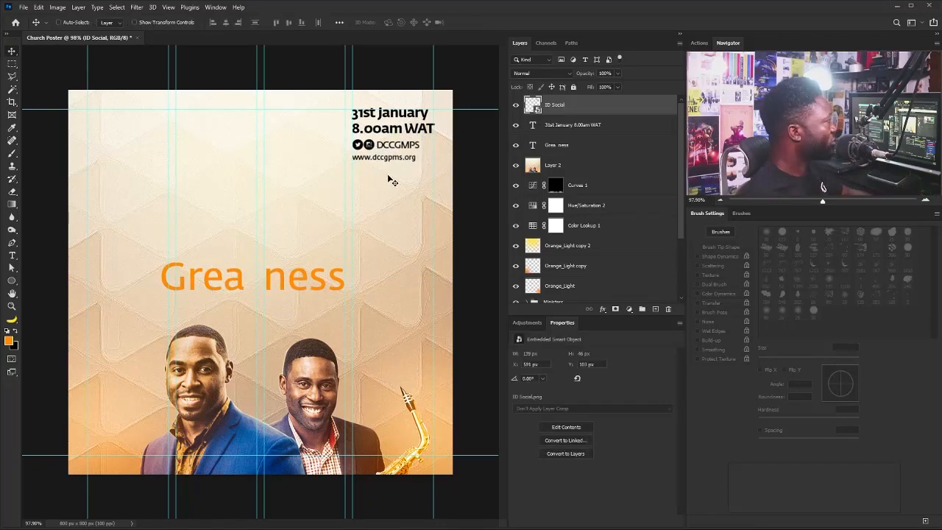
Place the anniversary logo beside the date at about 71% and the church logo top-left at about 70%.
left_click_drag(262, 282, 287, 121)
left_click_drag(219, 89, 257, 109)
key("Return")
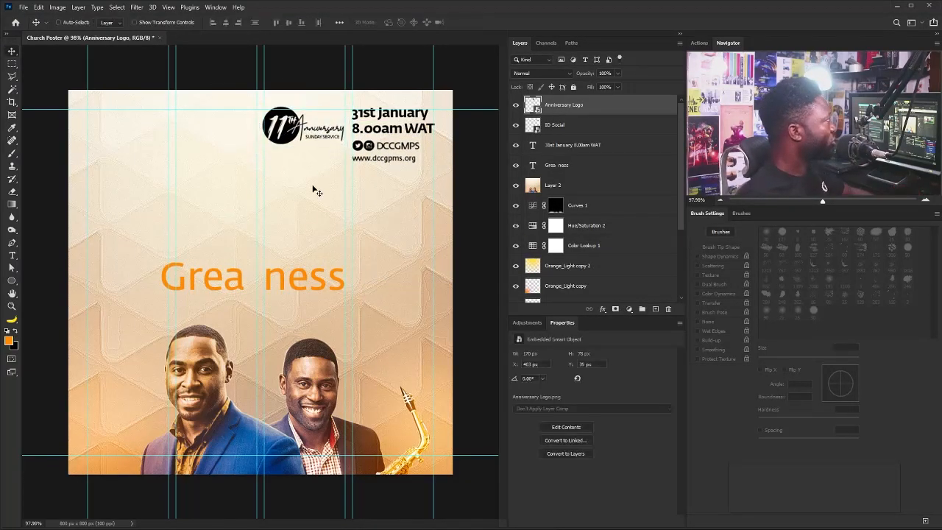
left_click_drag(257, 286, 141, 143)
left_click_drag(207, 169, 171, 151)
key("Return")
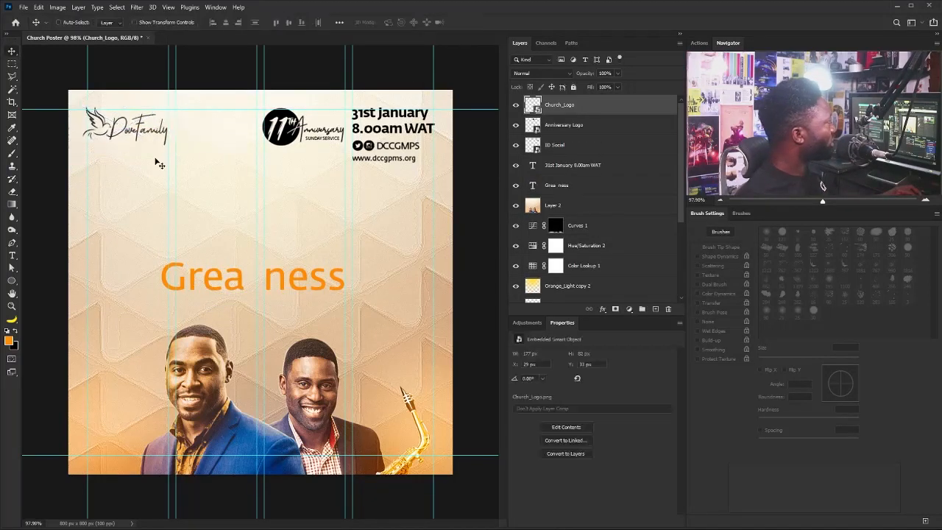
Type the first pastor's title and name on three lines in Medium Italic.
left_click(11, 254)
left_click(126, 312)
type("Pas")
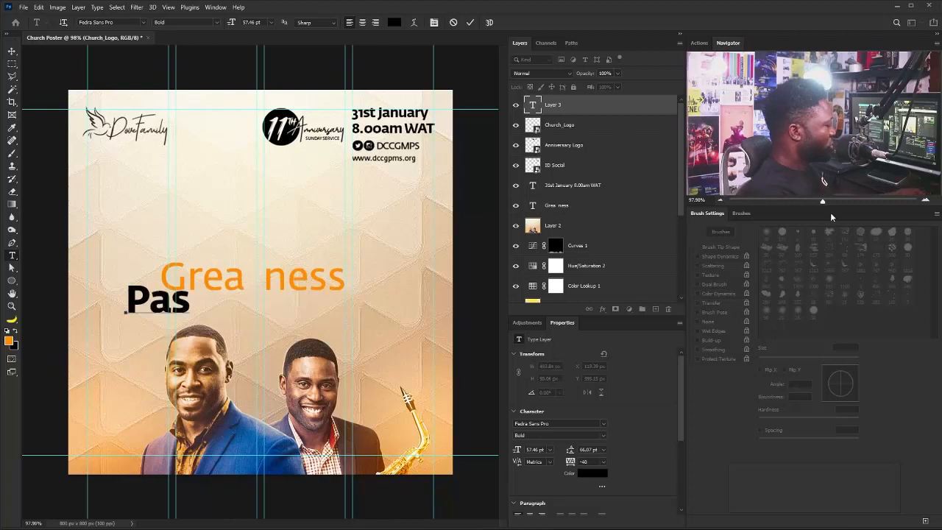
type("tor")
key("Return")
key("Return")
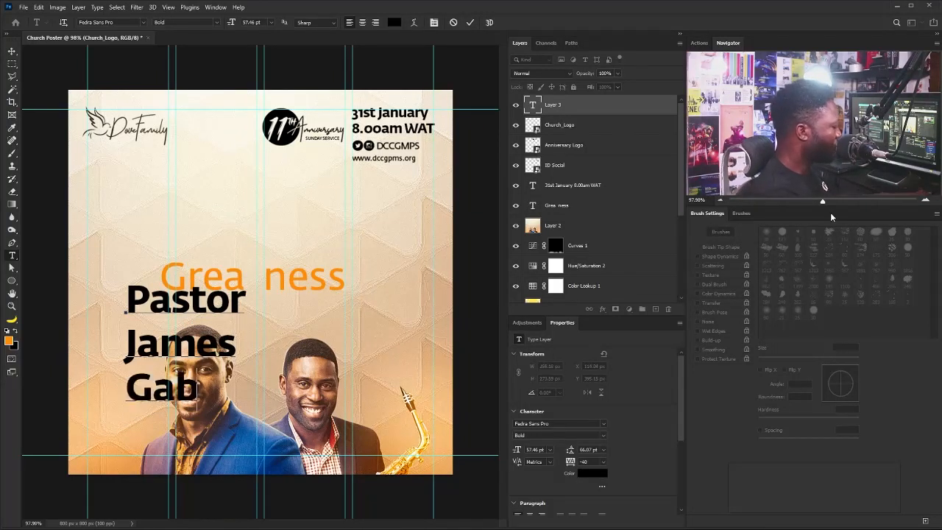
key("ctrl+a")
left_click(559, 434)
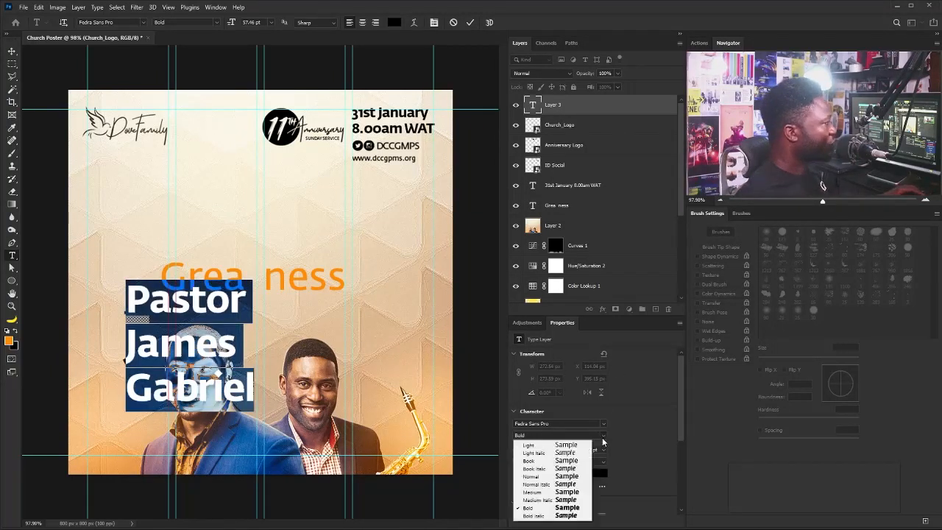
left_click(578, 500)
Shrink the title word to 35 pt, set 57 pt leading, and move the smaller name block lower left.
double_click(193, 303)
left_click_drag(518, 449, 480, 452)
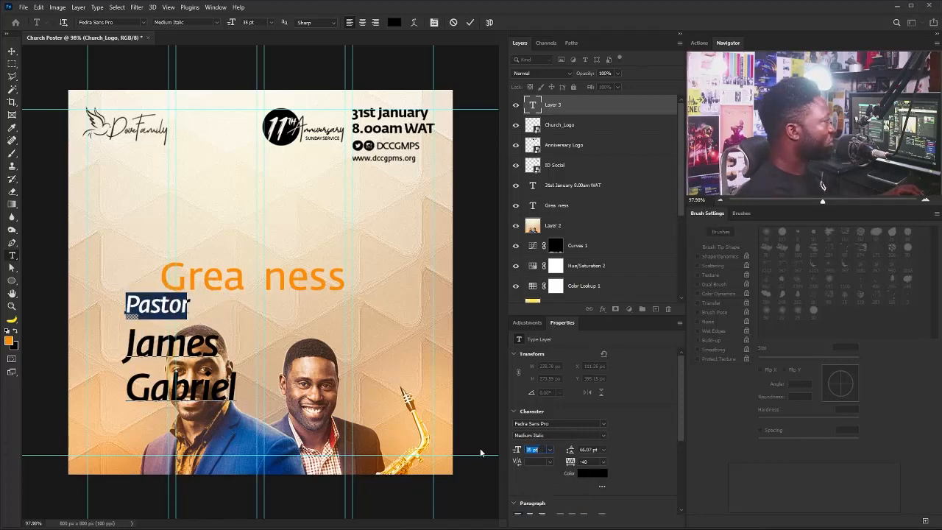
left_click(165, 303)
key("ctrl+a")
left_click_drag(570, 449, 544, 432)
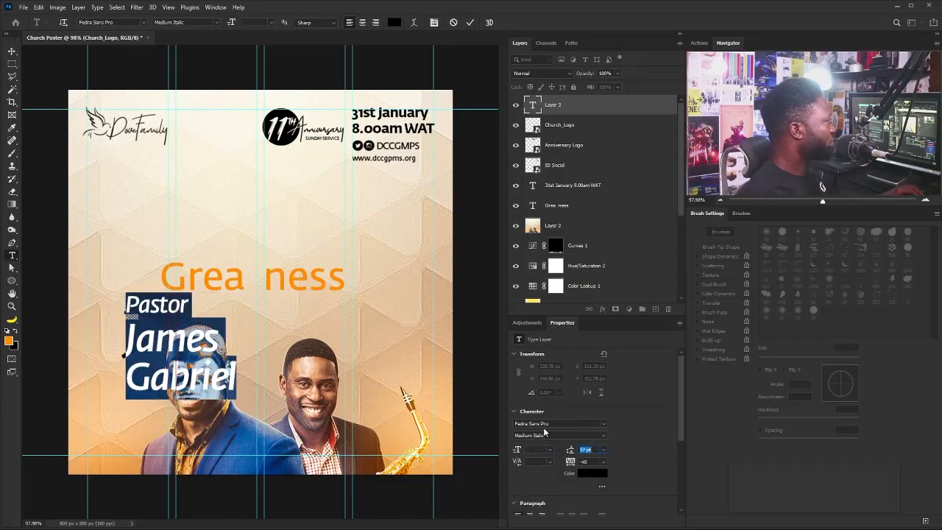
left_click(12, 52)
key("ctrl+t")
left_click_drag(239, 293, 164, 359)
left_click_drag(143, 384, 130, 432)
key("Return")
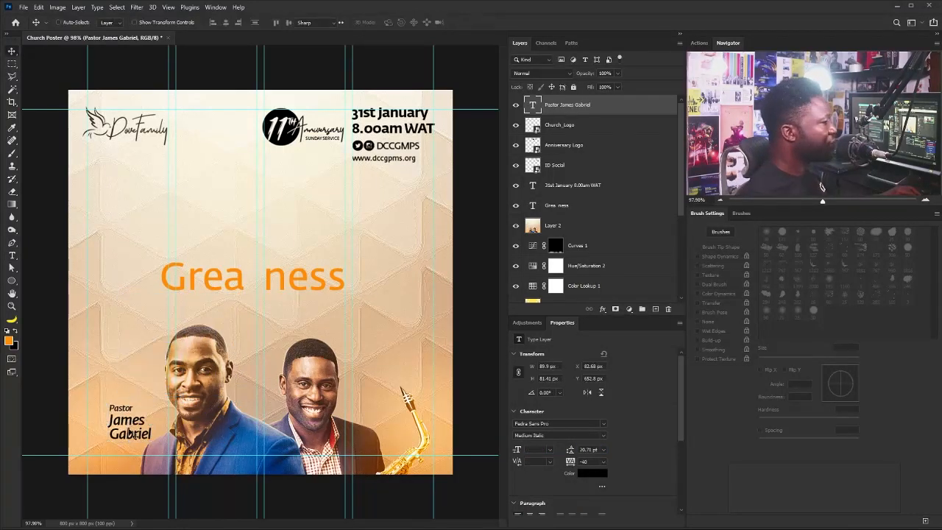
Colour the surname with blue sampled from the man's jacket.
key("t")
double_click(131, 434)
left_click(593, 473)
left_click(241, 441)
left_click(234, 442)
left_click(792, 273)
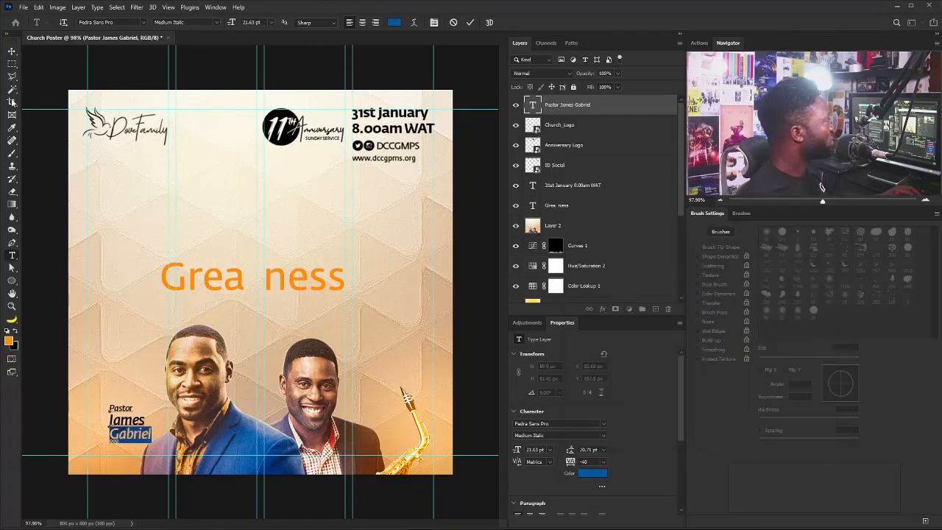
Duplicate the name caption beside the second man and rewrite it with his two-line name.
left_click(12, 51)
left_click_drag(588, 105, 655, 309)
left_click_drag(131, 422, 362, 406)
double_click(377, 397)
key("BackSpace")
key("ctrl+z")
key("BackSpace")
key("Delete")
type("Benny")
key("Return")
type("sax")
left_click(12, 51)
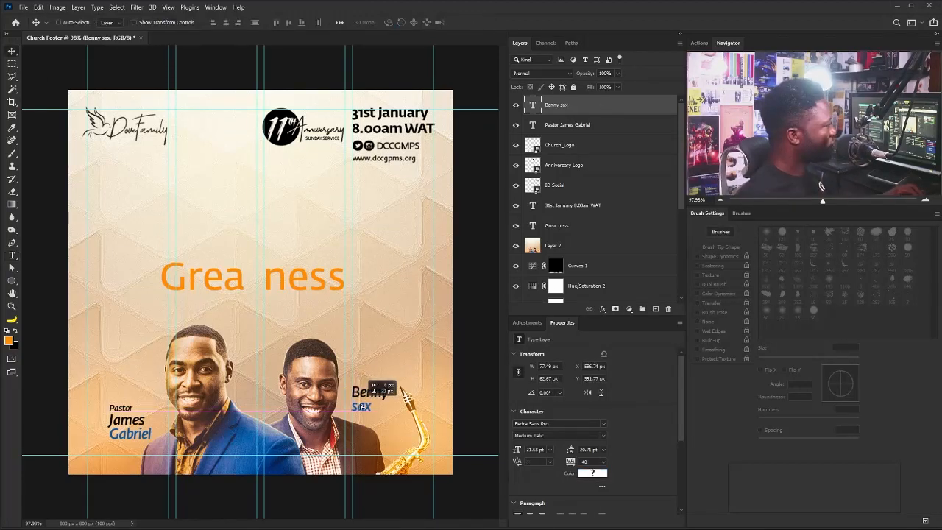
Set the 'Grea ness' headline in the FIGHTBACK Regular font.
right_click(274, 268)
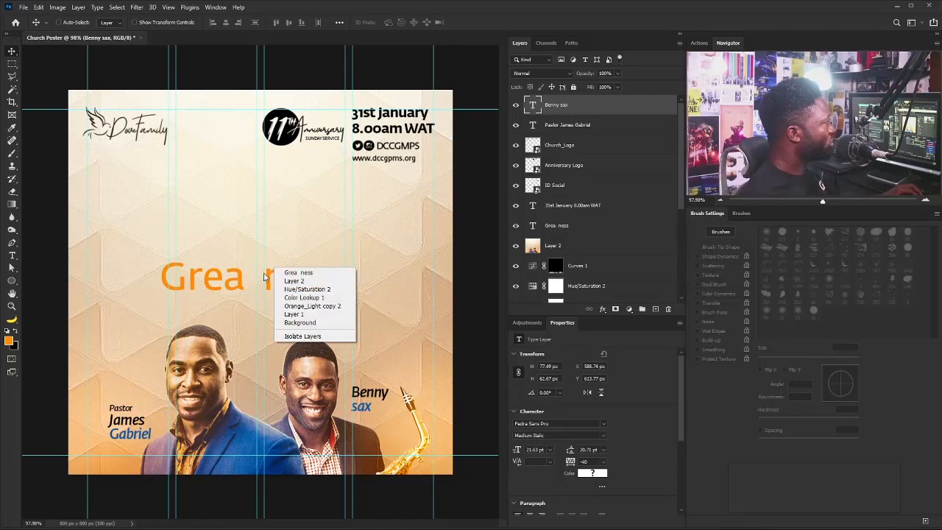
left_click(298, 272)
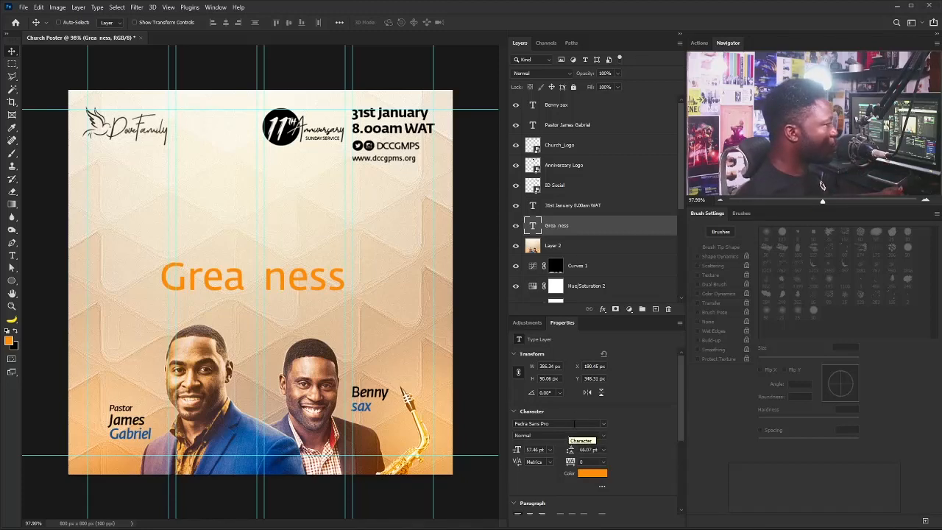
left_click(599, 426)
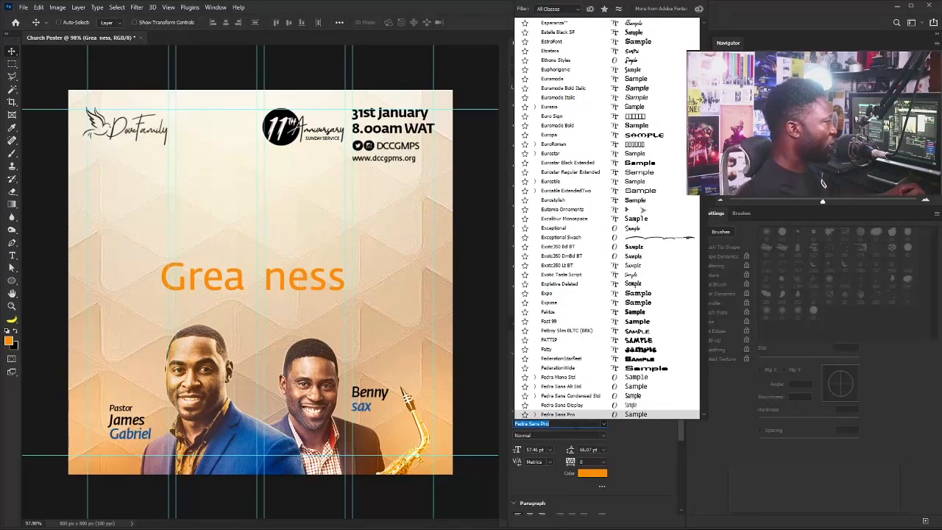
type("fight")
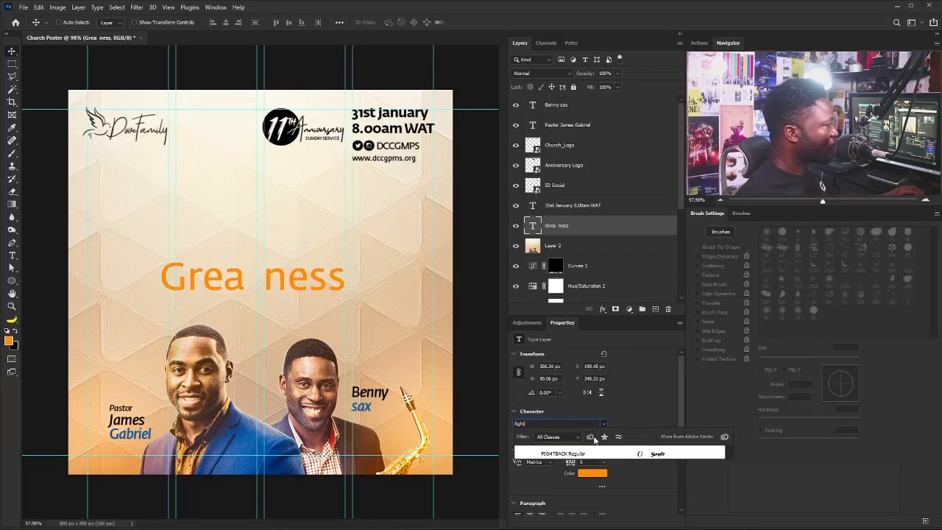
left_click(615, 455)
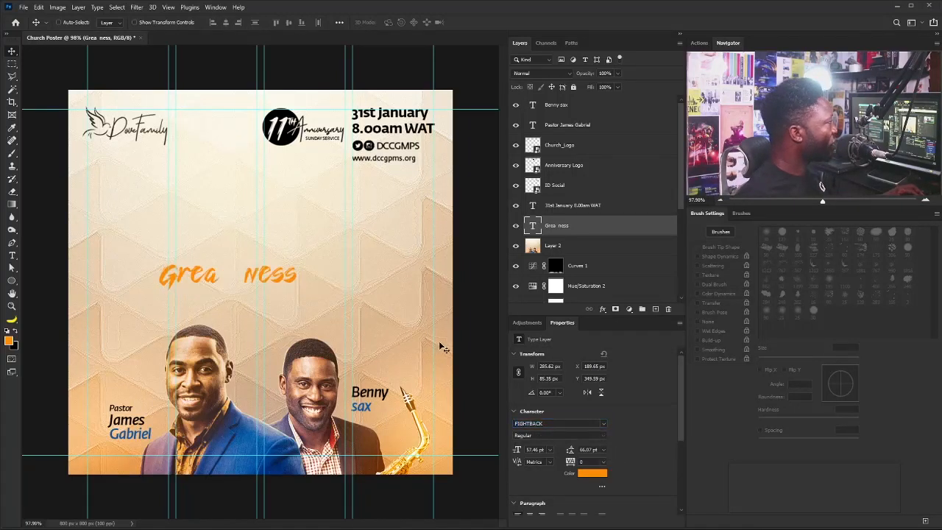
Enlarge the headline to about 221%, centre it, and remove one space from the gap.
key("ctrl+t")
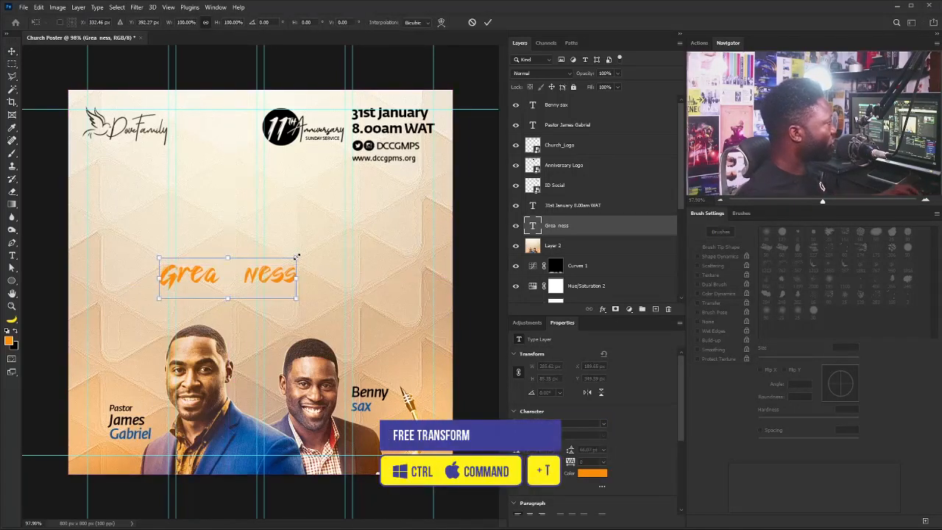
left_click_drag(299, 255, 322, 256)
left_click_drag(413, 227, 419, 223)
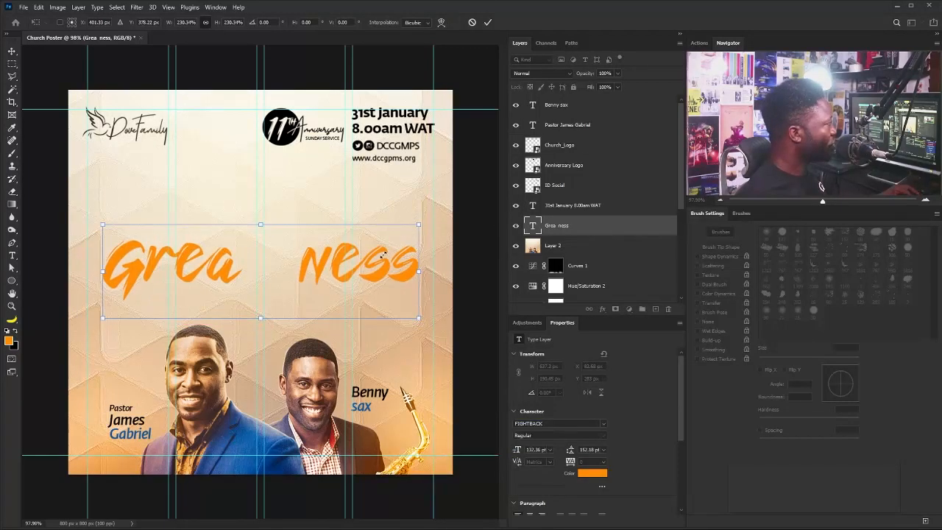
key("Return")
double_click(301, 270)
left_click(300, 271)
key("BackSpace")
left_click(12, 52)
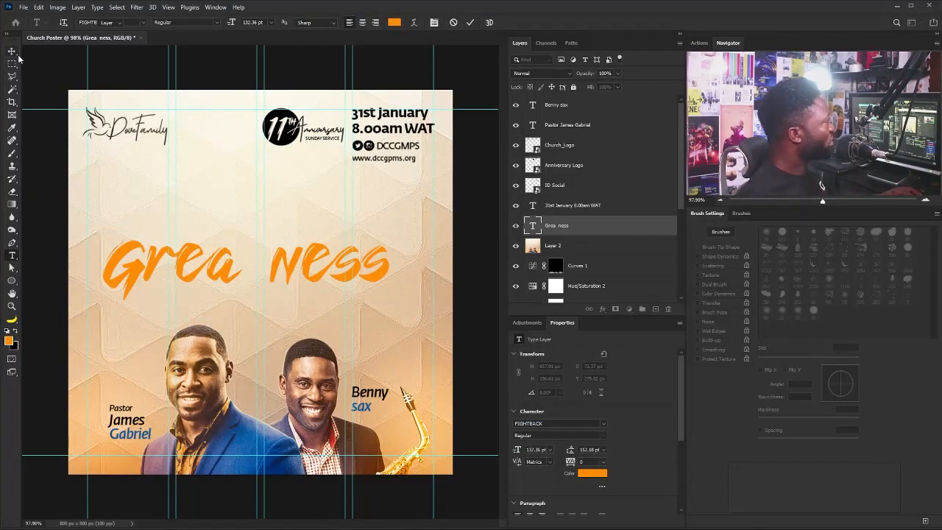
Enlarge the headline further and move its layer to the top of the stack.
left_click_drag(383, 271, 394, 270)
key("ctrl+t")
left_click_drag(401, 223, 424, 215)
key("Return")
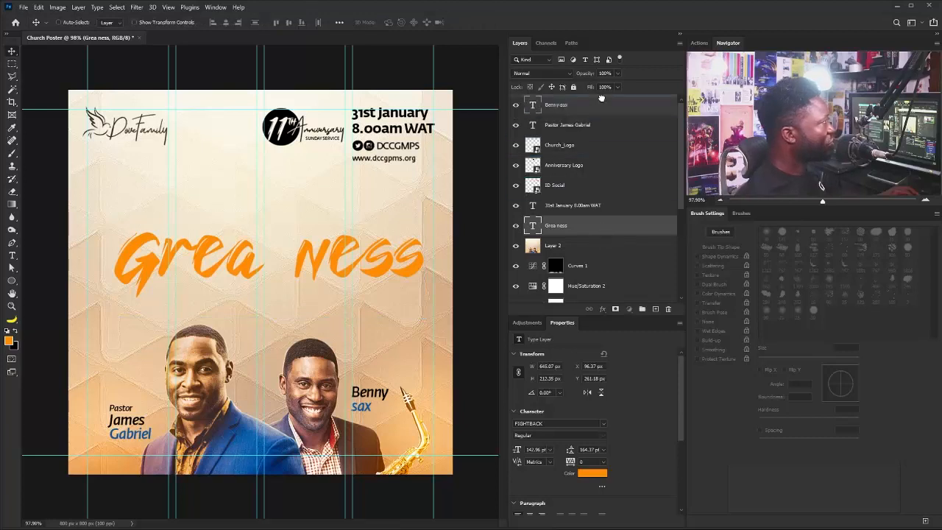
left_click_drag(600, 98, 600, 100)
Group the name caption layers down through the date text into the Info group.
left_click(572, 145)
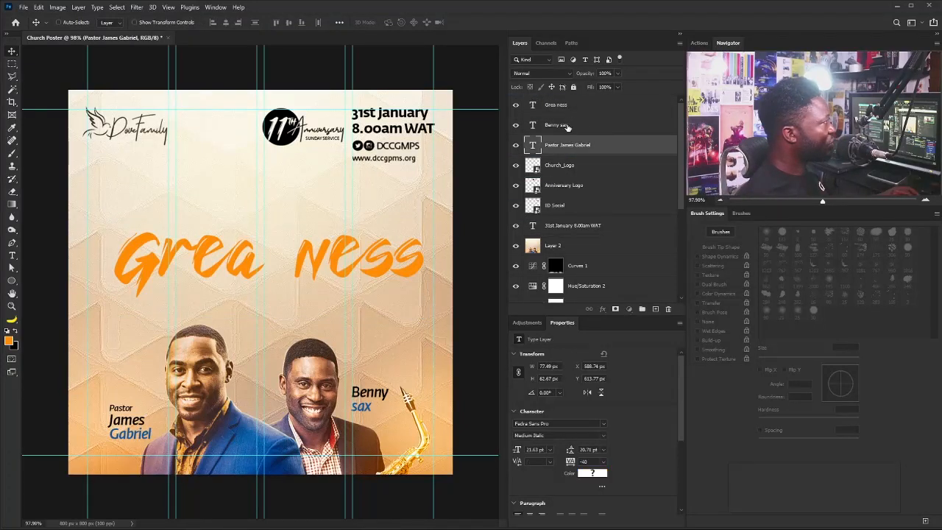
left_click(560, 125)
left_click(571, 227, "shift")
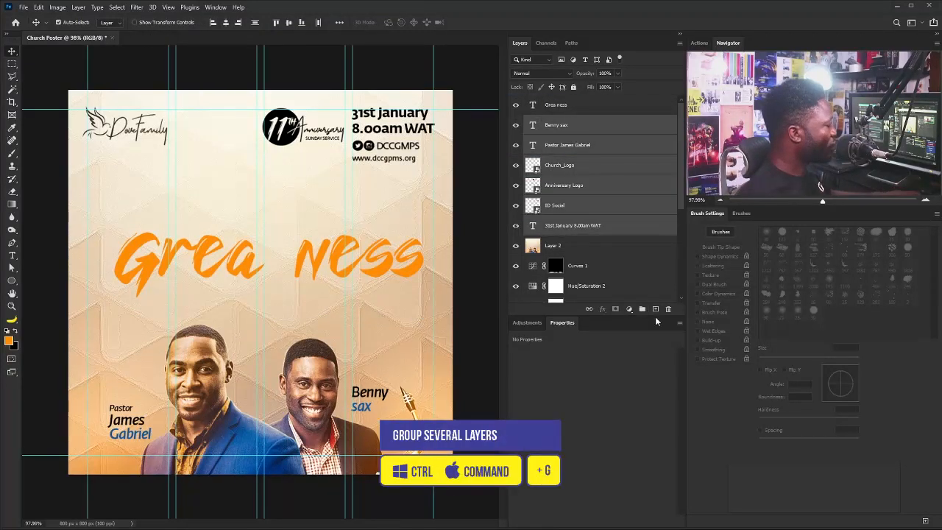
key("ctrl+g")
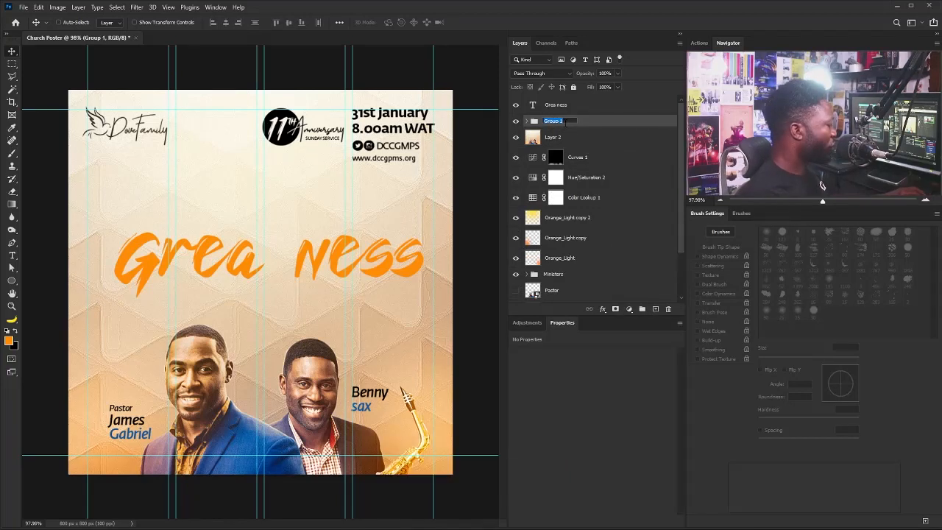
Group Curves 1 and the background layers below it into a group named BG.
left_click(581, 157)
scroll(580, 220, "down", 5)
left_click(574, 273, "shift")
key("ctrl+g")
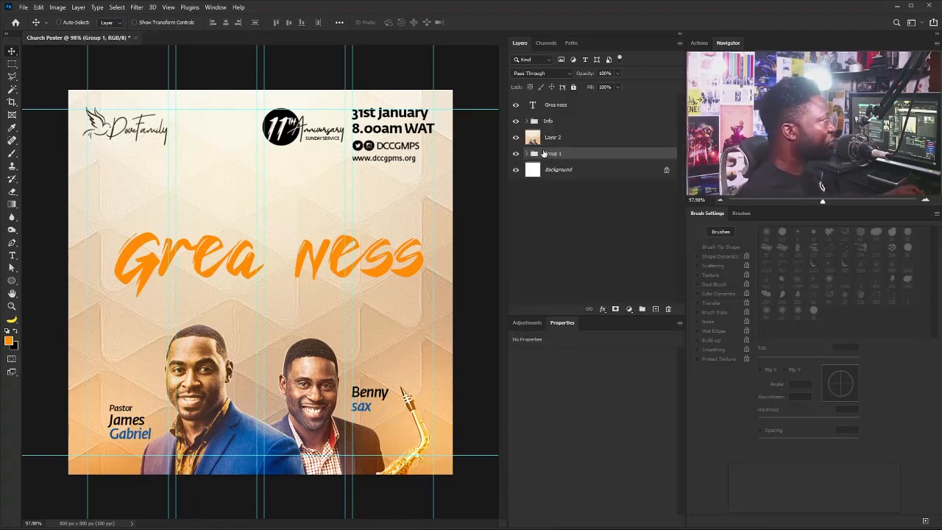
double_click(549, 153)
type("BG")
left_click(616, 138)
left_click(588, 105)
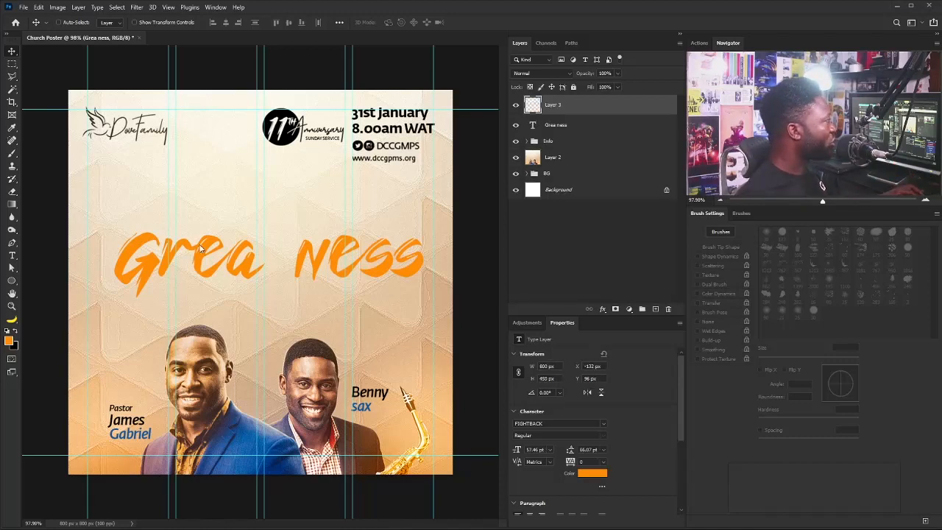
Paste the bokeh image as a new layer over the headline.
key("ctrl+v")
left_click_drag(199, 243, 245, 280)
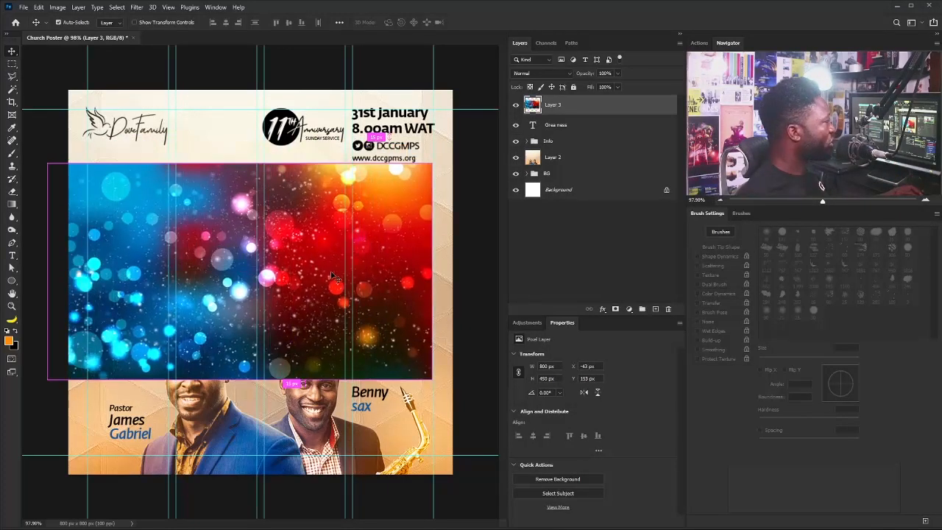
right_click(354, 243)
left_click(606, 92)
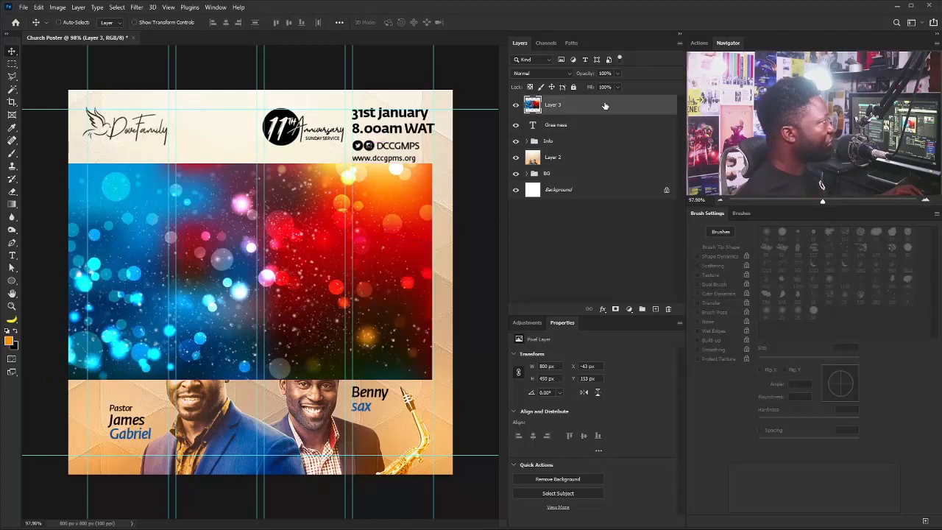
Flip the bokeh image horizontally and enlarge it to cover the poster.
key("ctrl+t")
right_click(361, 242)
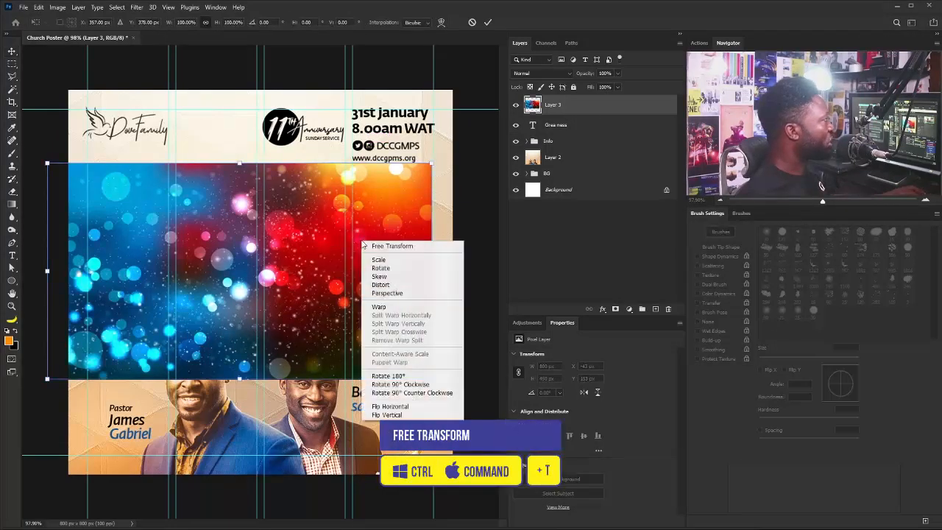
left_click(401, 406)
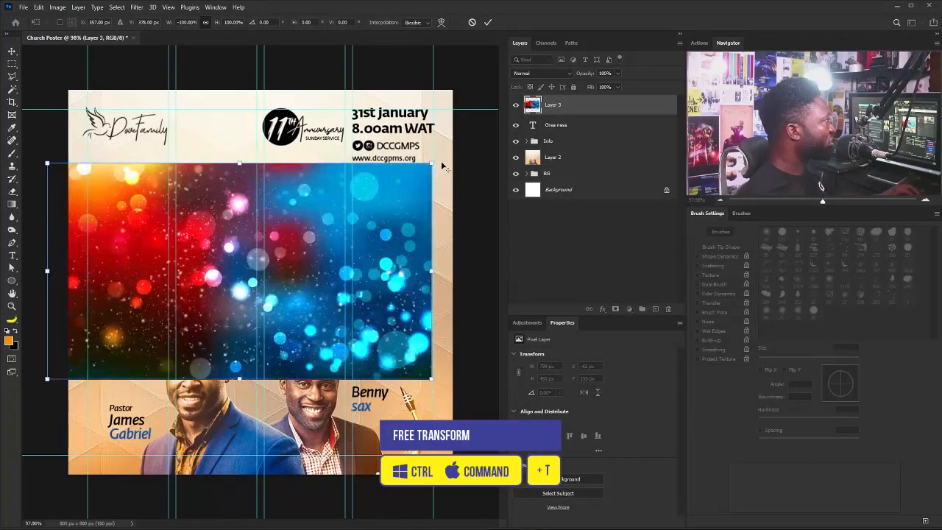
left_click_drag(444, 168, 782, 10)
left_click_drag(188, 326, 387, 160)
left_click_drag(161, 267, 224, 298)
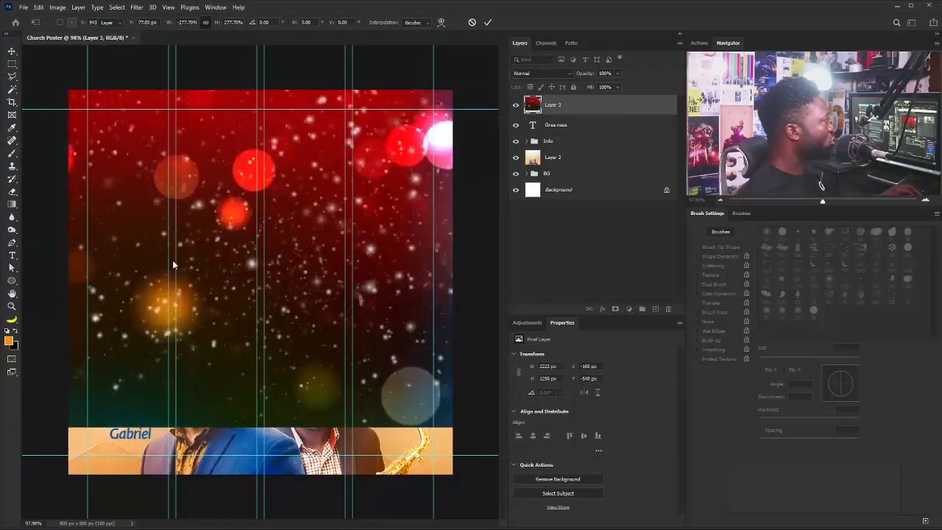
key("Return")
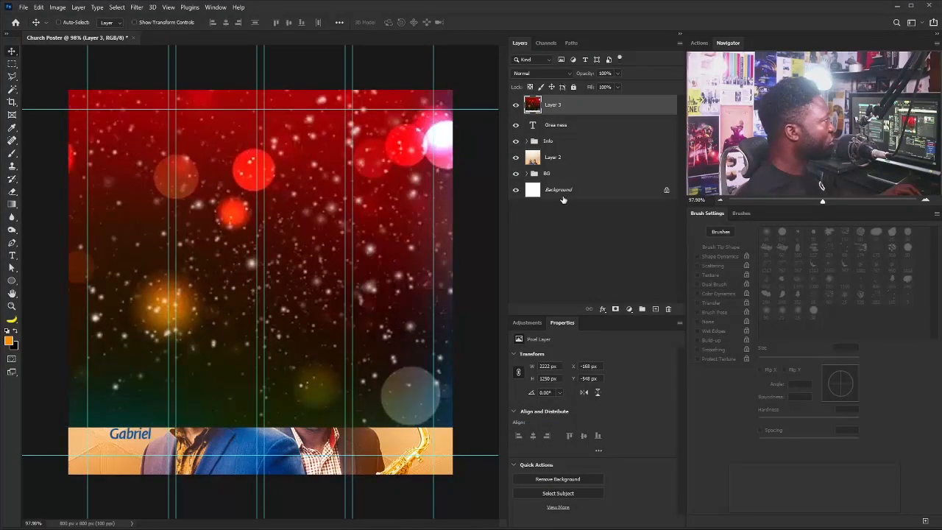
Clip the bokeh into the headline lettering, apply a 3.7 px Gaussian Blur, and shift it 42 px left.
left_click(581, 113, "alt")
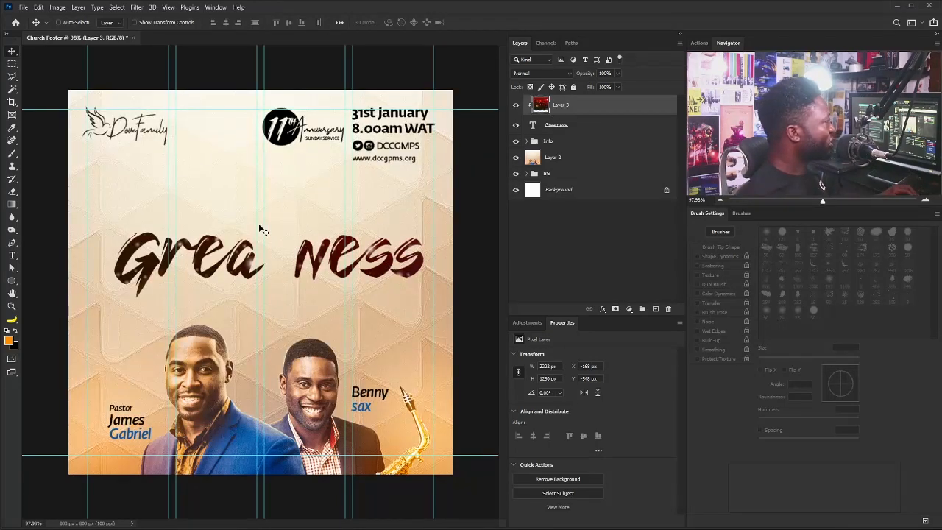
left_click_drag(259, 230, 84, 294)
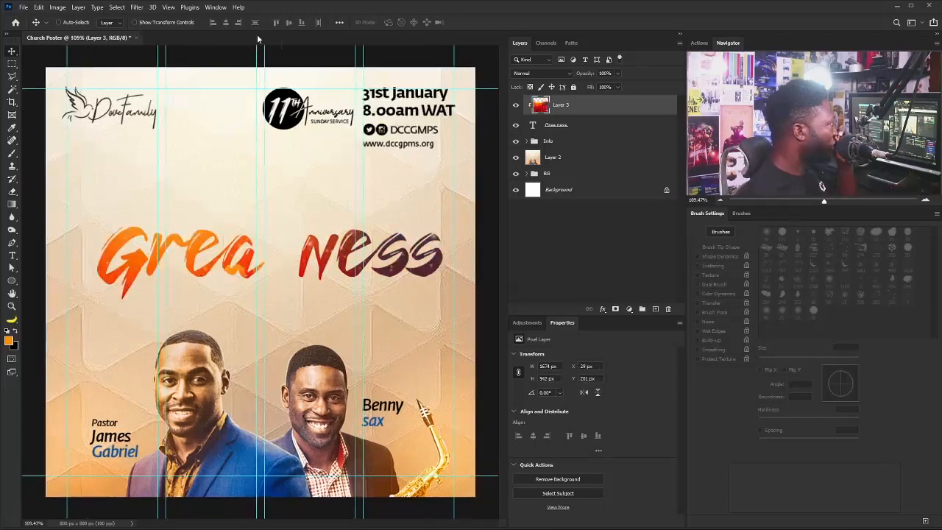
left_click(137, 7)
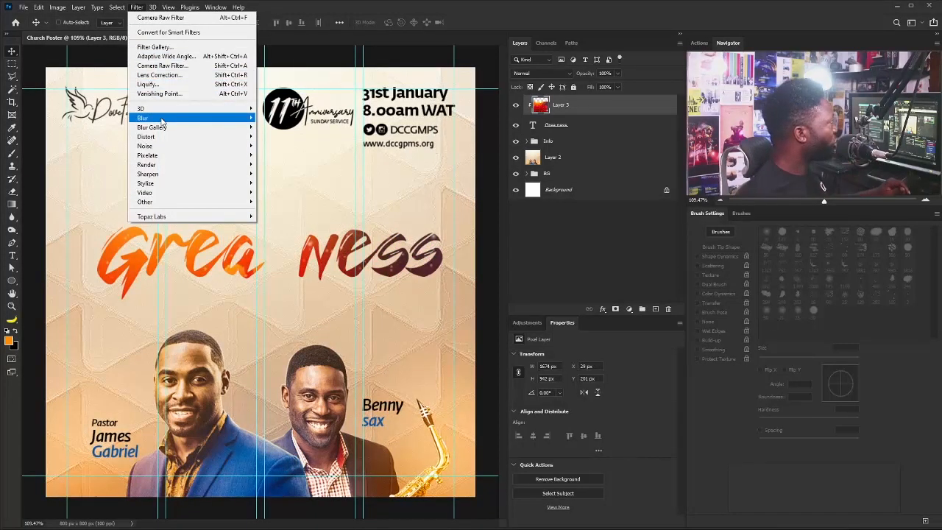
mouse_move(159, 119)
left_click(284, 155)
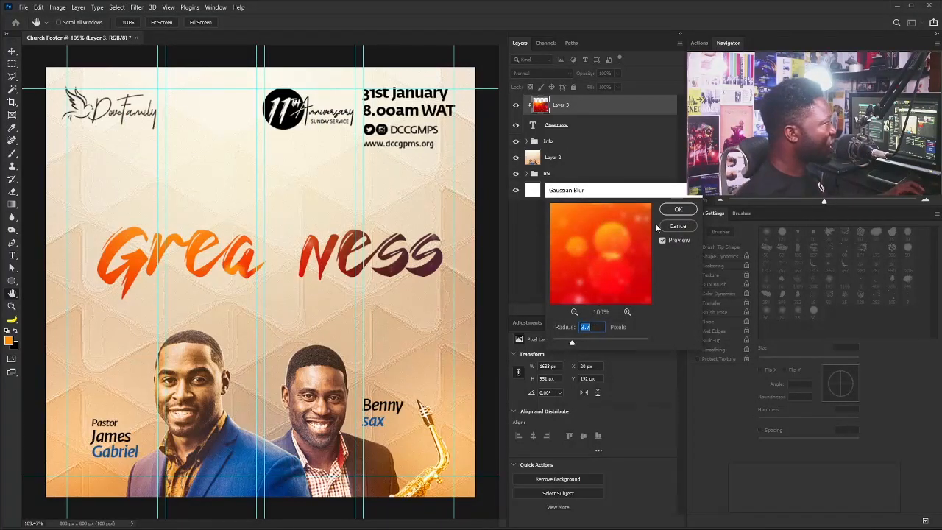
left_click(678, 209)
left_click_drag(418, 271, 396, 268)
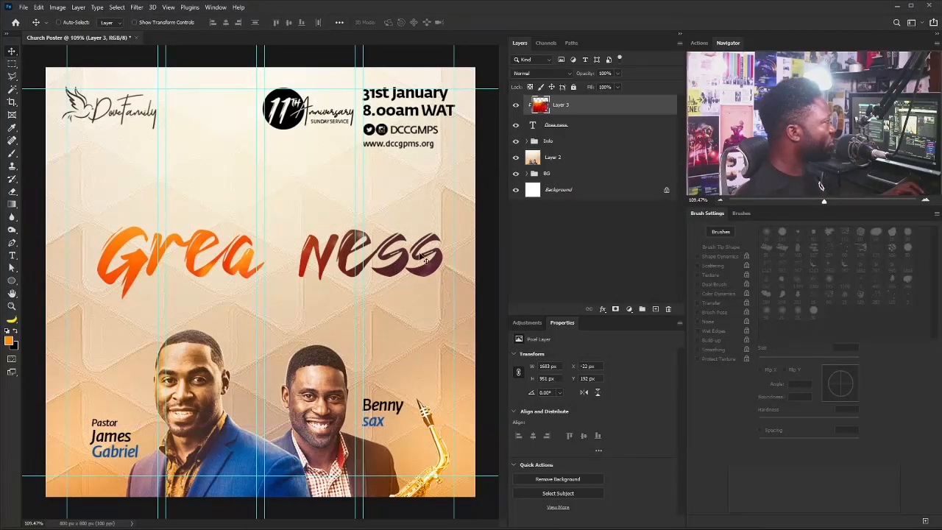
Add a 't' text layer at the top of the stack and move it into the gap between Grea and ness.
key("t")
left_click(218, 169)
type("t")
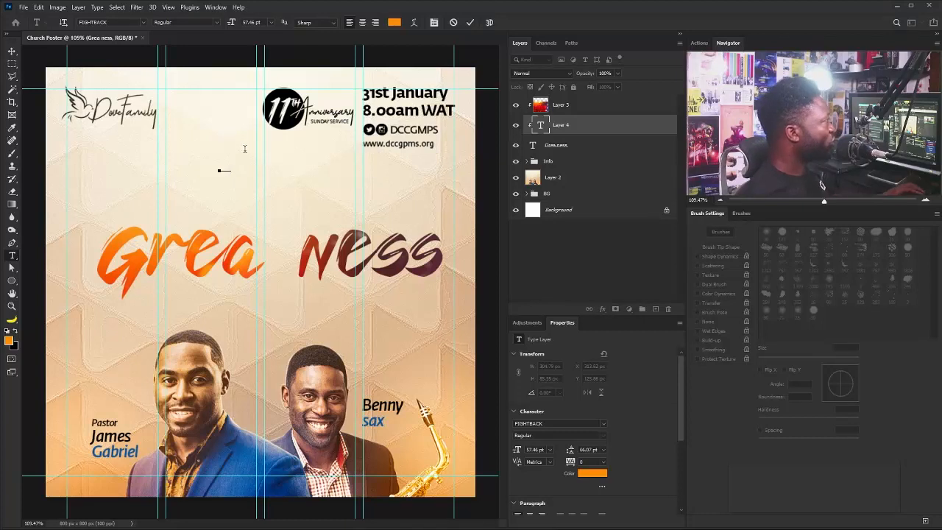
key("ctrl+Return")
key("v")
left_click_drag(567, 135, 577, 188)
left_click_drag(575, 95, 576, 96)
left_click_drag(230, 174, 280, 265)
Scale the t up so it stands large, like a cross, between Grea and ness.
key("ctrl+t")
left_click_drag(287, 227, 341, 138)
left_click_drag(275, 182, 296, 224)
key("Return")
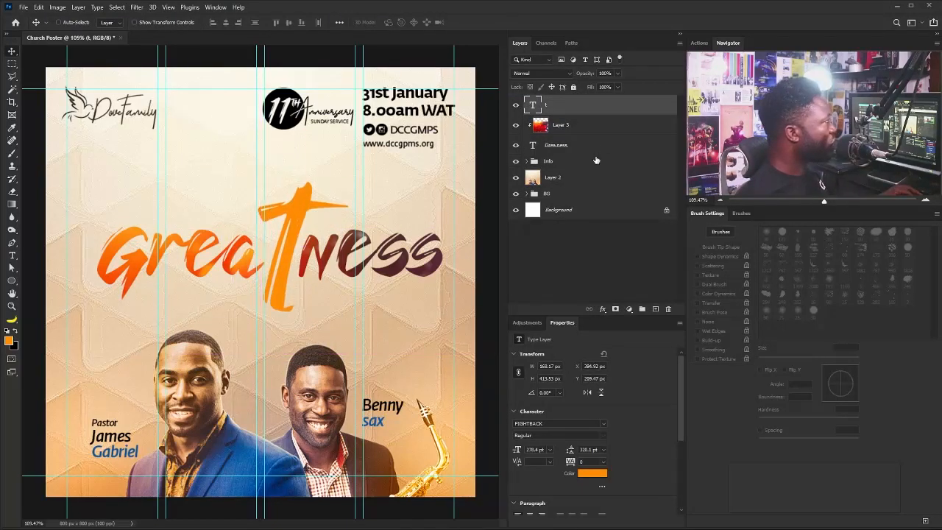
Duplicate the bokeh texture layer above the t and clip it so the t fills with bokeh.
left_click(593, 130)
key("ctrl+j")
left_click_drag(592, 128, 575, 97)
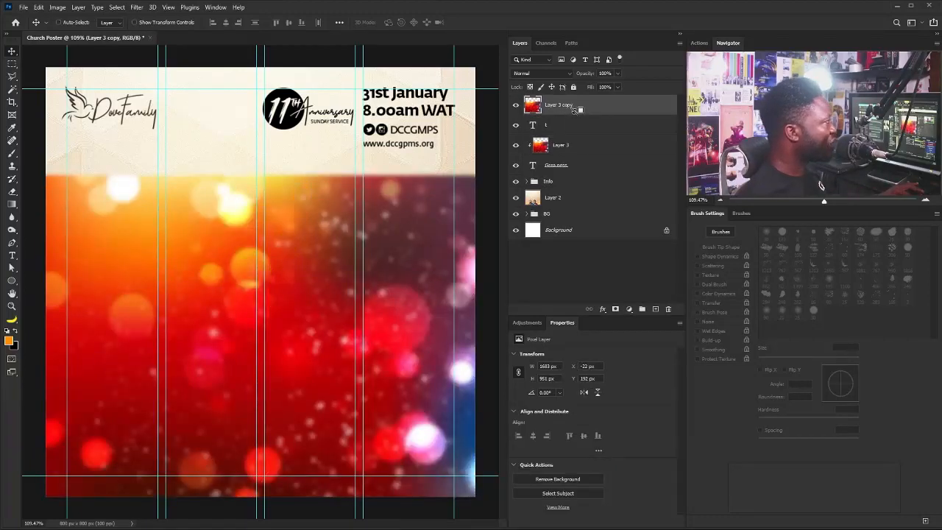
key("ctrl+alt+g")
Group the headline layers together and name the group 'Title'.
left_click(571, 166, "shift")
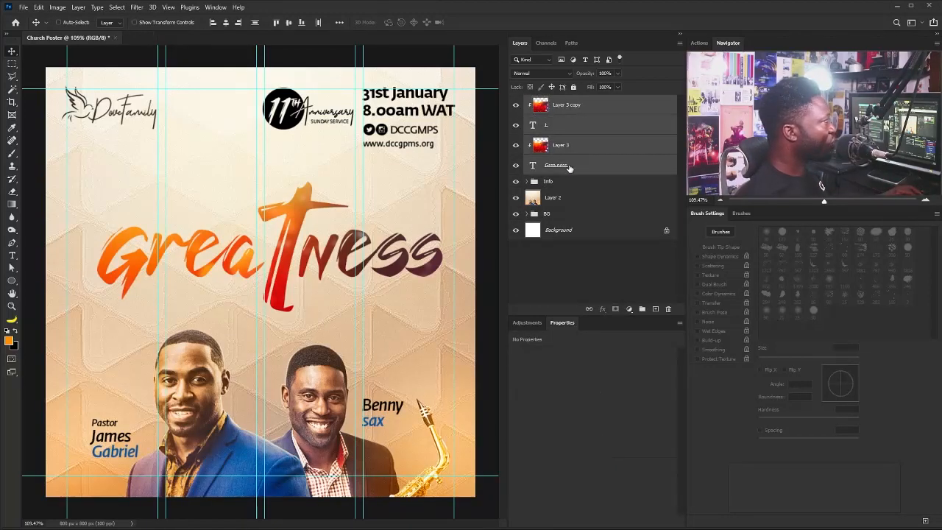
key("ctrl+g")
double_click(550, 102)
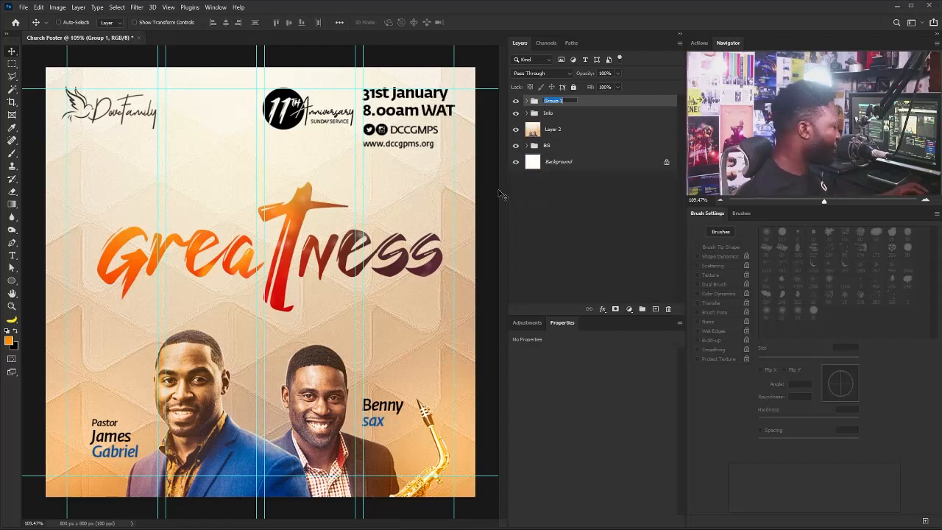
type("Title")
key("Return")
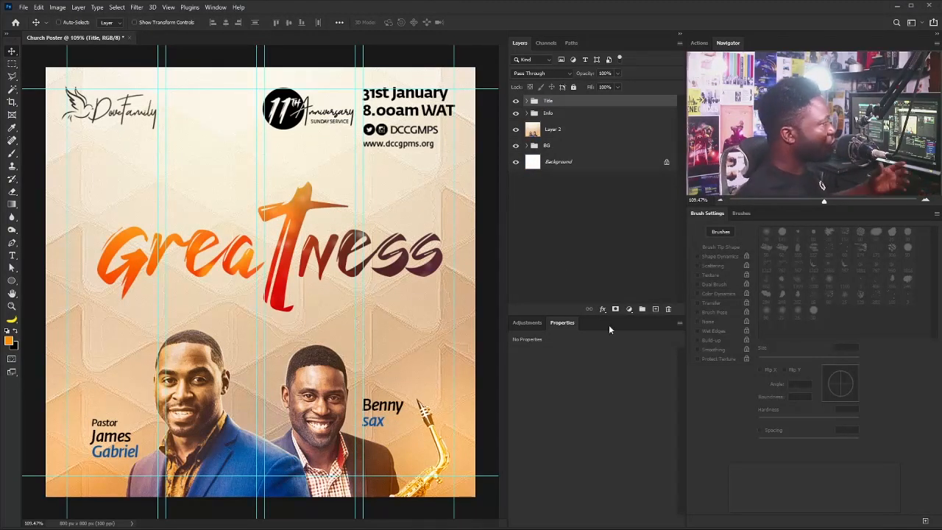
Add a Hue/Saturation adjustment clipped to the Title group, boosting saturation +24.
left_click(526, 322)
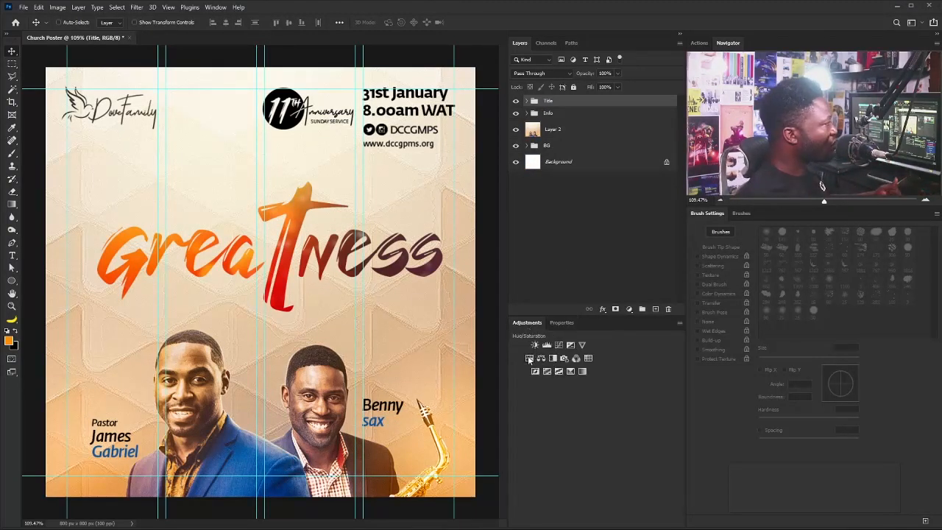
left_click(529, 358)
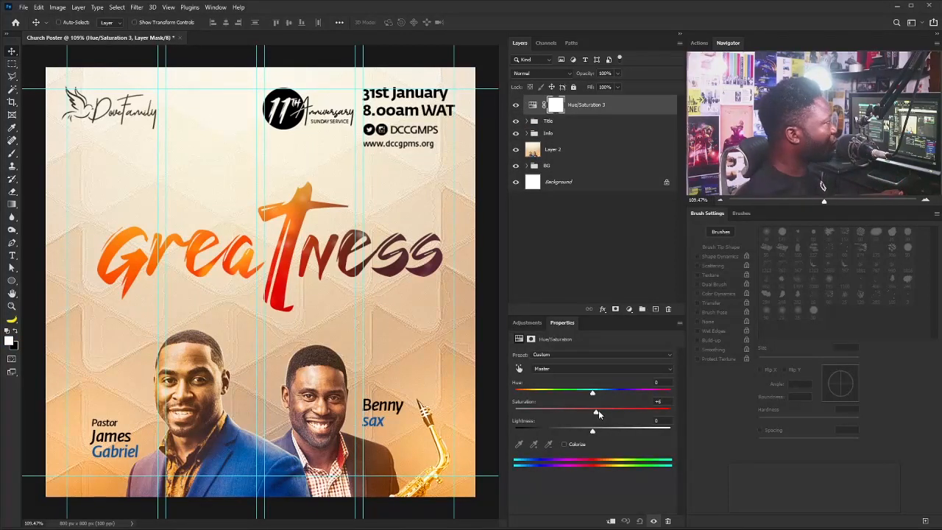
left_click(610, 521)
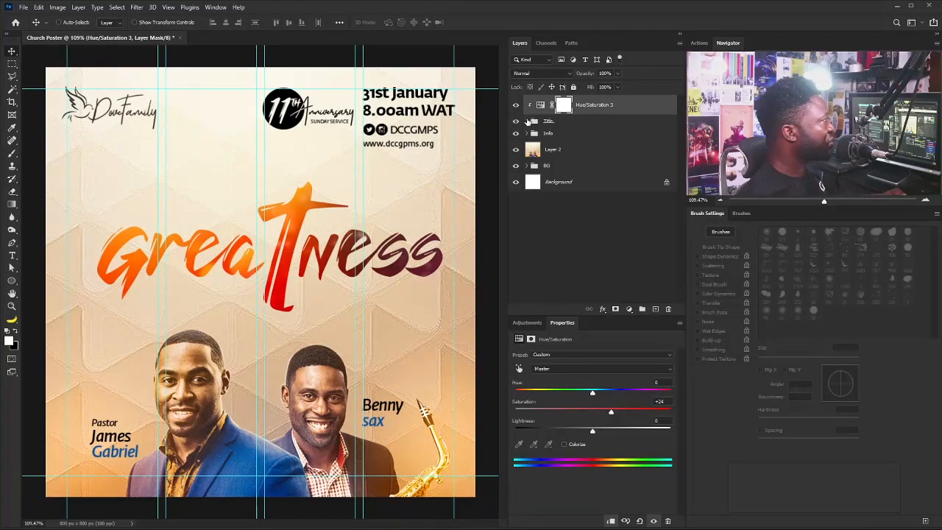
Shift the Layer 3 and Layer 3 copy bokeh textures slightly left inside the Title group.
left_click(527, 121)
left_click(565, 140)
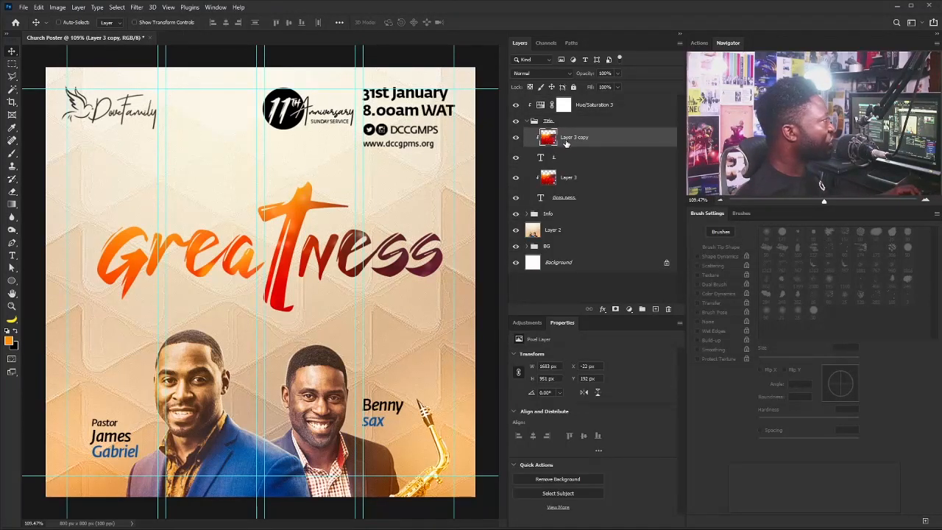
left_click(588, 183, "ctrl")
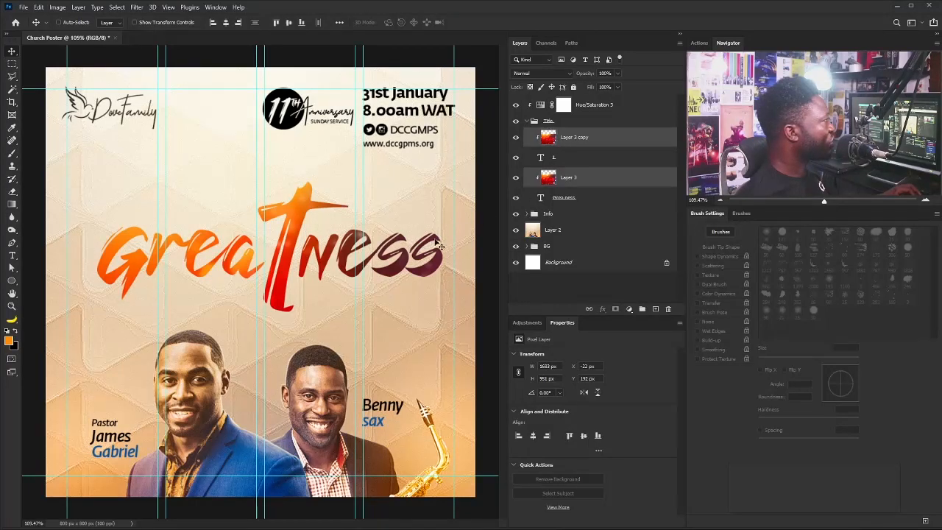
left_click_drag(422, 254, 408, 254)
left_click(523, 121)
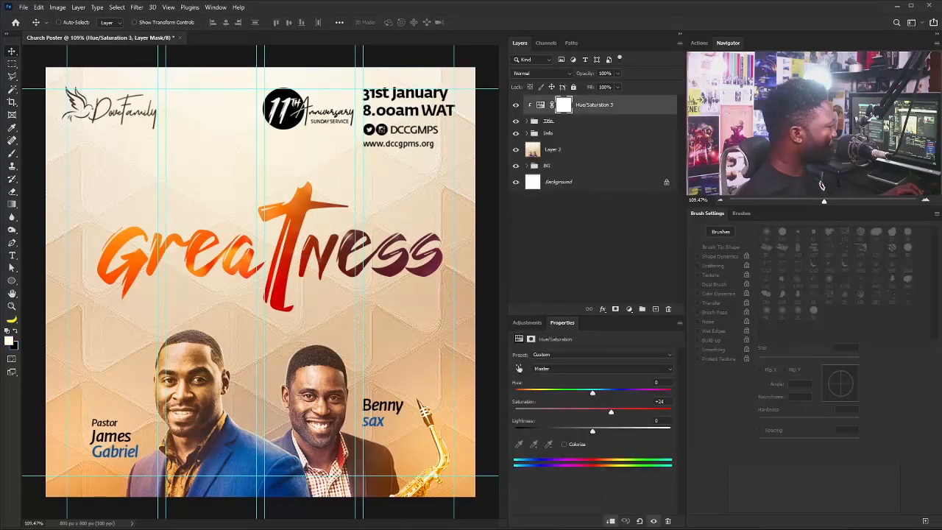
Place the Social Media badge at about 63% beneath 'ness' and hide the guides.
left_click_drag(363, 382, 374, 311)
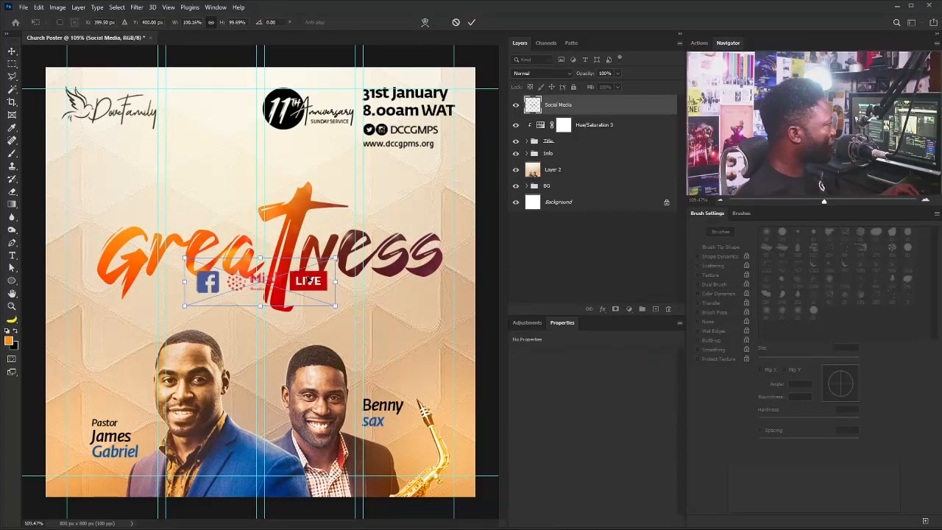
left_click_drag(310, 274, 418, 289)
left_click_drag(293, 321, 347, 303)
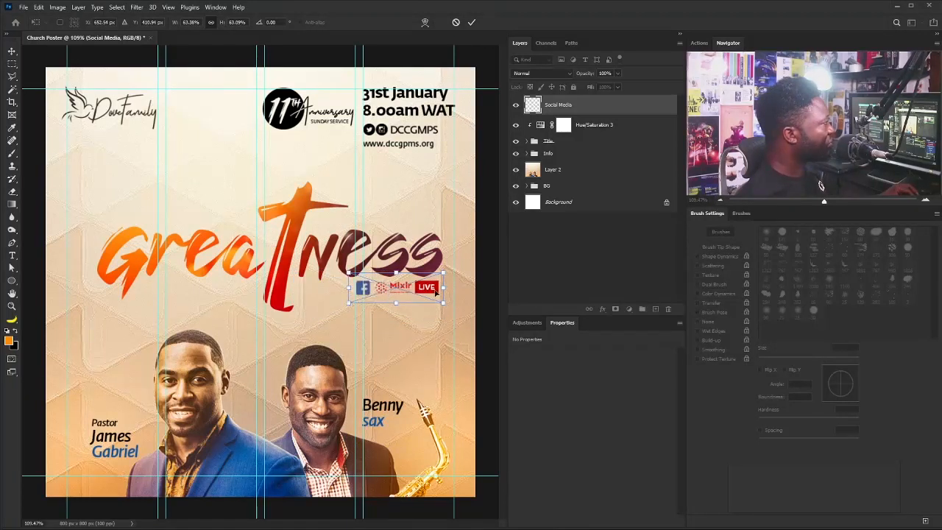
left_click_drag(403, 295, 410, 298)
key("Return")
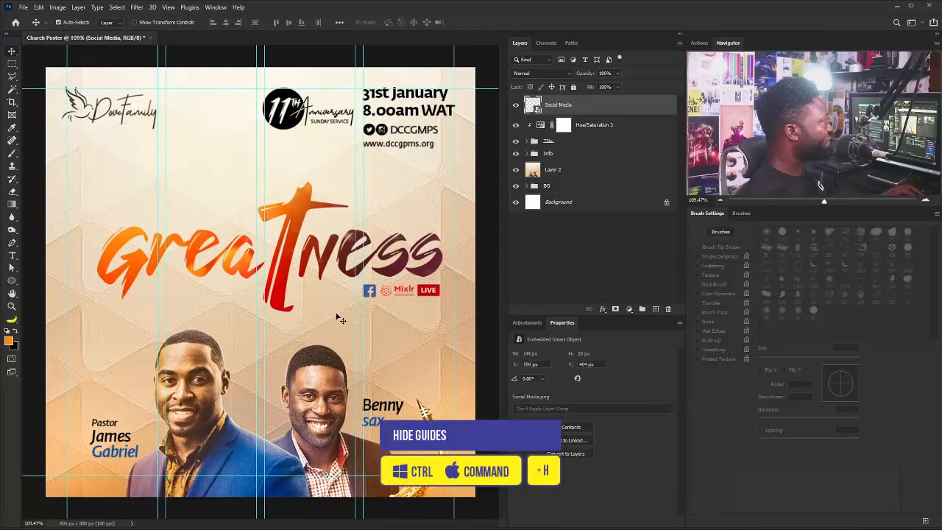
key("ctrl+h")
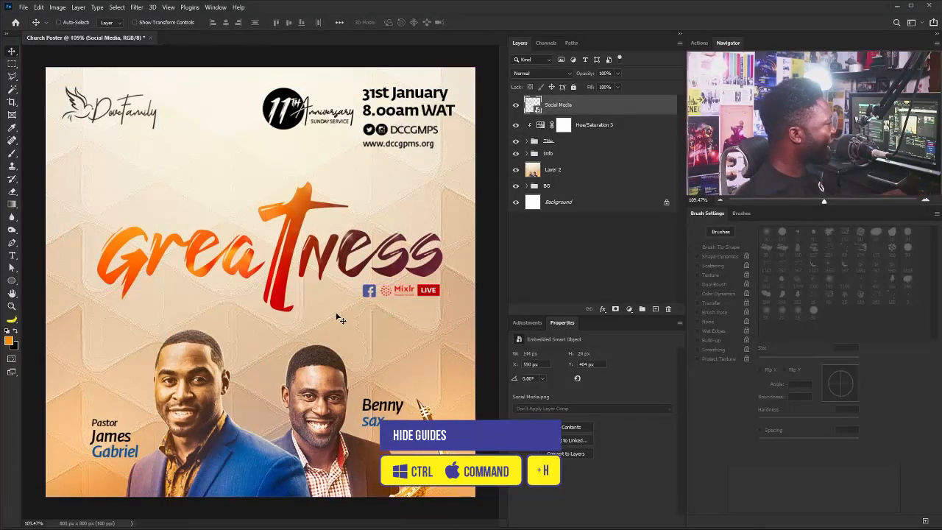